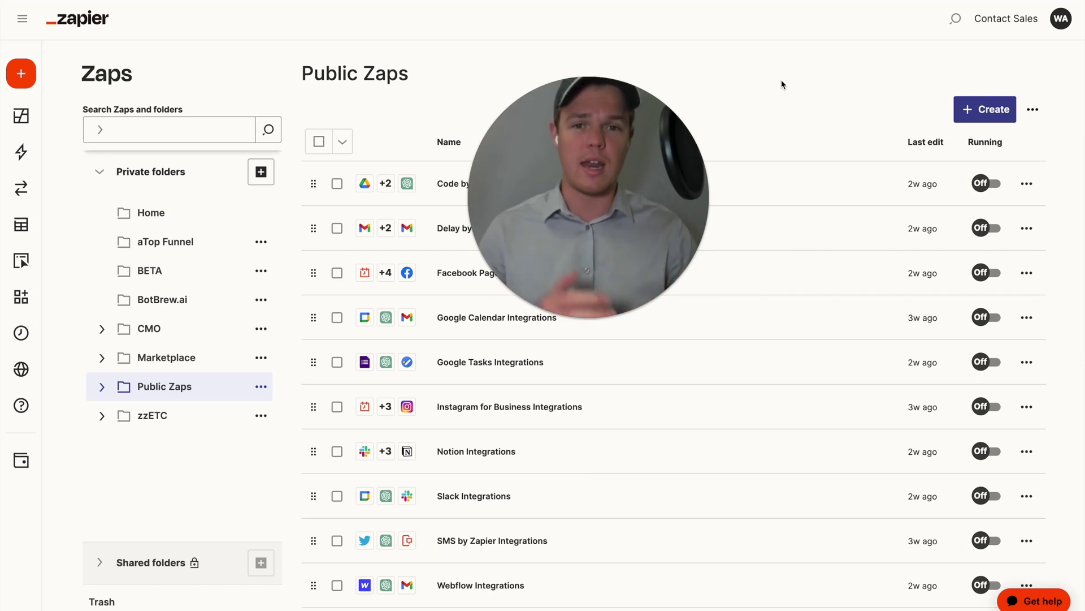
Open the Create dropdown on the Public Zaps page.
left_click(969, 109)
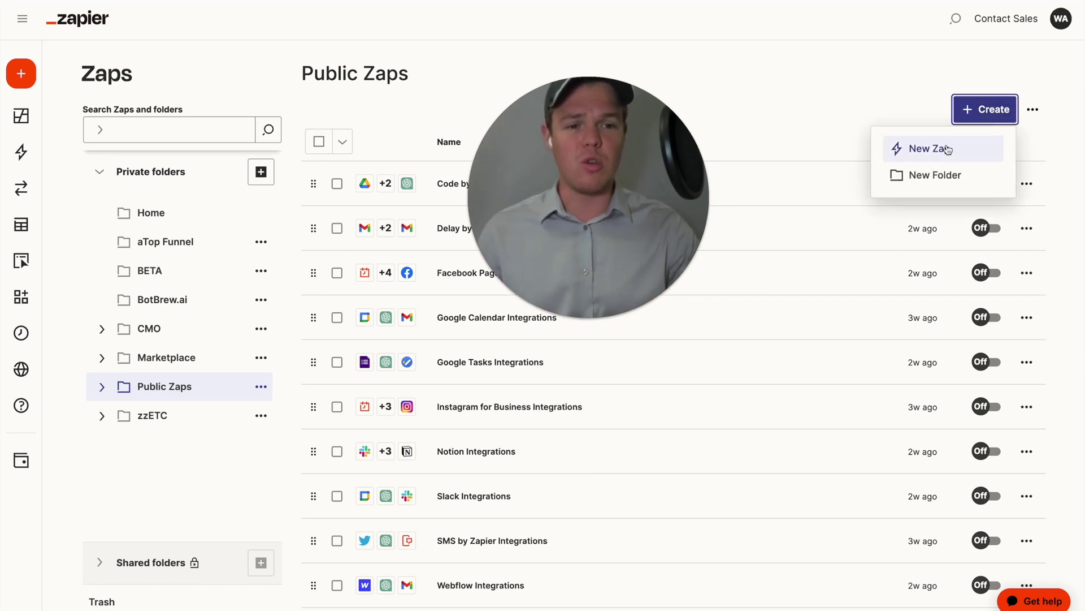
Create a new Zap and rename it 'Google Ads Integrations'.
left_click(695, 185)
left_click_drag(672, 235, 669, 241)
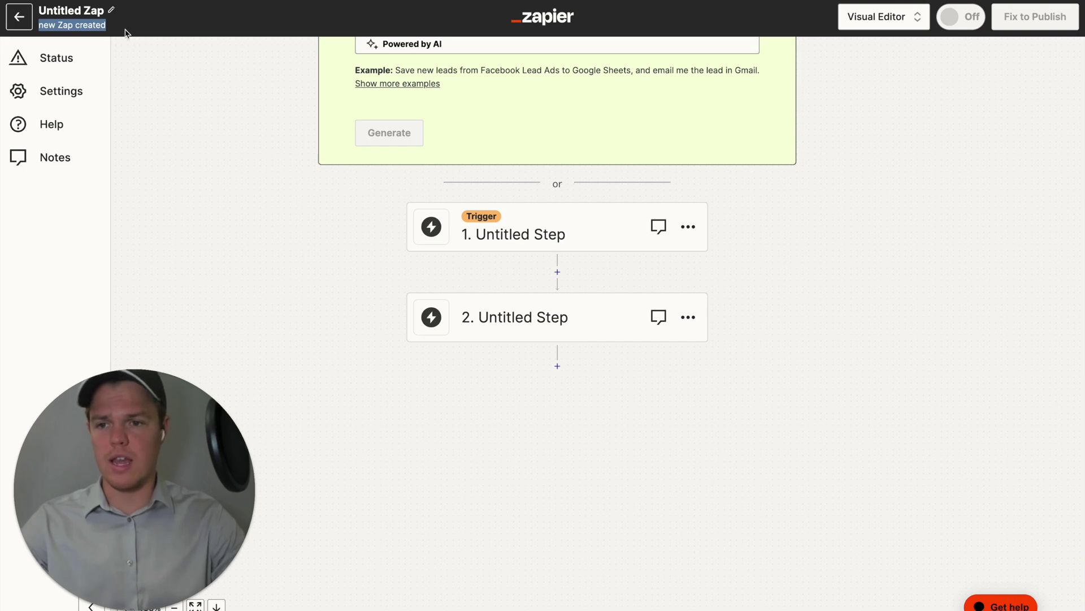
left_click(95, 10)
type("Google Ads Integrations")
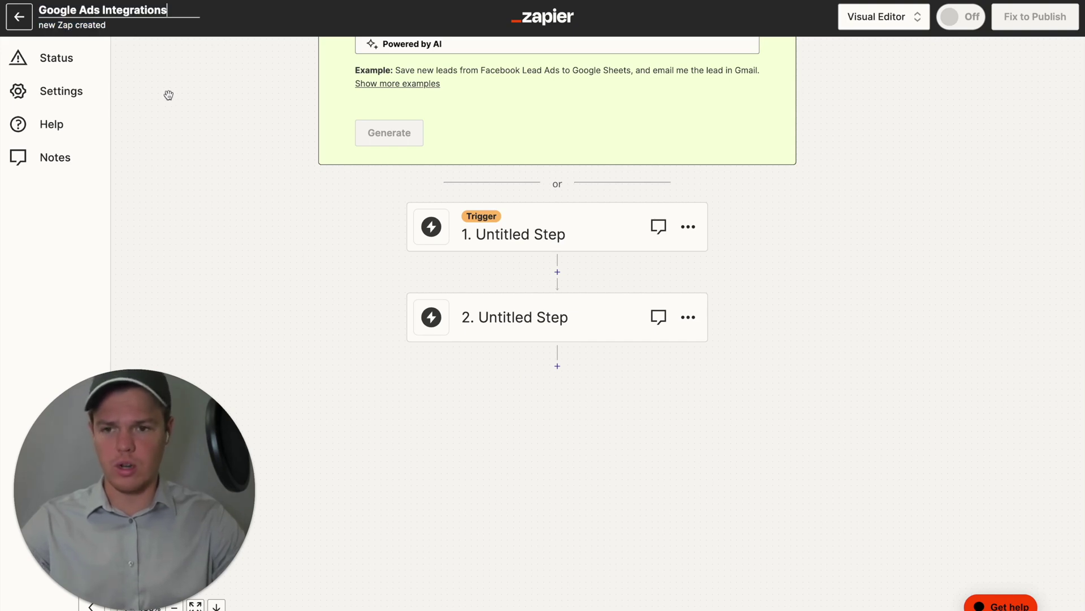
key("Return")
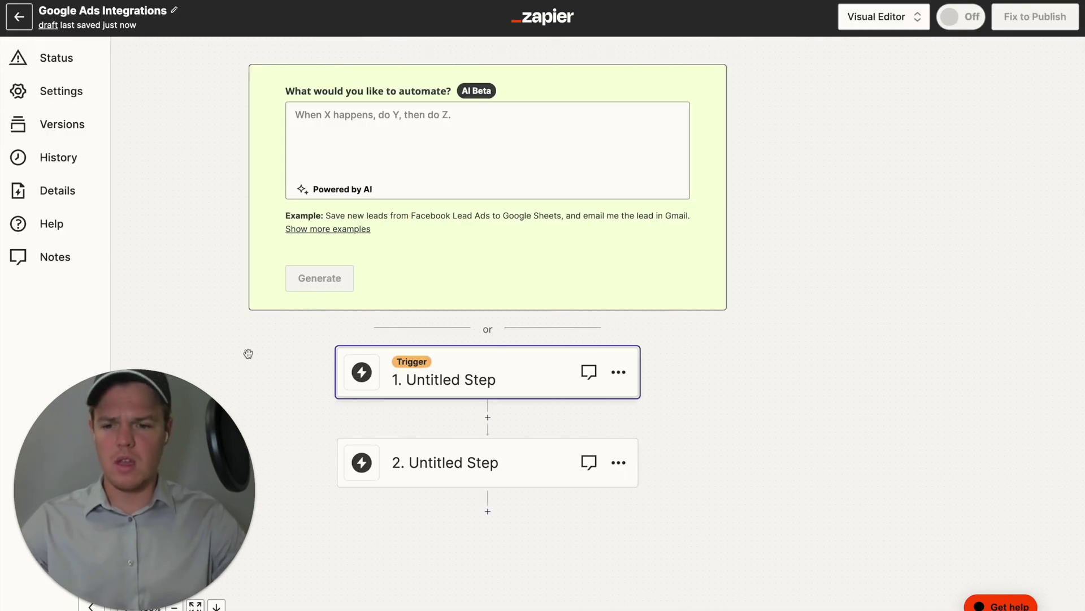
Bring the workflow steps into view and open the trigger app choices.
left_click_drag(284, 346, 428, 254)
left_click_drag(754, 359, 842, 293)
left_click(621, 294)
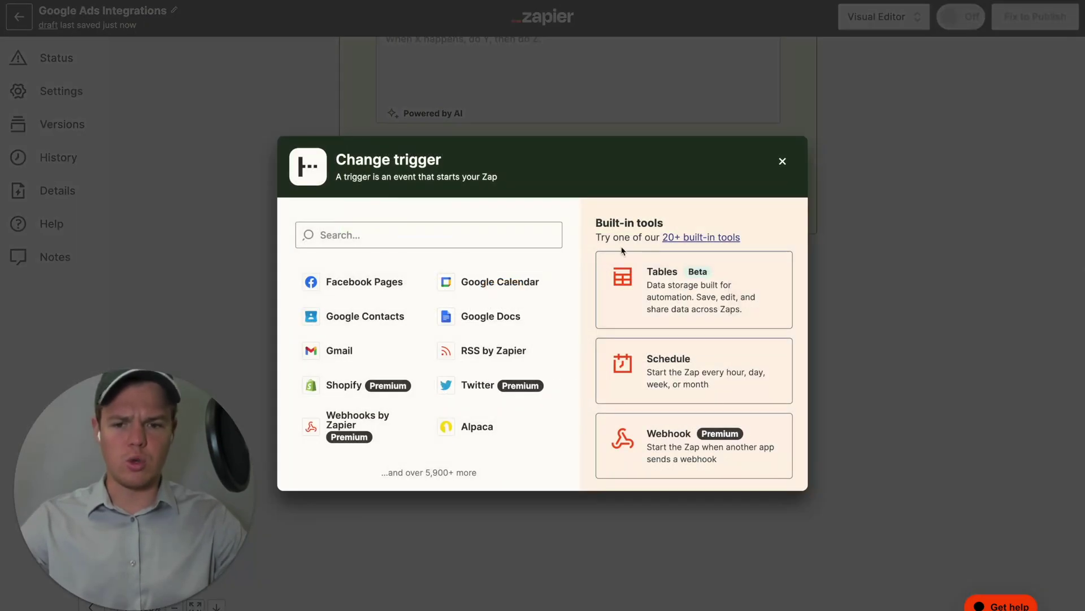
Set Google Ads New Lead Form Entry as the trigger with the connected account.
left_click(393, 227)
type("google a")
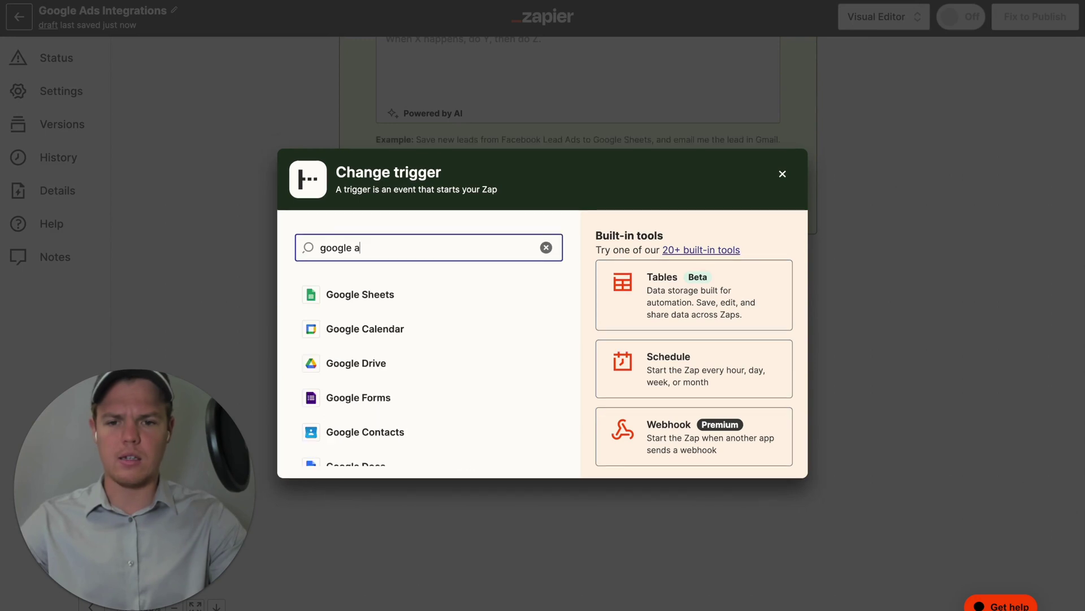
left_click(350, 293)
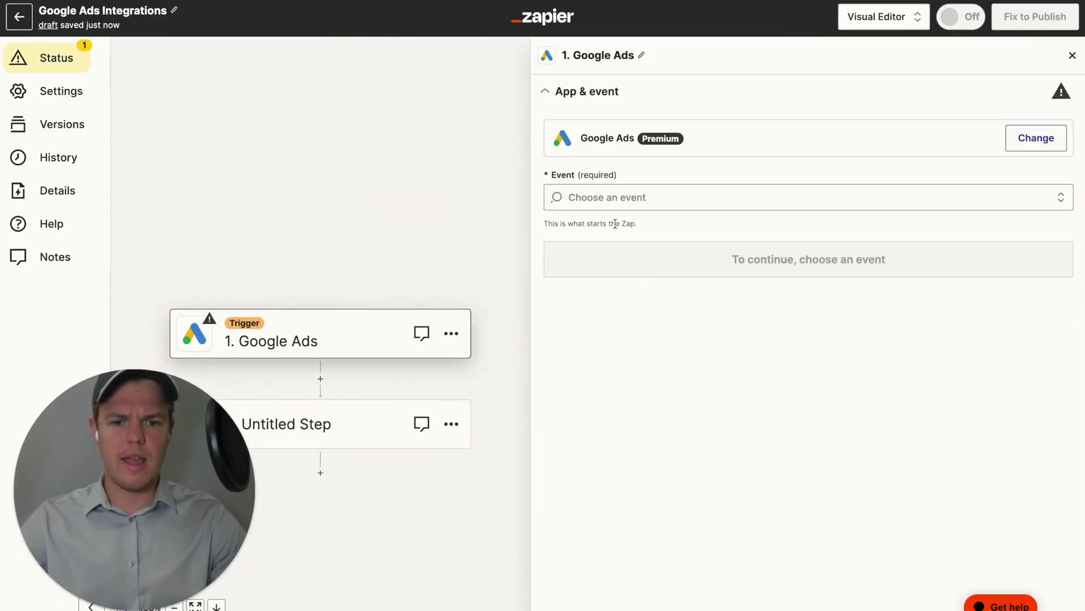
left_click(624, 198)
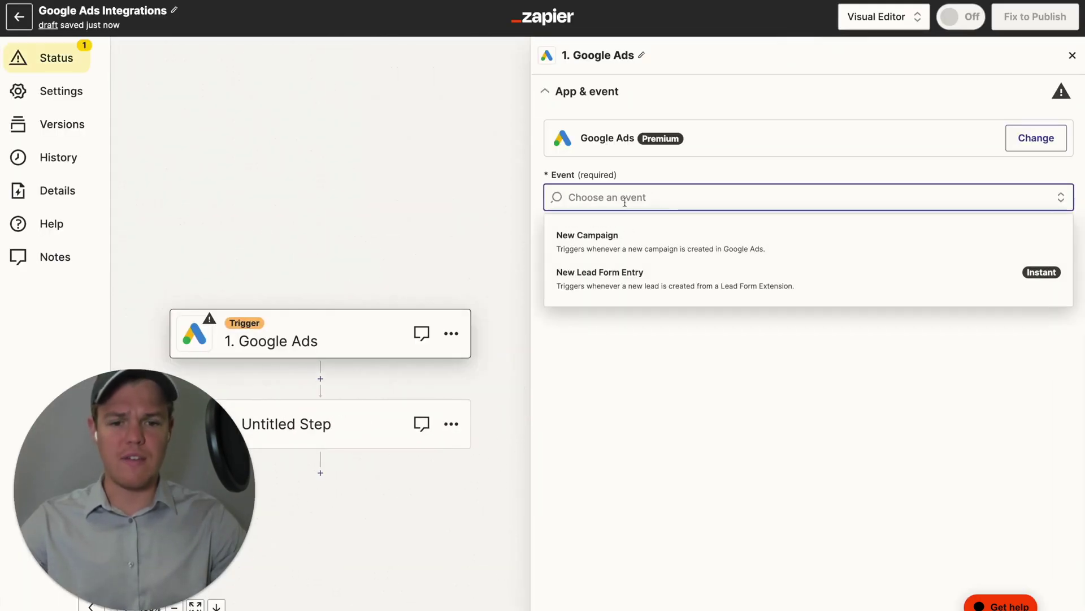
left_click(637, 287)
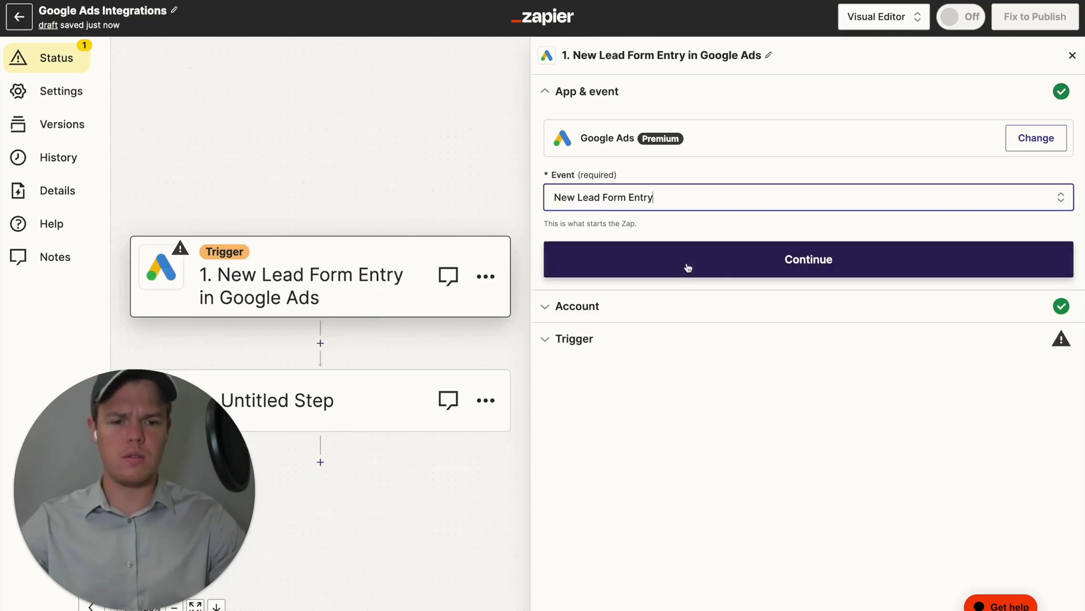
left_click(690, 267)
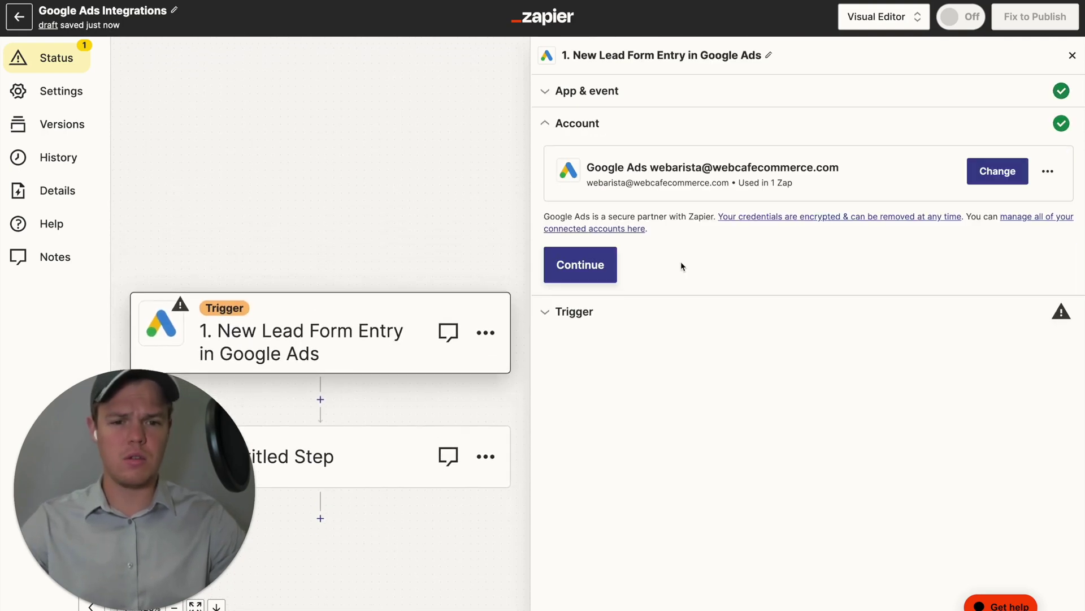
left_click(610, 278)
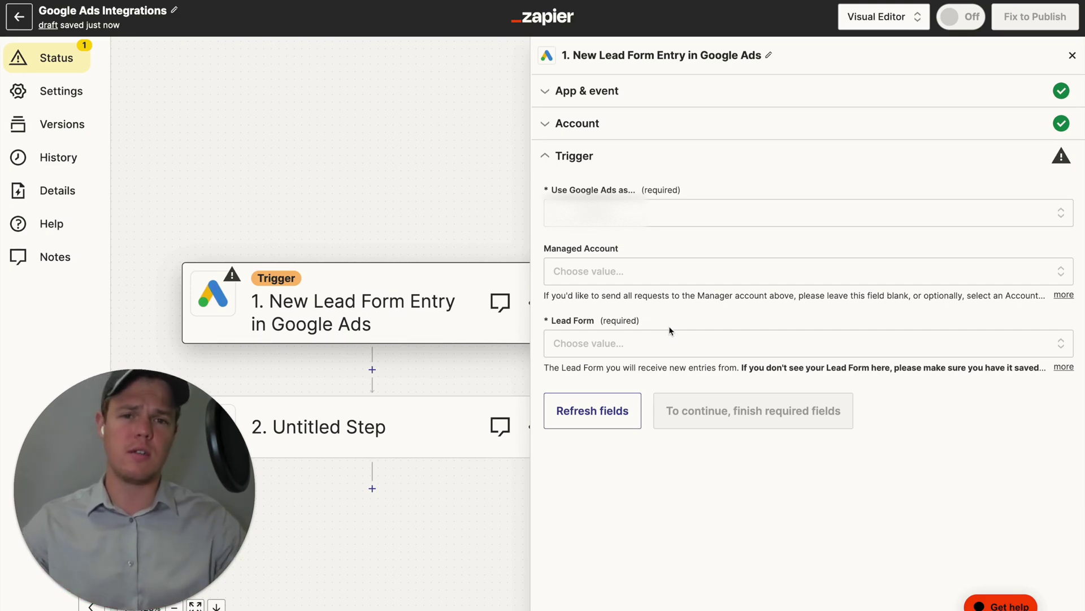
Select the Automation Manager lead form and run the trigger test.
left_click(670, 343)
left_click(690, 490)
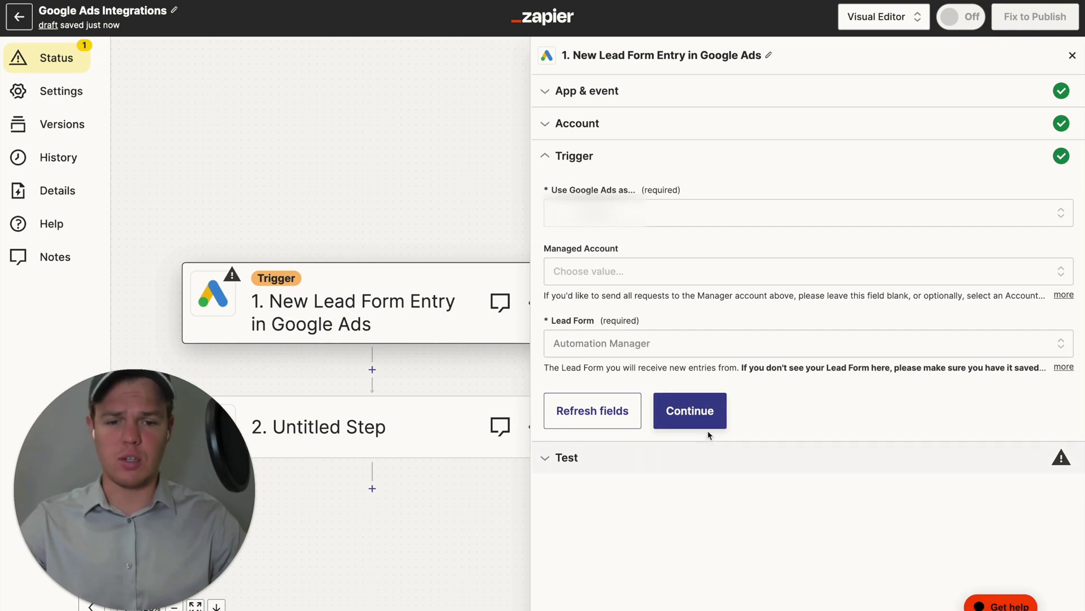
left_click(701, 420)
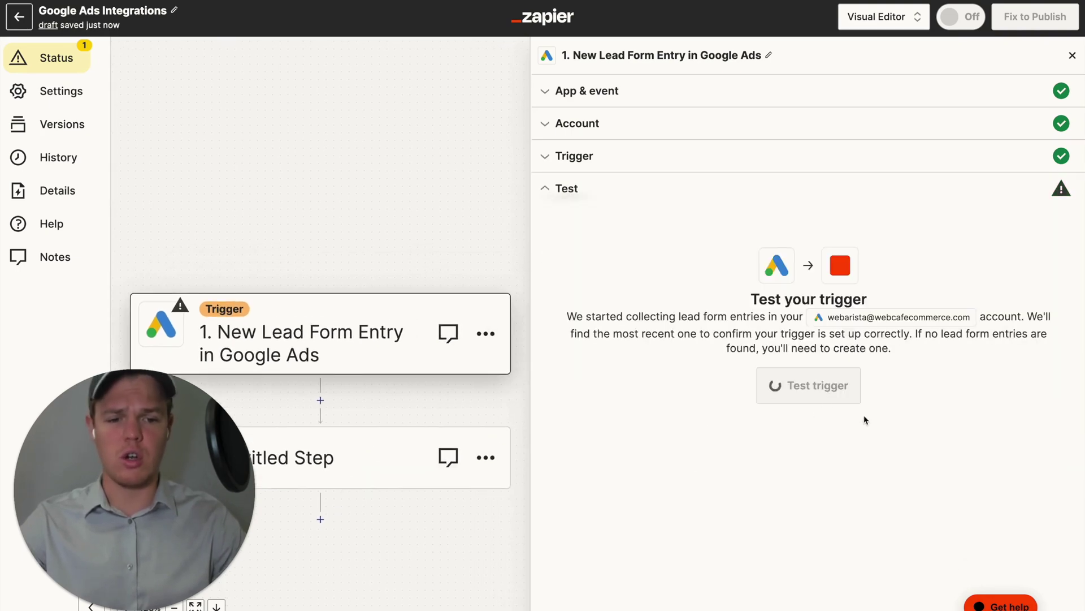
left_click(821, 386)
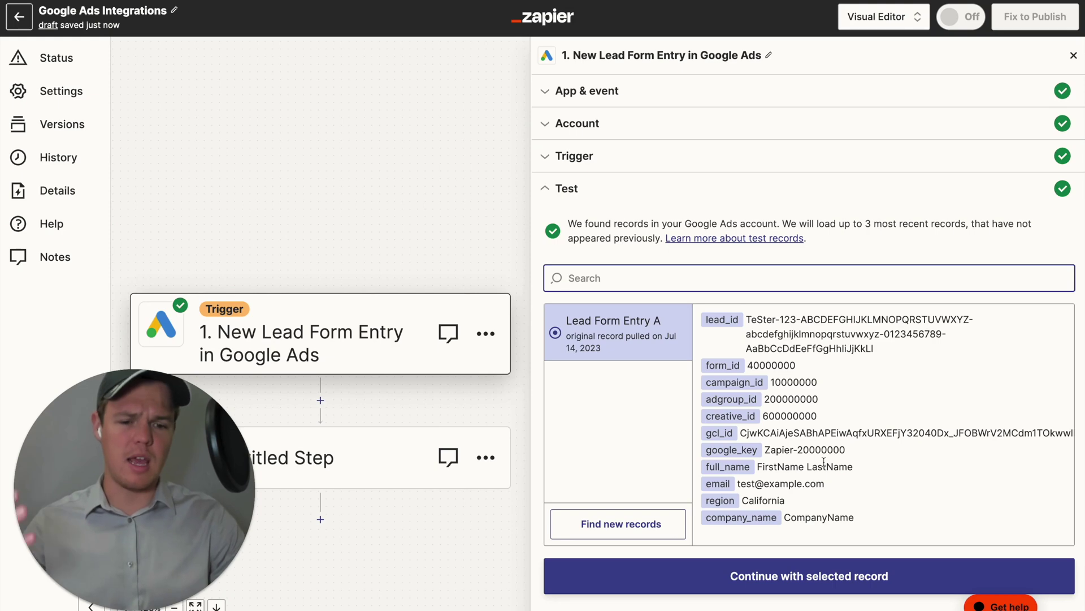
Pan the canvas while the test loads sample record Lead Form Entry A.
left_click_drag(423, 177, 460, 143)
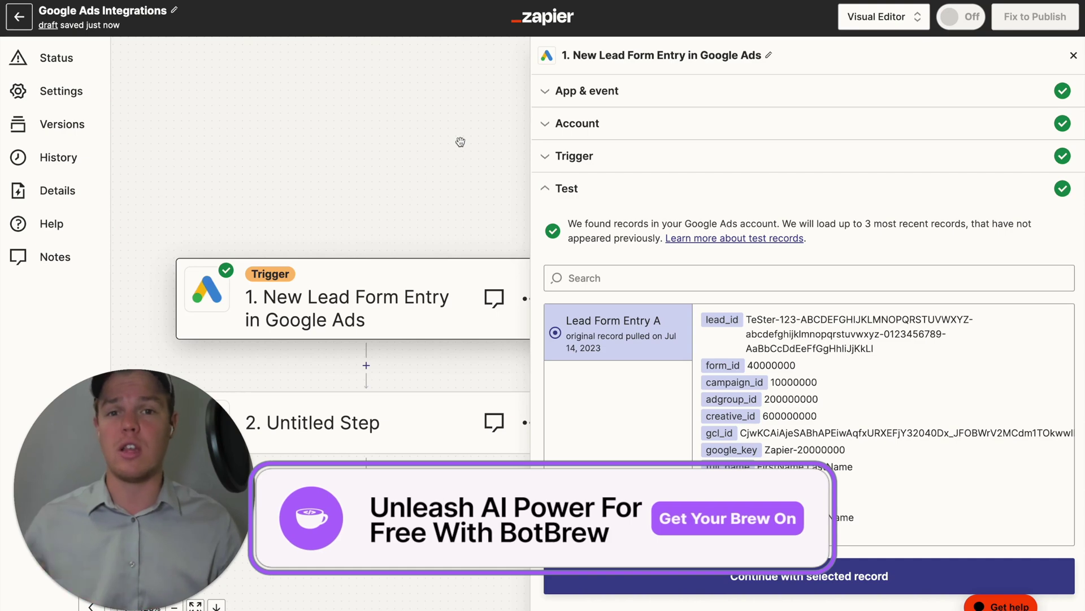
Add a ChatGPT Conversation action using the connected ChatGPT account.
left_click(460, 141)
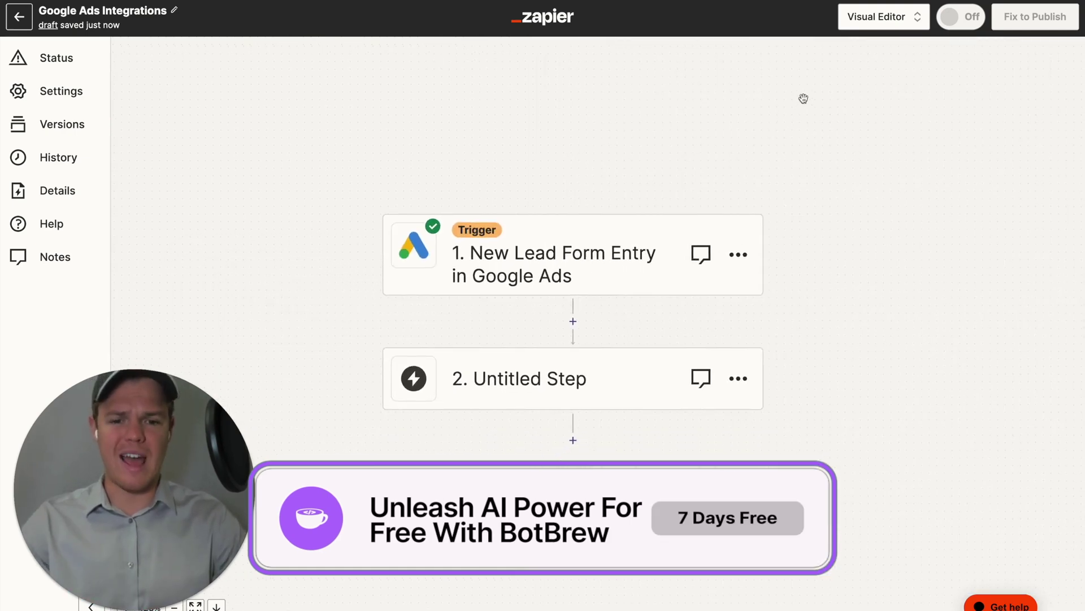
left_click(536, 338)
type("cja")
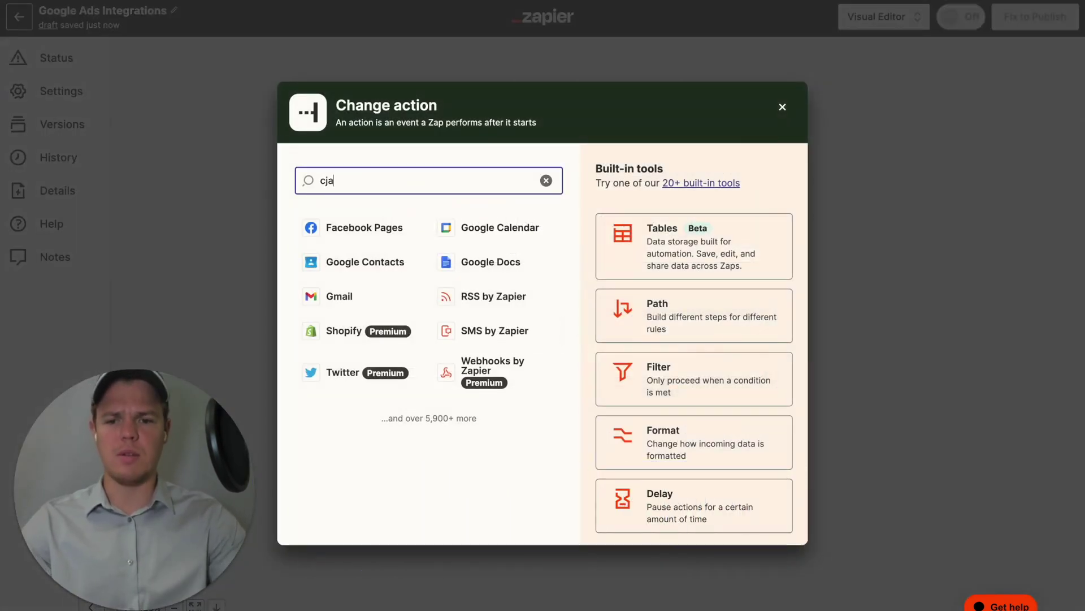
type("tgpt")
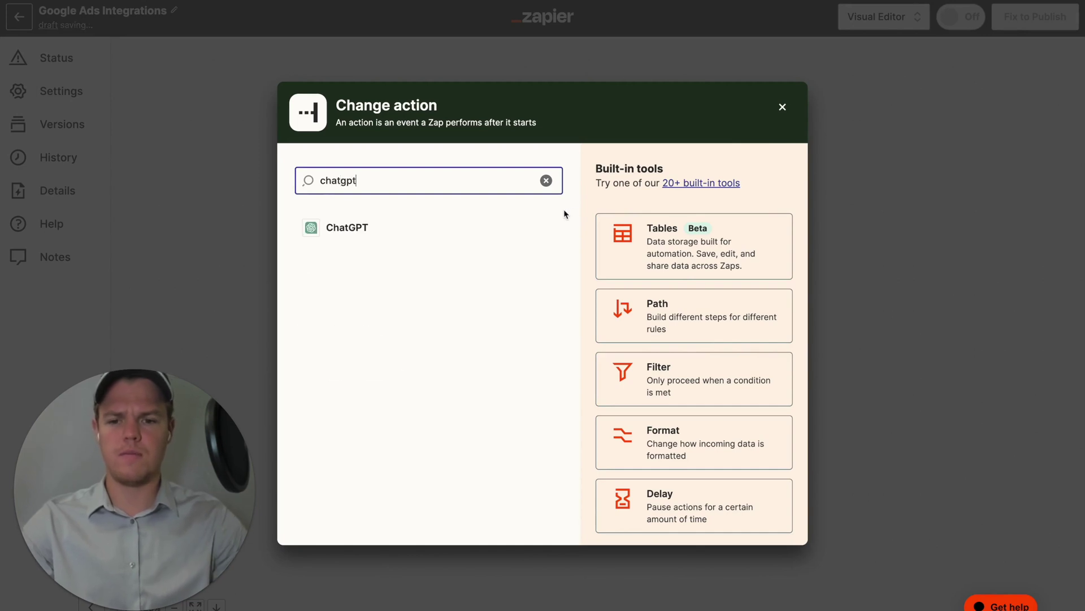
left_click(494, 223)
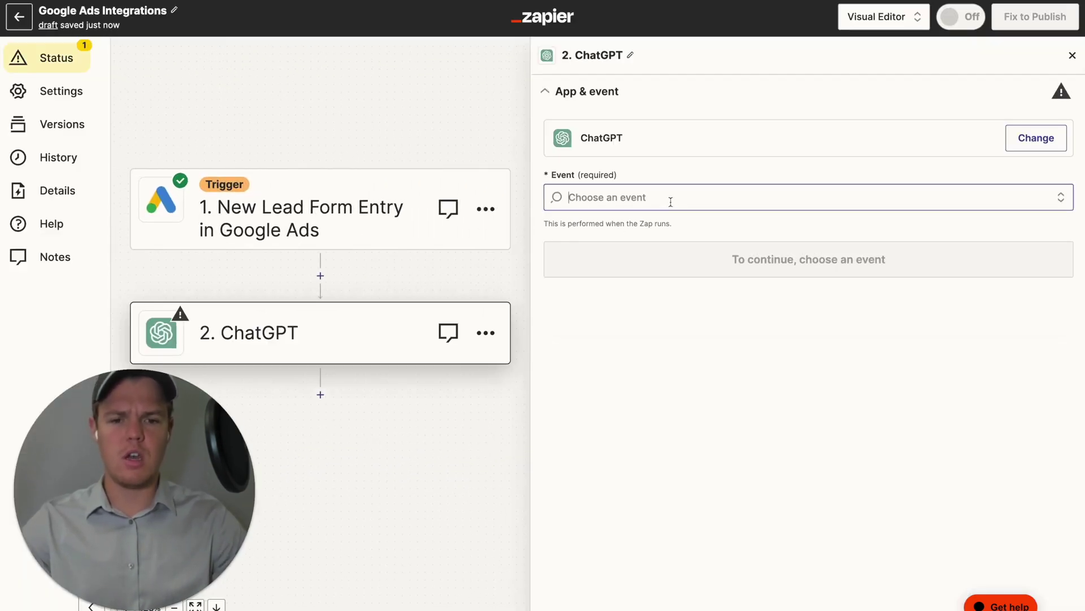
left_click(671, 198)
left_click(654, 261)
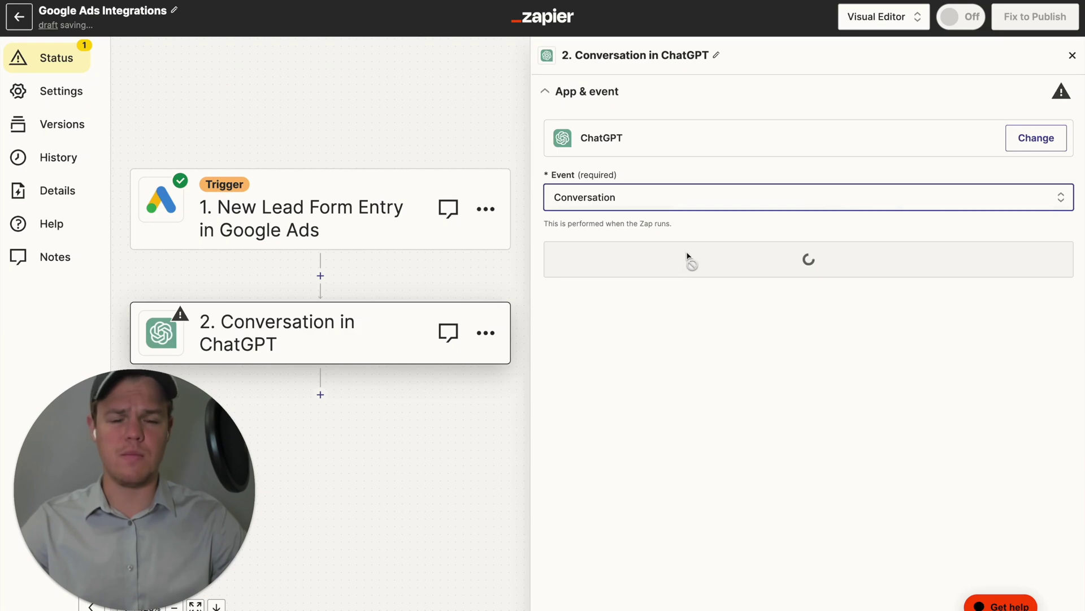
left_click(700, 257)
left_click(579, 261)
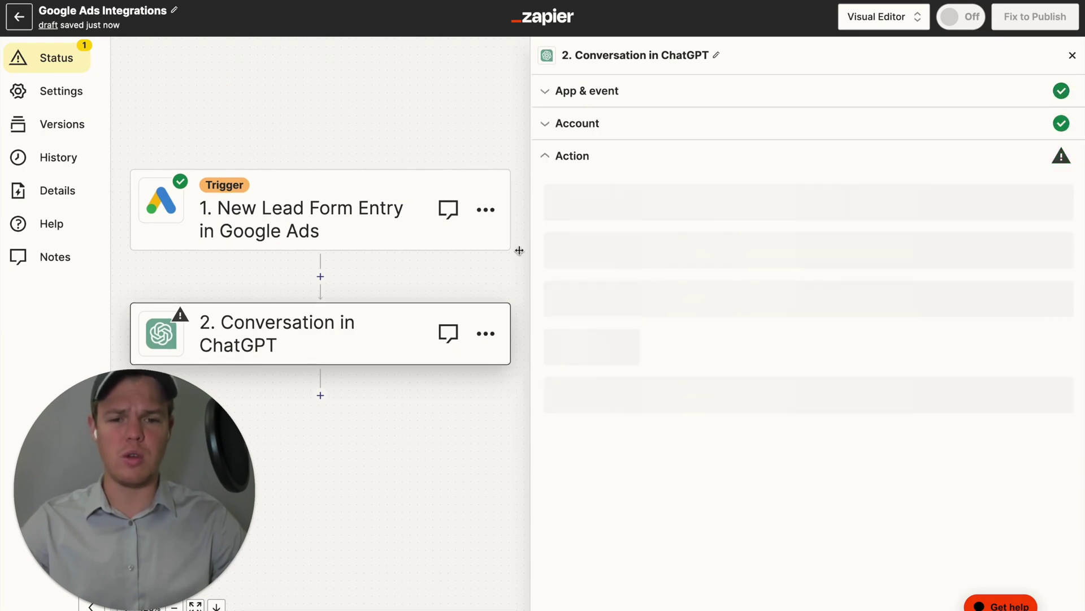
Set the Conversation step's model to gpt-4.
scroll(417, 175, "up", 4)
scroll(424, 279, "down", 3)
scroll(423, 279, "left", 2)
scroll(424, 280, "right", 2)
scroll(424, 280, "down", 1)
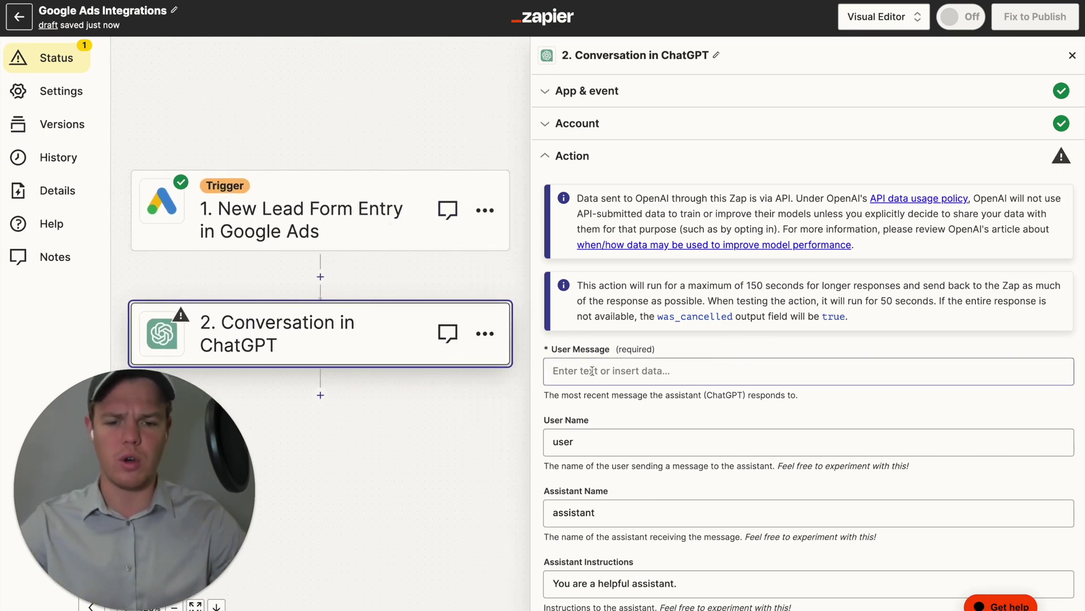
scroll(591, 371, "down", 5)
scroll(592, 322, "down", 3)
left_click(629, 249)
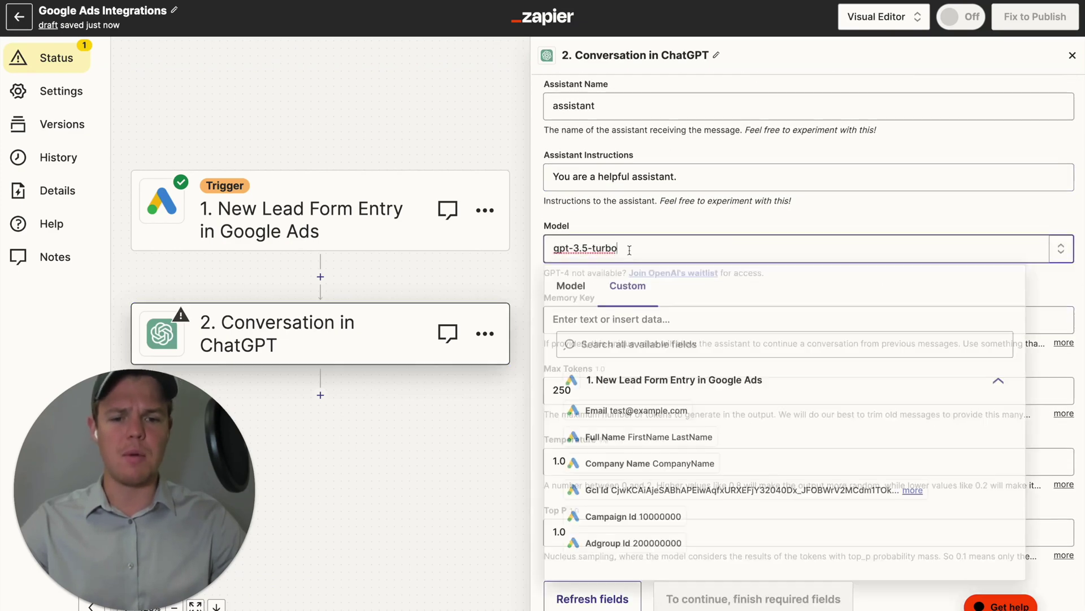
left_click(581, 289)
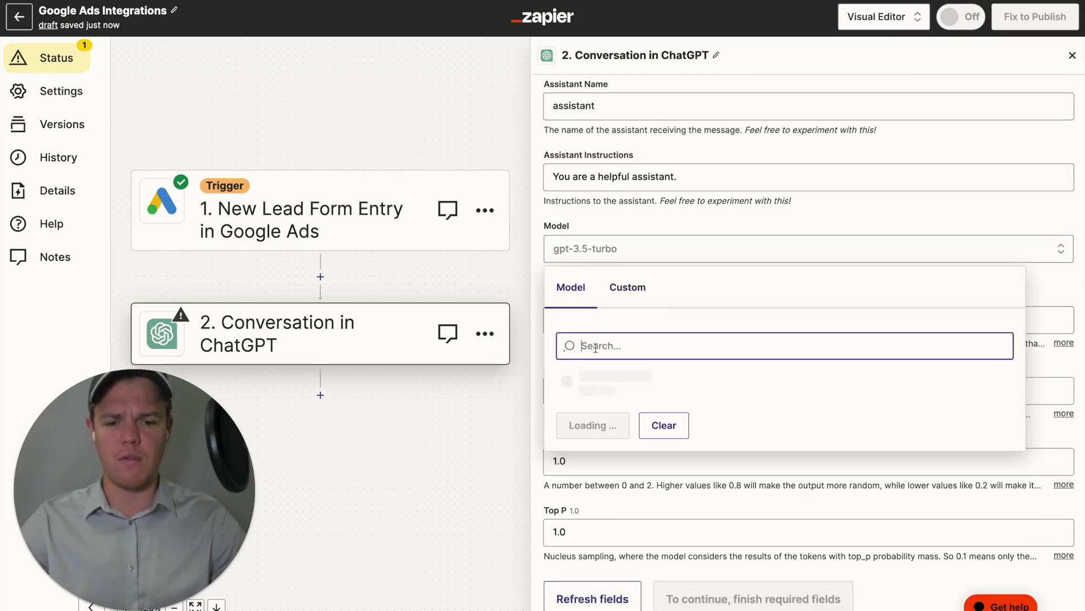
scroll(626, 425, "down", 1)
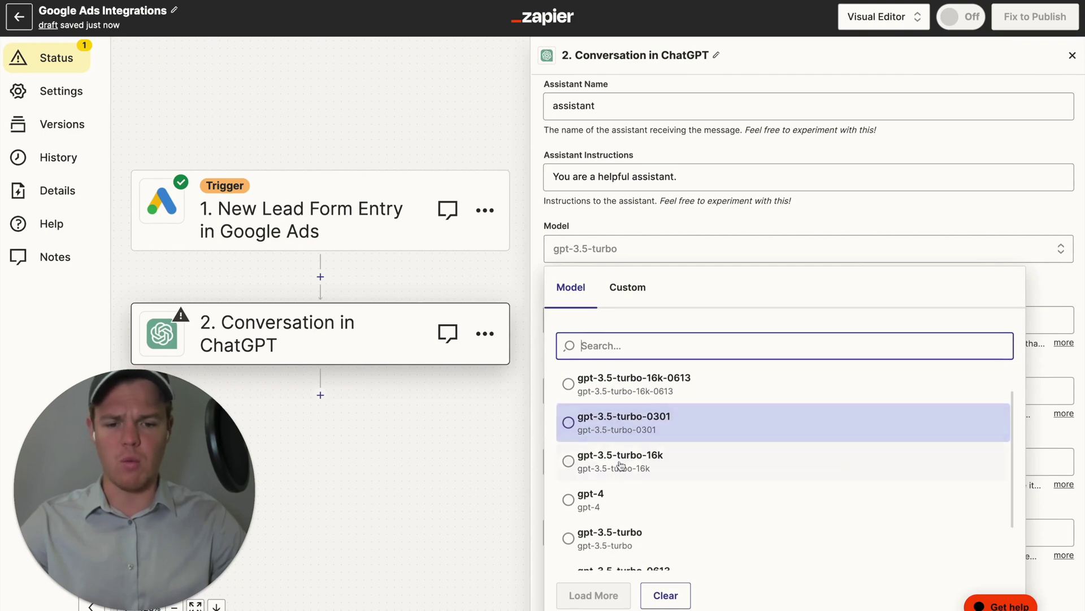
left_click(606, 495)
Enter 'adlead' as the conversation's Memory Key.
left_click_drag(452, 107, 489, 101)
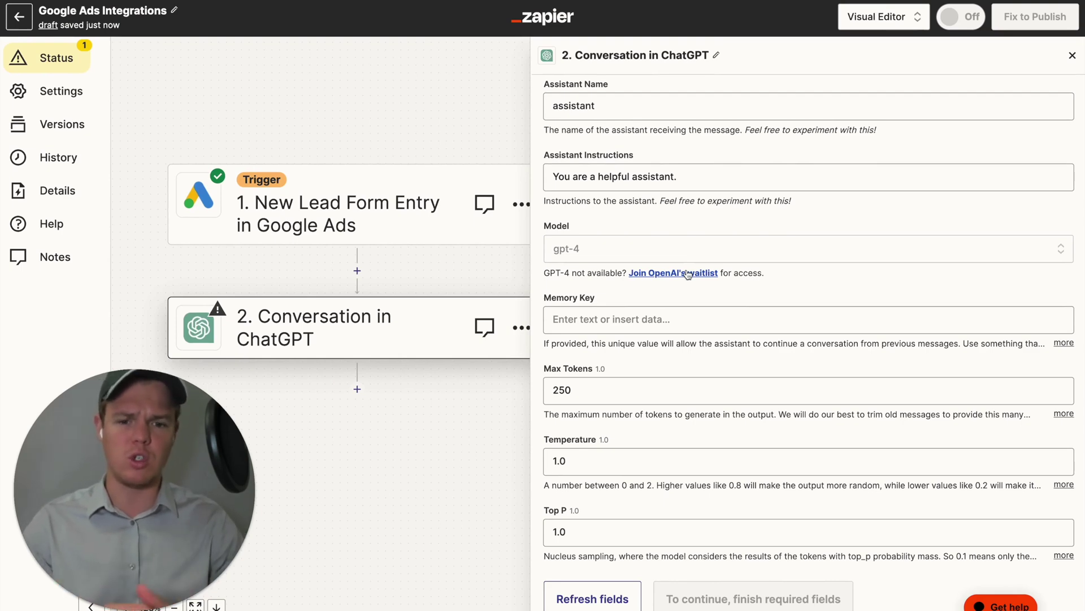
left_click(660, 320)
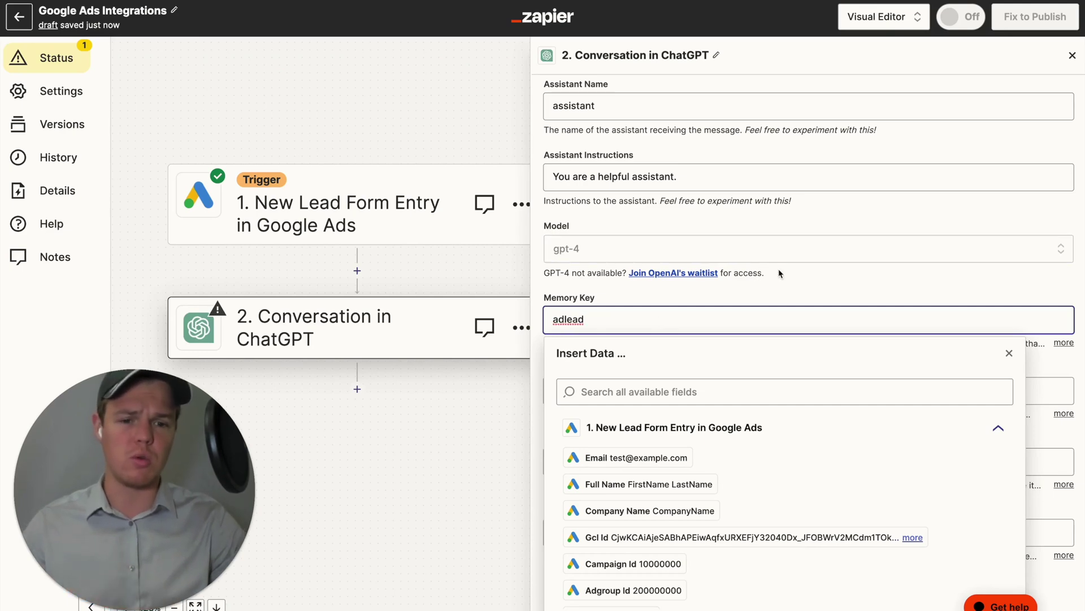
left_click(806, 286)
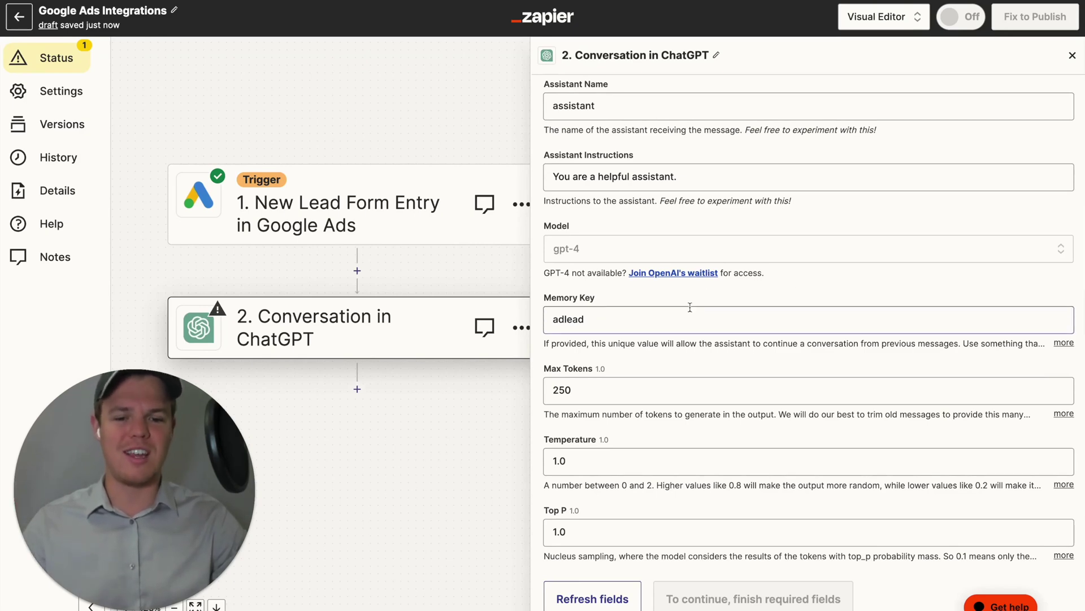
scroll(690, 310, "up", 5)
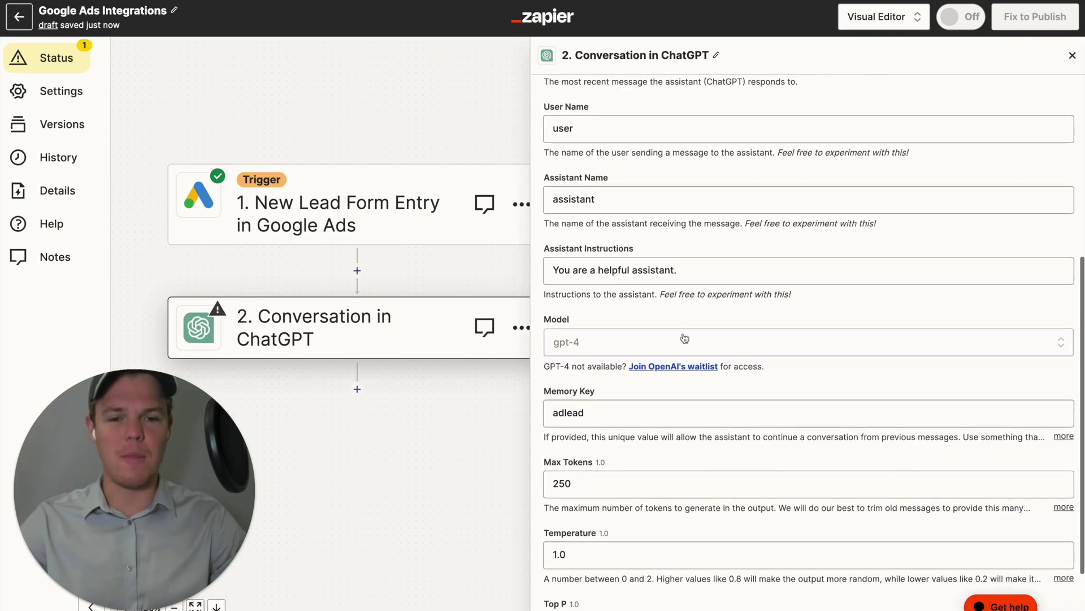
Write the context sentence about the Google Ad campaign lead for AI Automation Agency, correcting 'cmpaign'.
scroll(684, 333, "up", 2)
left_click(684, 314)
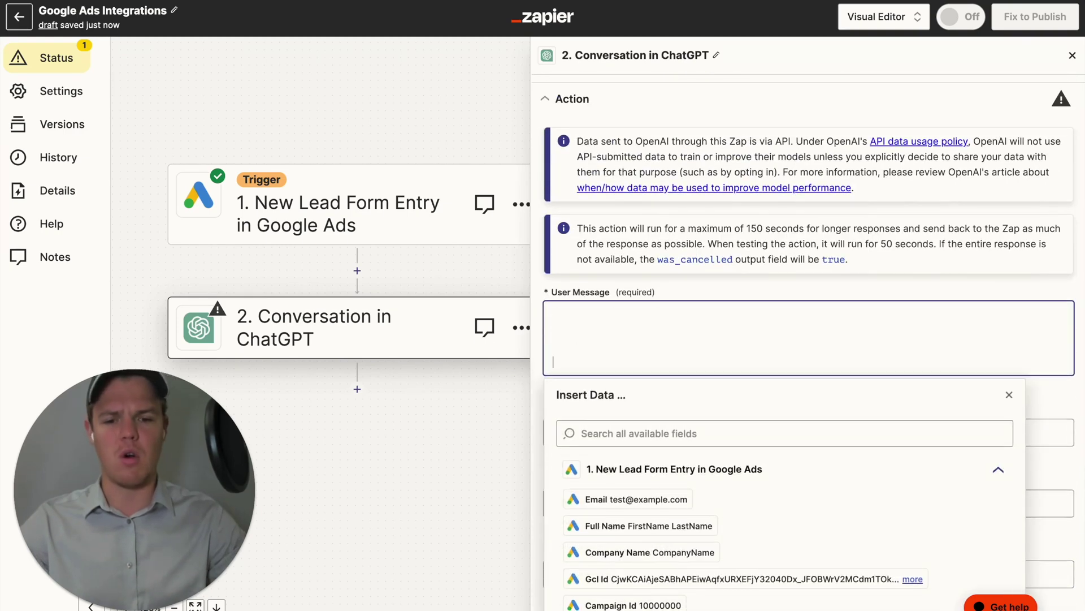
type("Context: We have received a le")
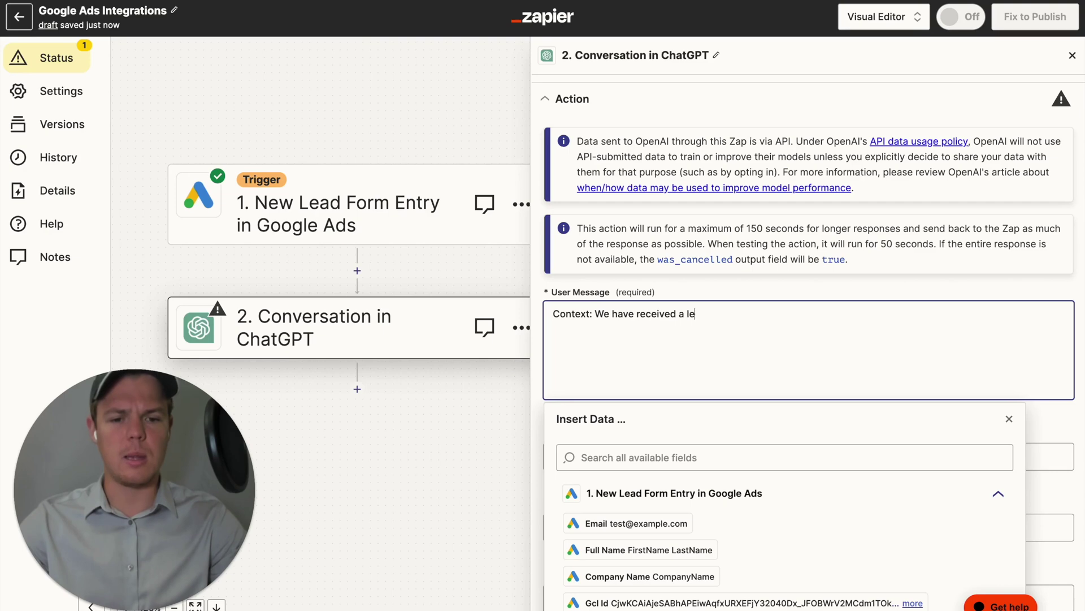
type("rom one of")
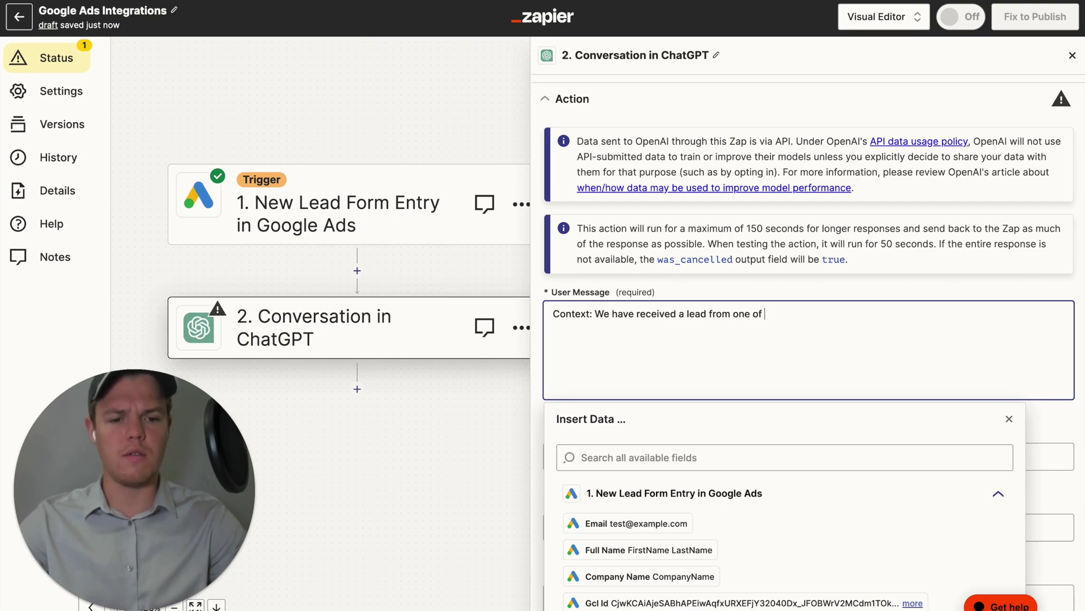
key("BackSpace")
key("BackSpace")
key("BackSpace")
key("BackSpace")
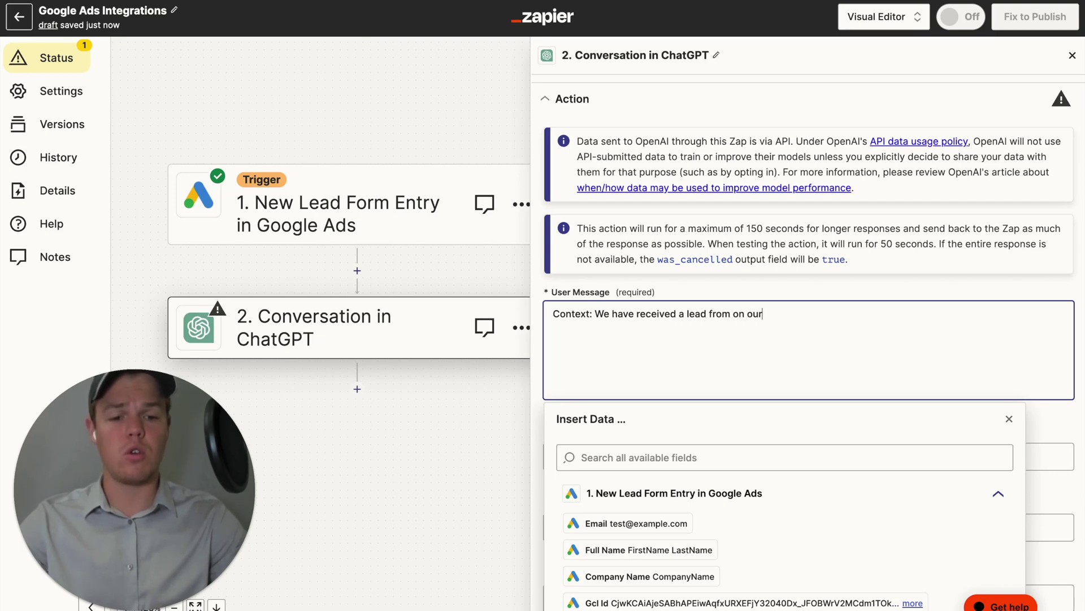
type("our Google Ad")
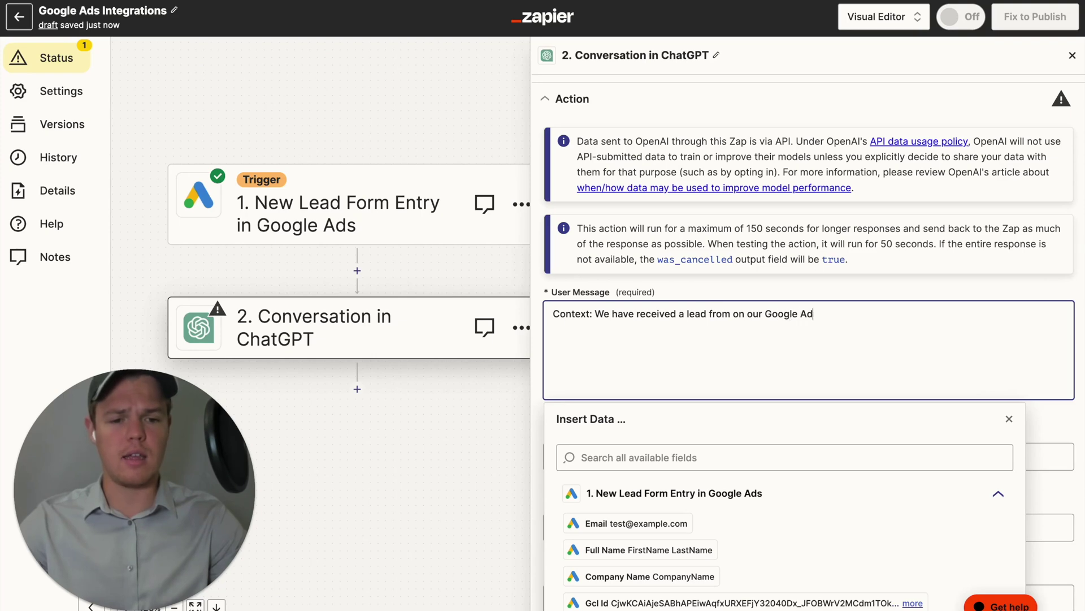
type(" cmpaign for")
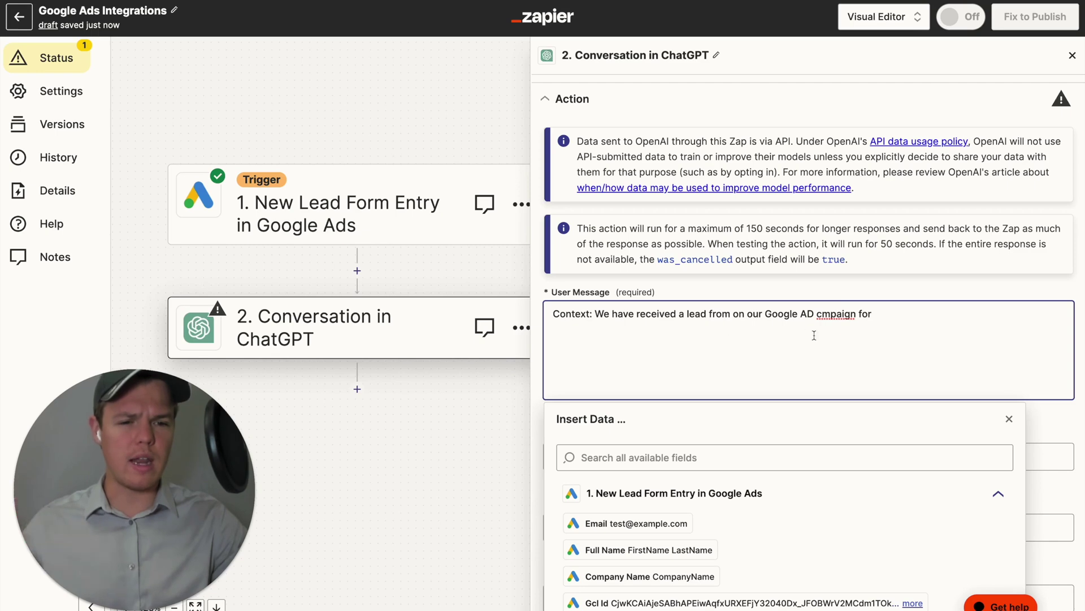
right_click(847, 318)
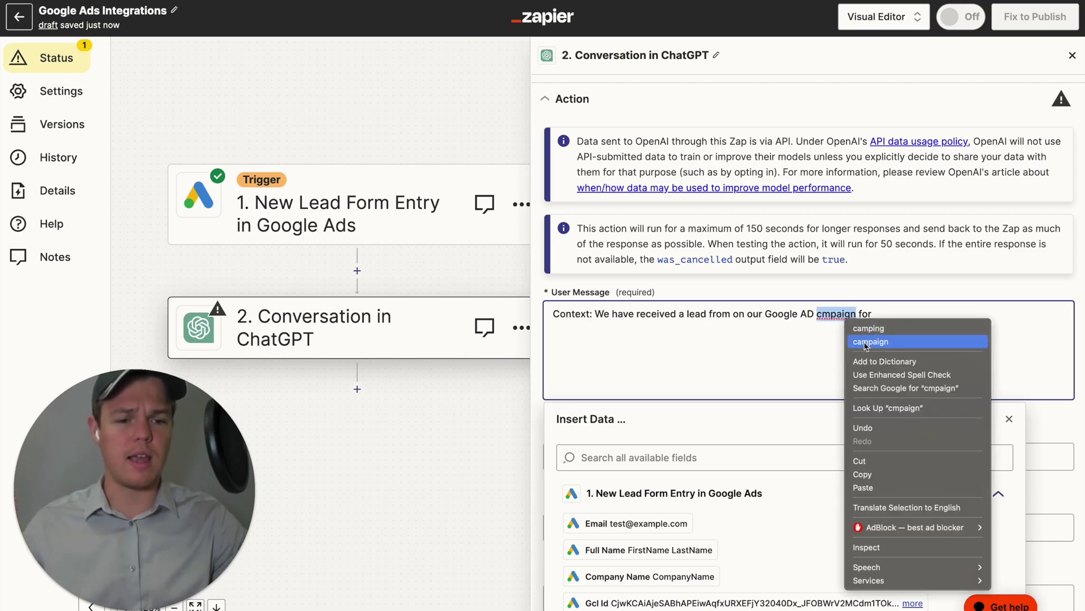
left_click(866, 341)
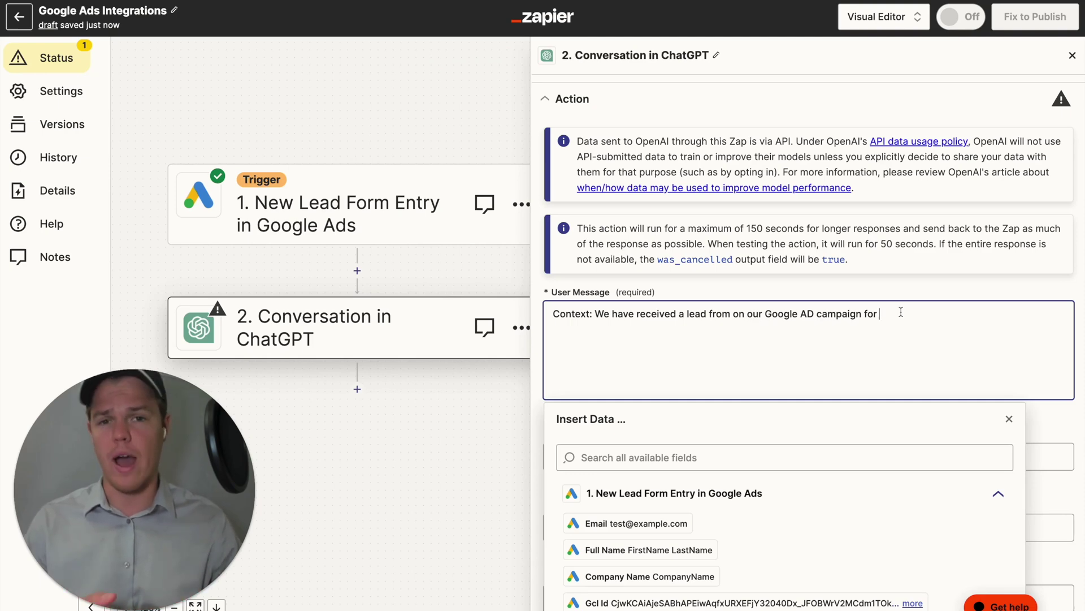
type("AI ")
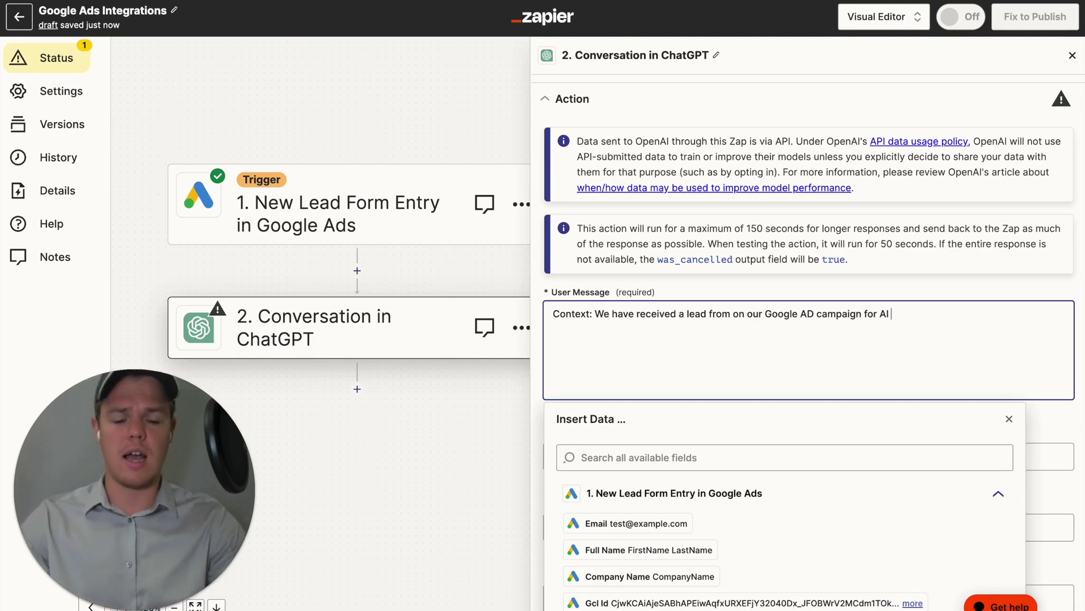
type("Automation Agency")
Add a 'Potential Client Data:' line below the context sentence.
key("Return")
key("Return")
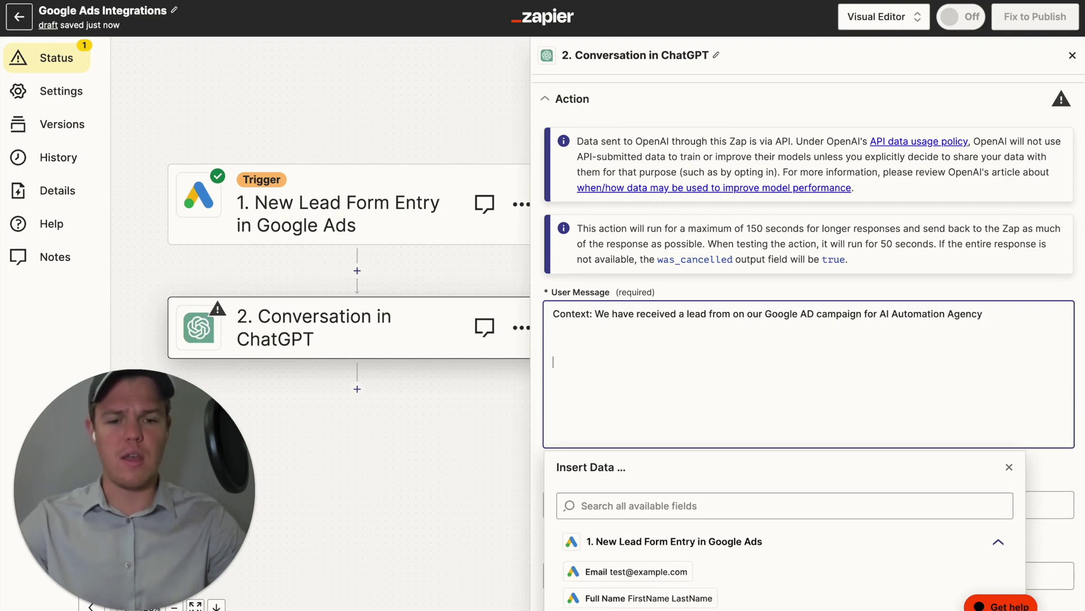
type("Poten")
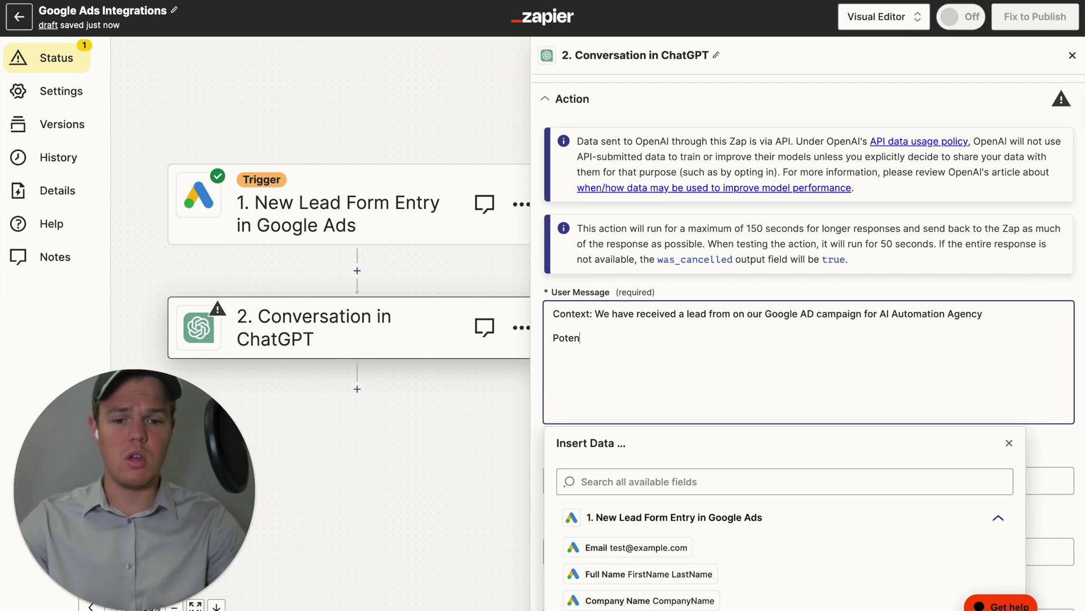
type(":")
key("Return")
key("Return")
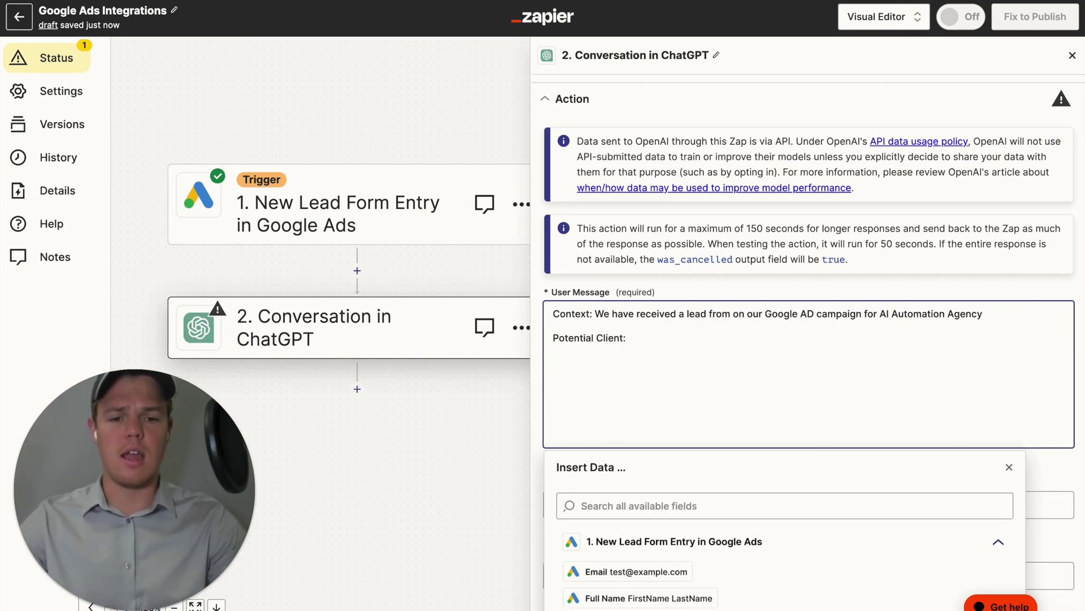
type("Data")
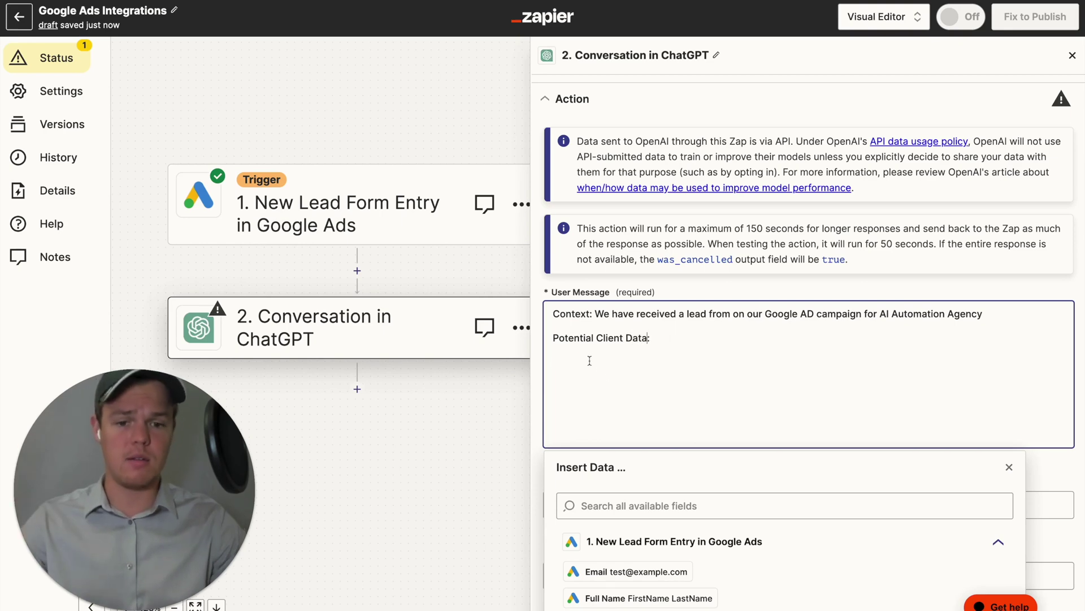
left_click(608, 360)
scroll(670, 330, "down", 2)
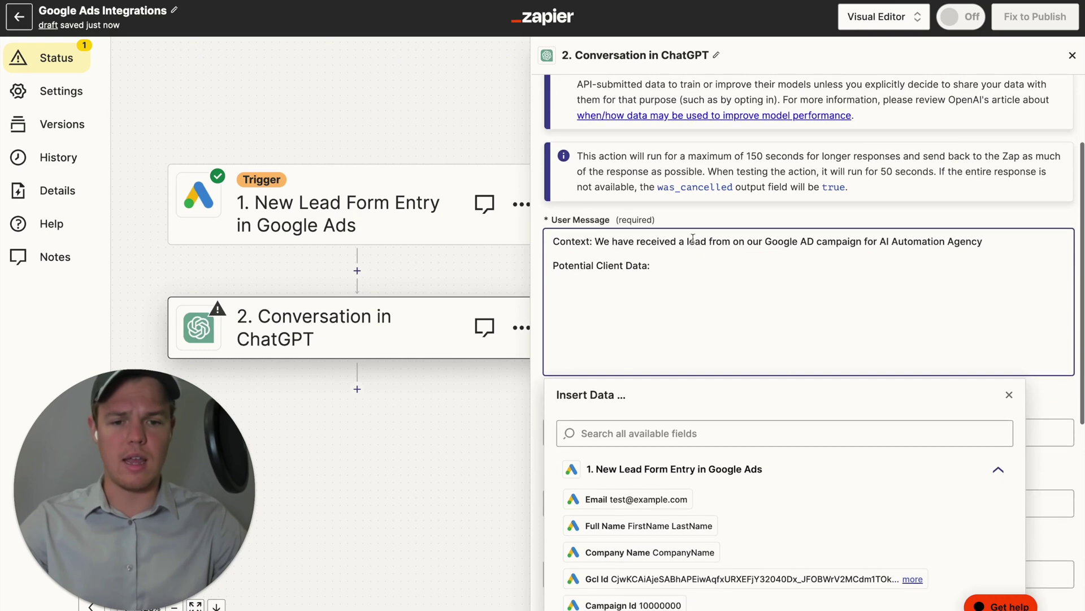
scroll(763, 481, "down", 3)
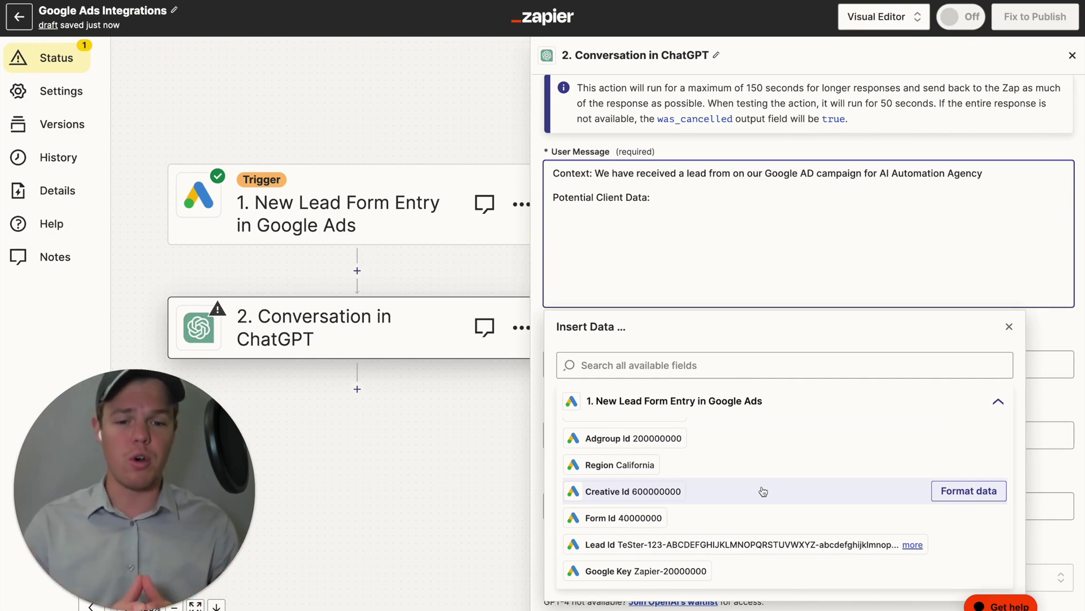
scroll(764, 492, "up", 2)
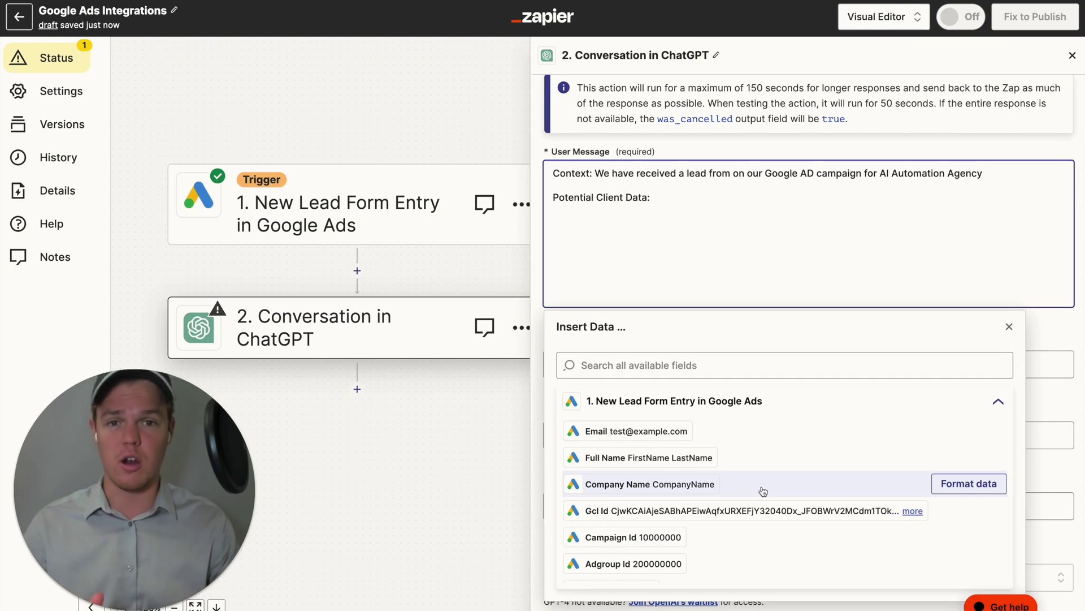
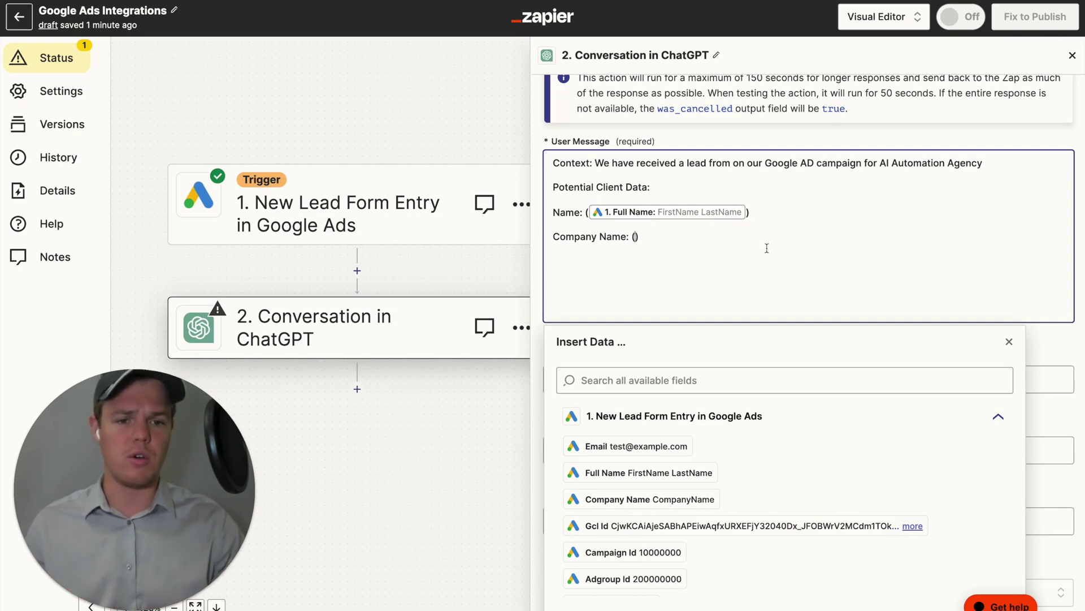
left_click(746, 212)
key("BackSpace")
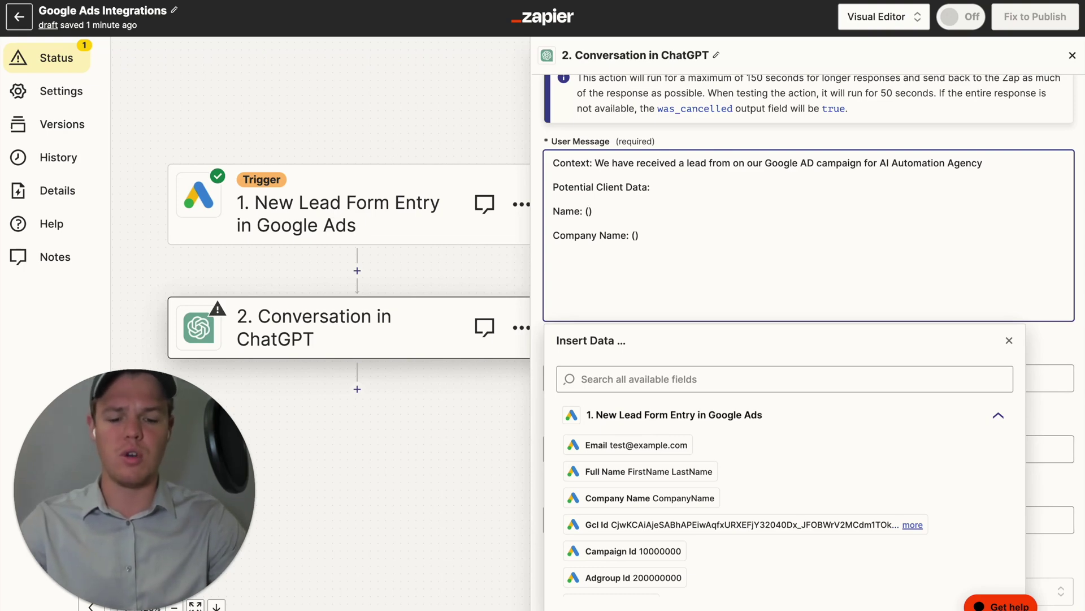
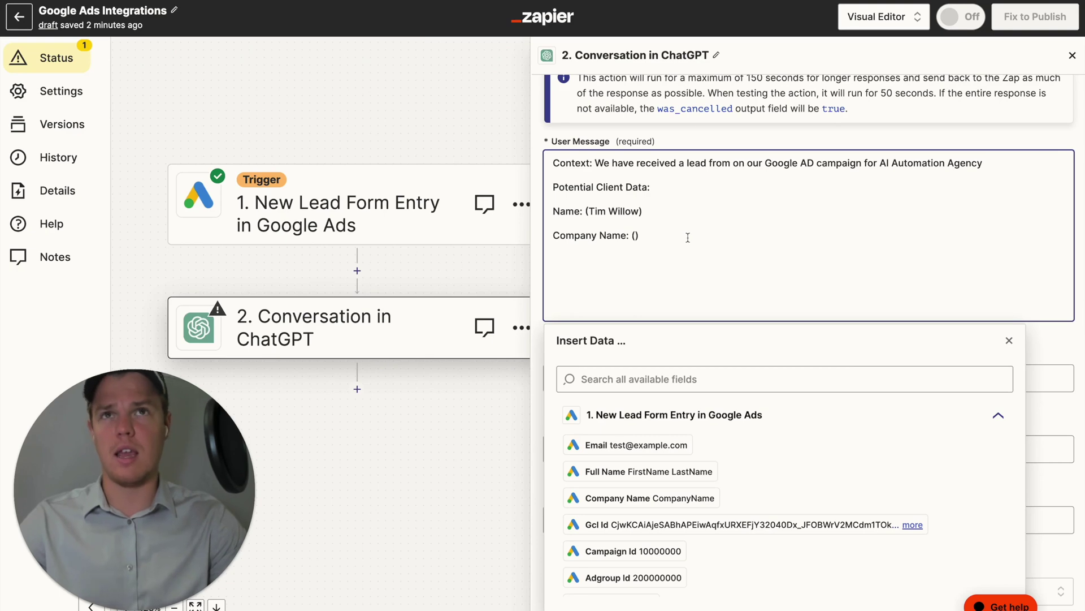
type("Grasshoppe")
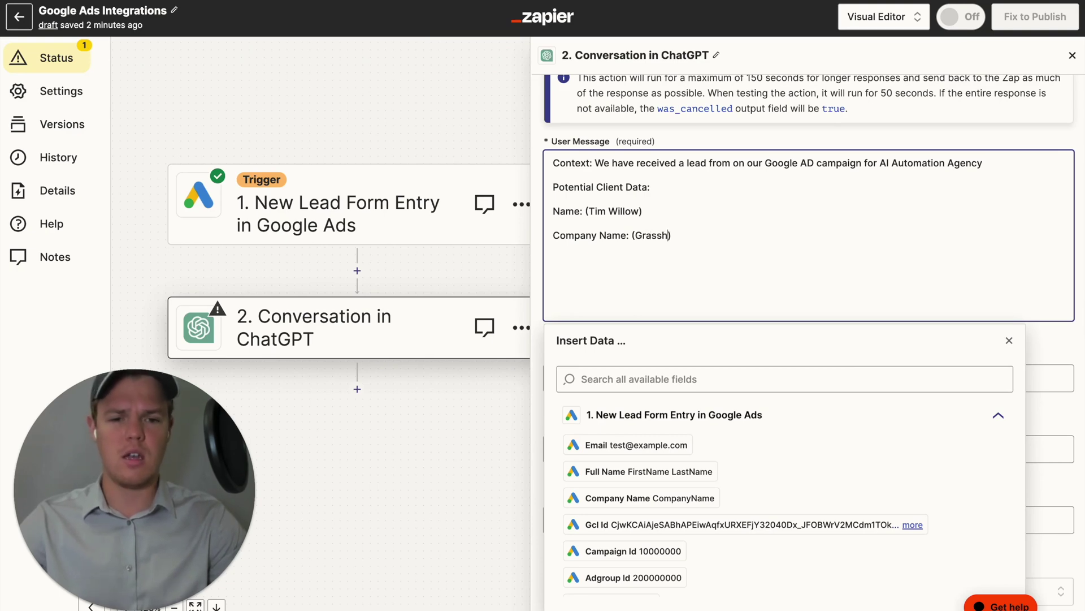
type("r Lawns")
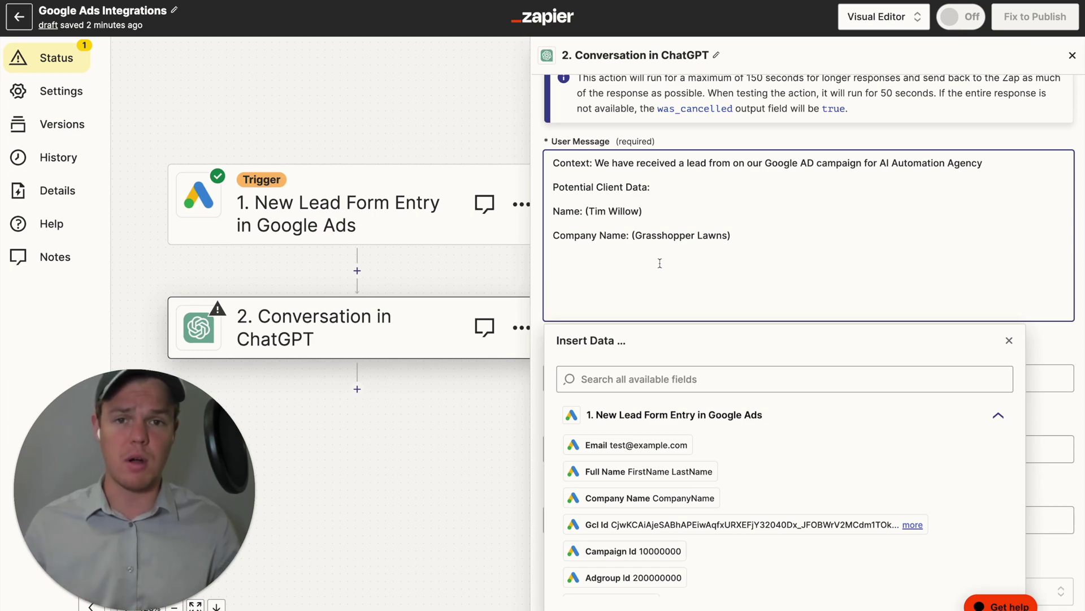
Add empty 'Company Size: ()' and 'Location: ()' lines to the user message.
type("Company Size: ()")
key("Return")
type("Loc")
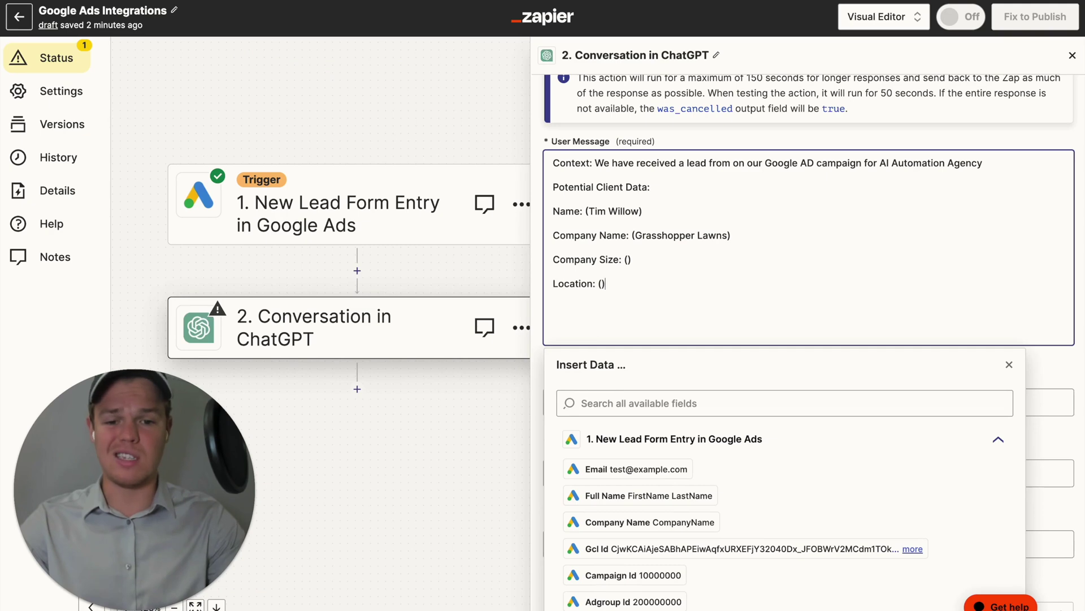
type("ation: ()")
Add an 'Interested Service' line below Location.
key("Return")
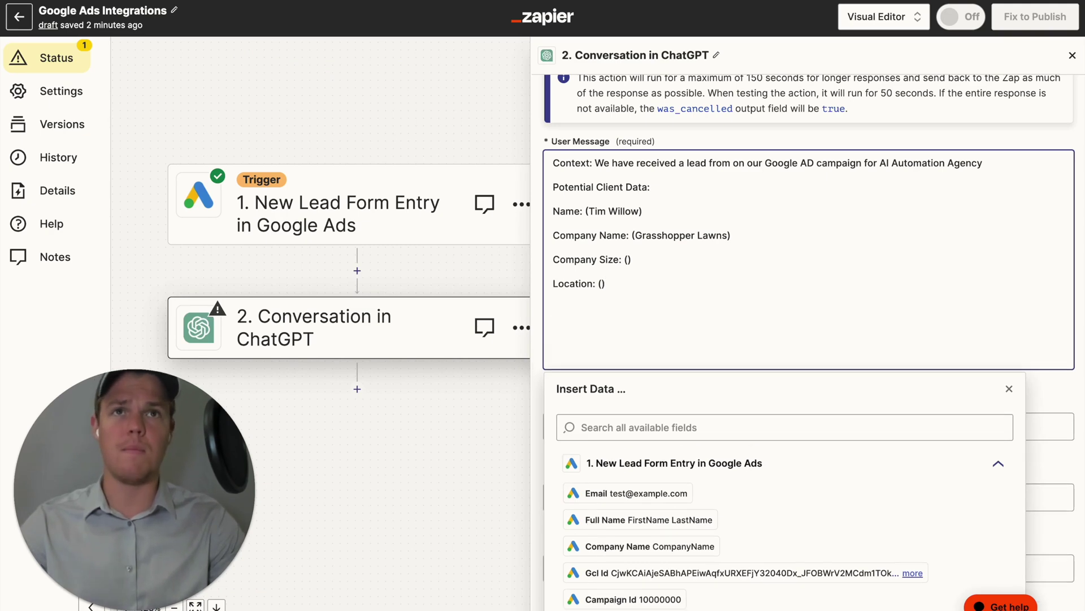
type("Interested")
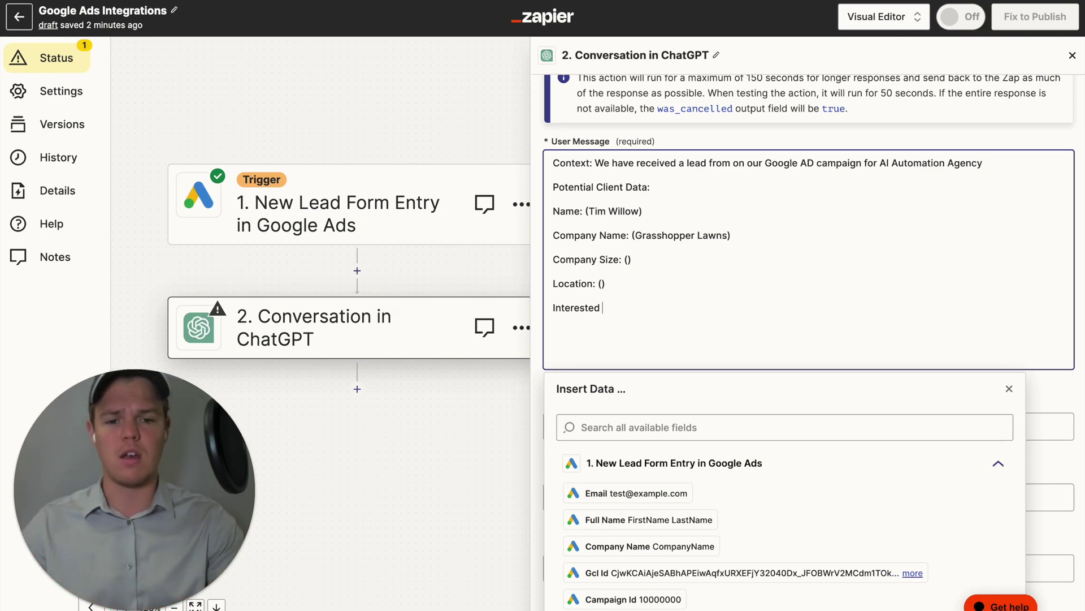
type("err")
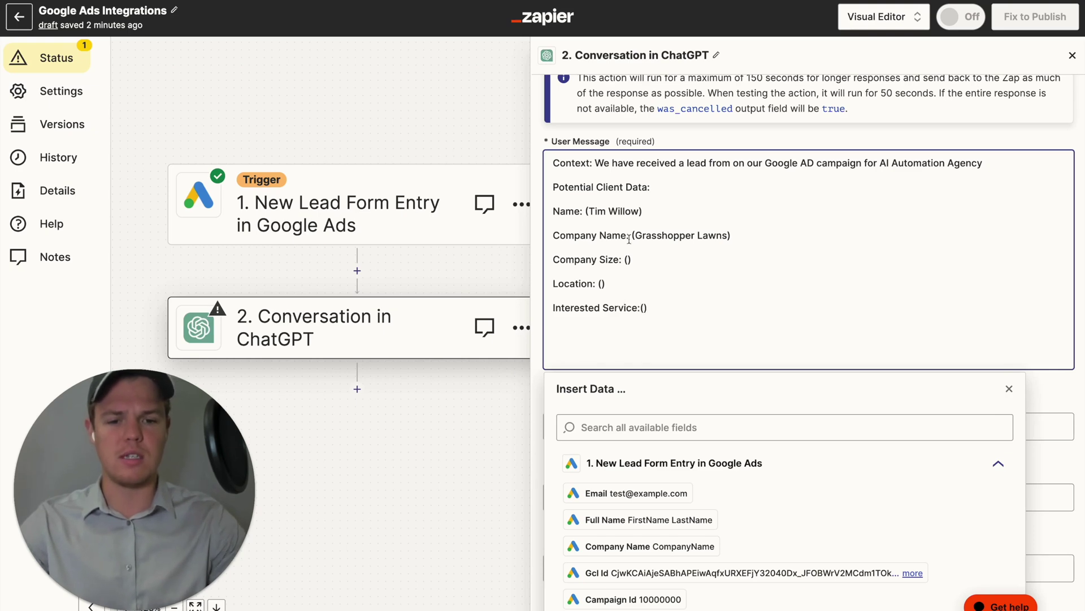
Fill in Company Size 1-10, Location Santa Monica and Interested Service Social Media Management.
left_click(628, 259)
scroll(672, 423, "down", 5)
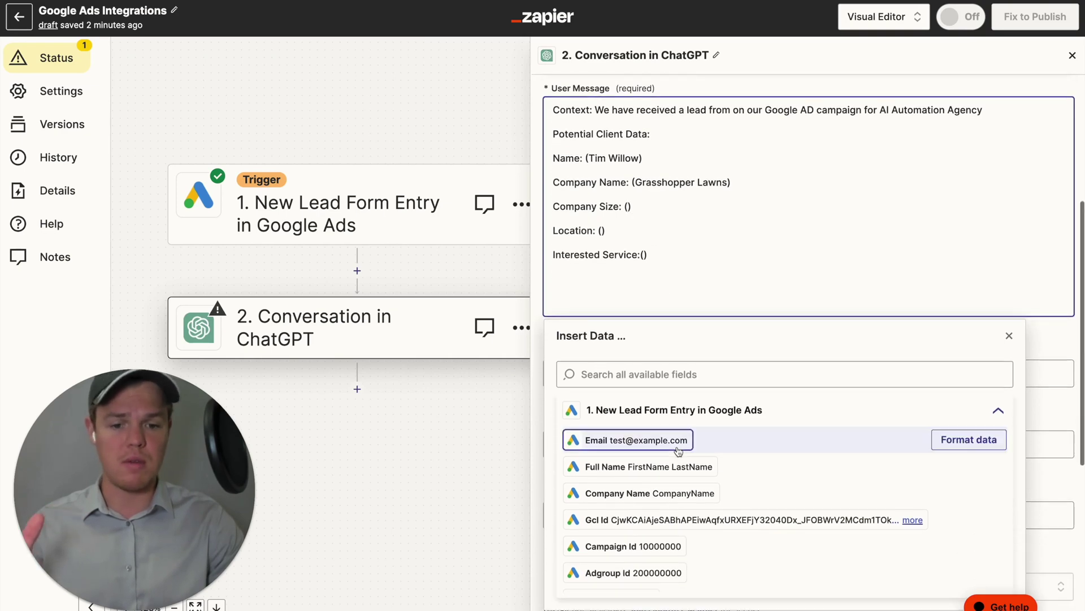
scroll(699, 466, "up", 6)
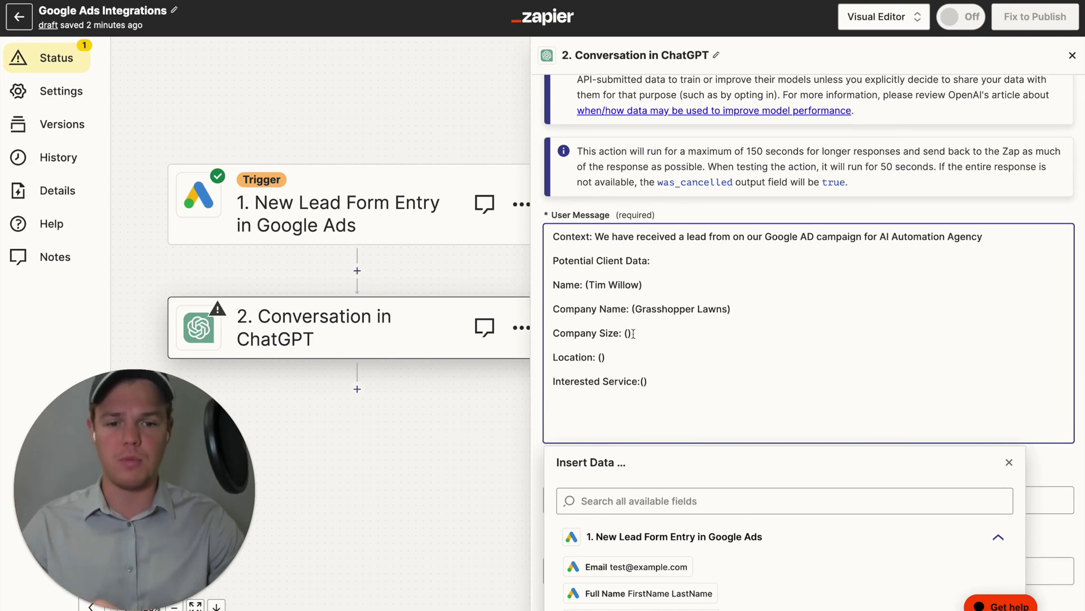
type("1-10")
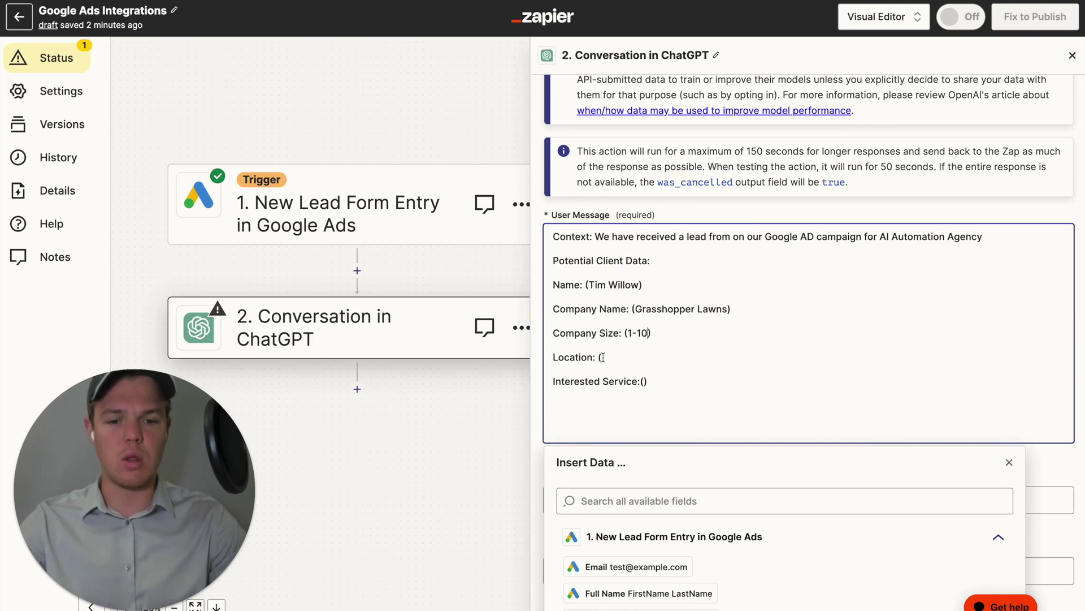
left_click(602, 357)
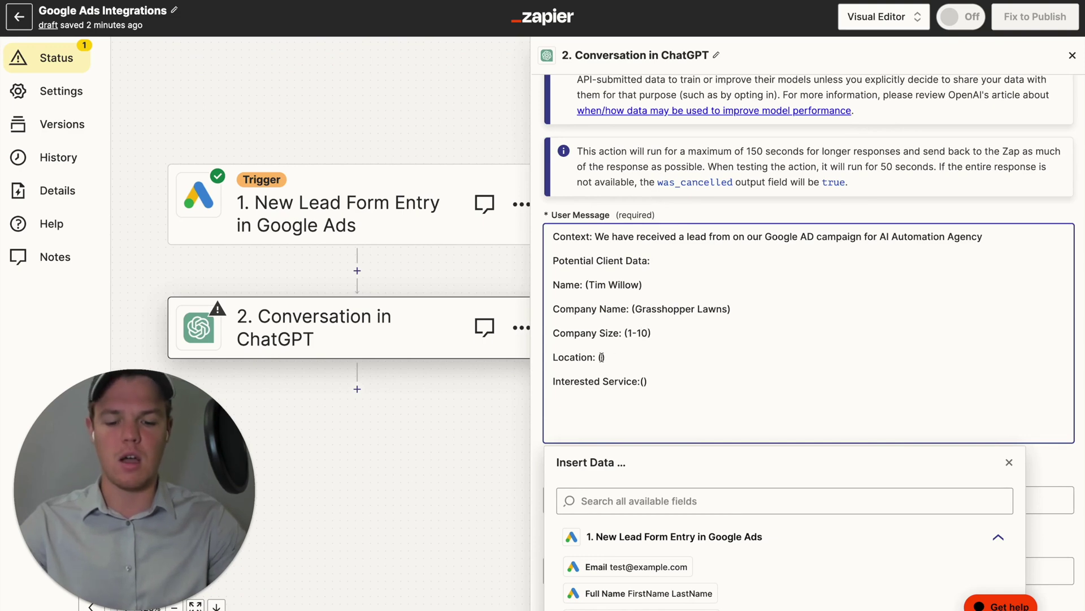
type("Santa Monica")
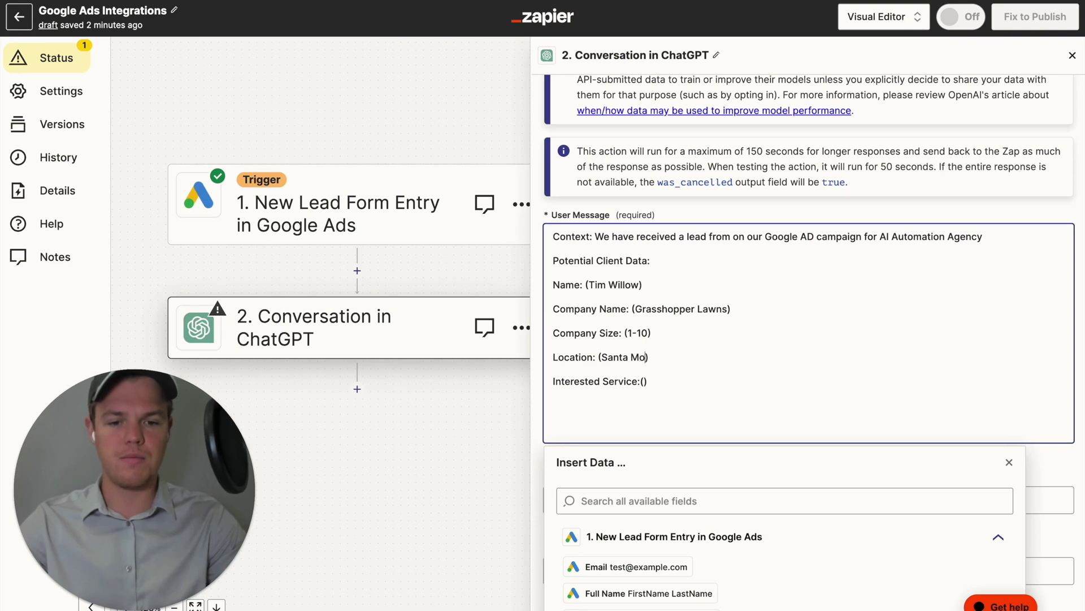
left_click(644, 381)
type("Social Media Management")
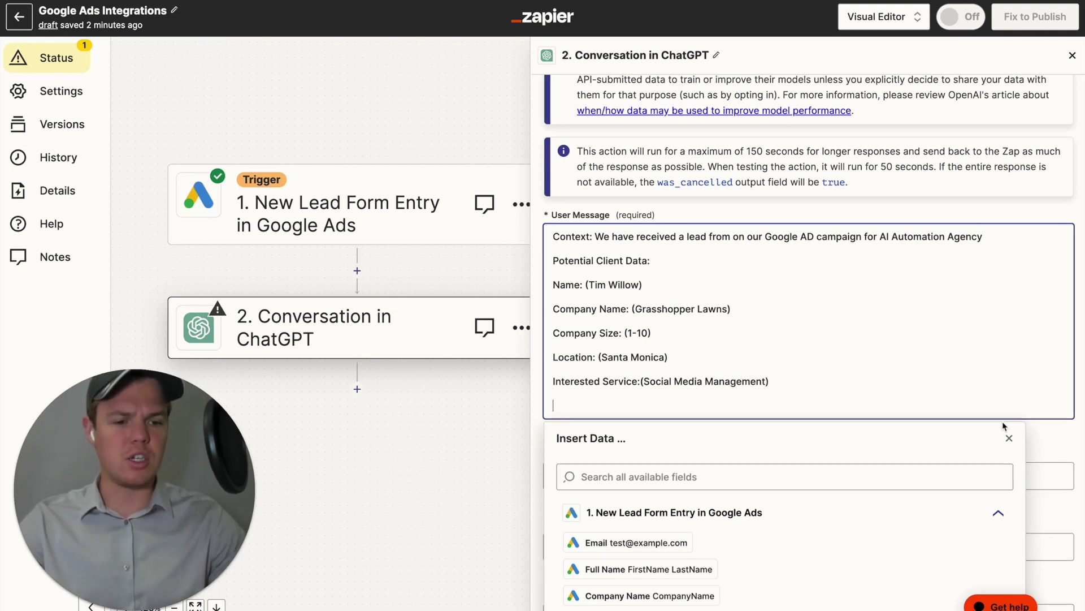
left_click(1009, 439)
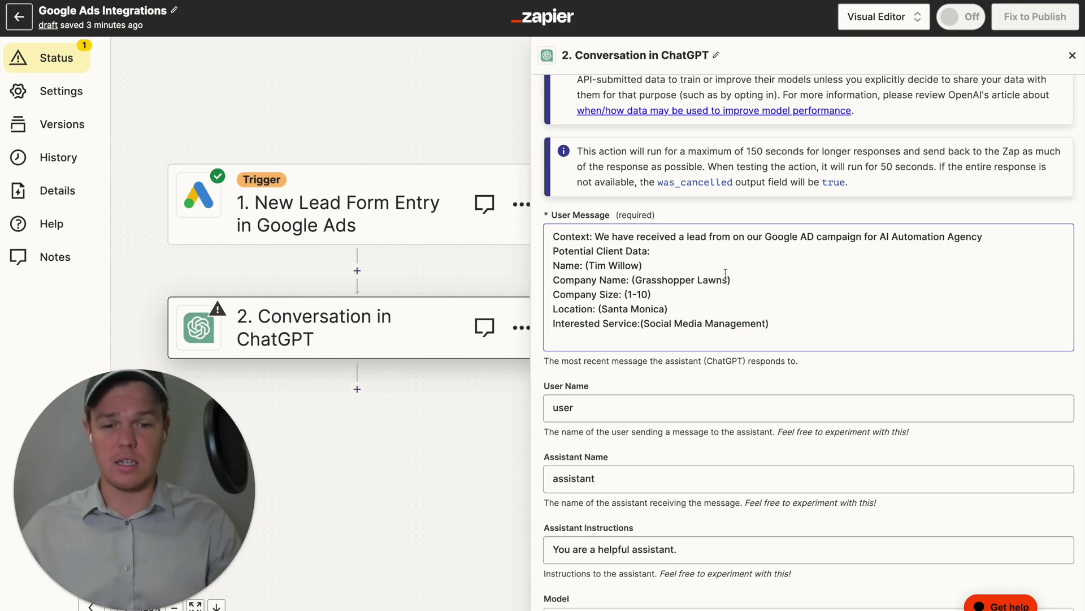
Add the line 'Generate the body of an email encouraging the potential client to schedule a call.'.
left_click(709, 333)
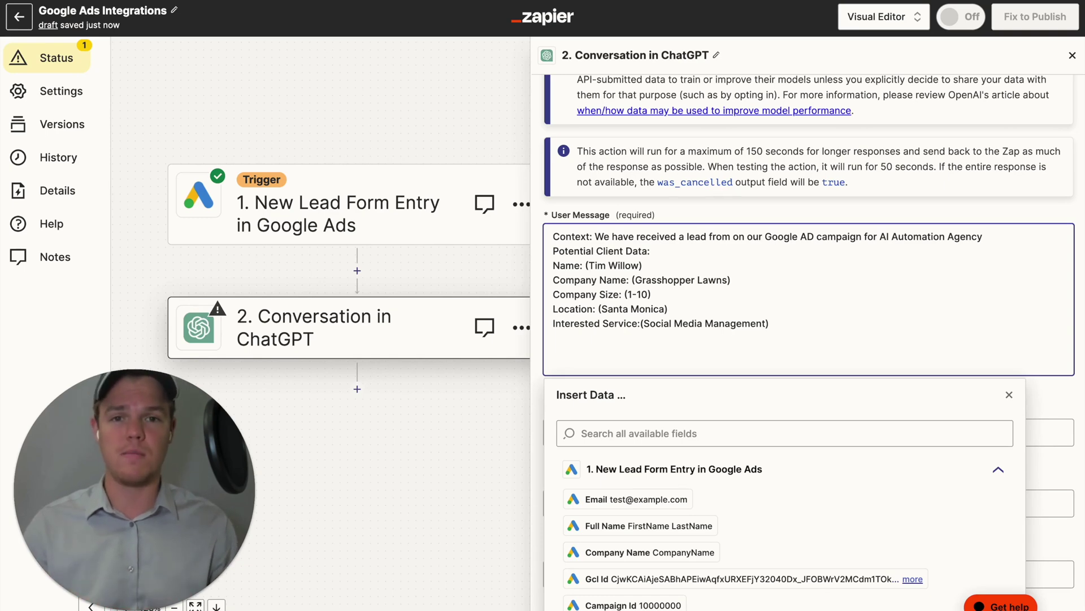
type("Generate the body of an em")
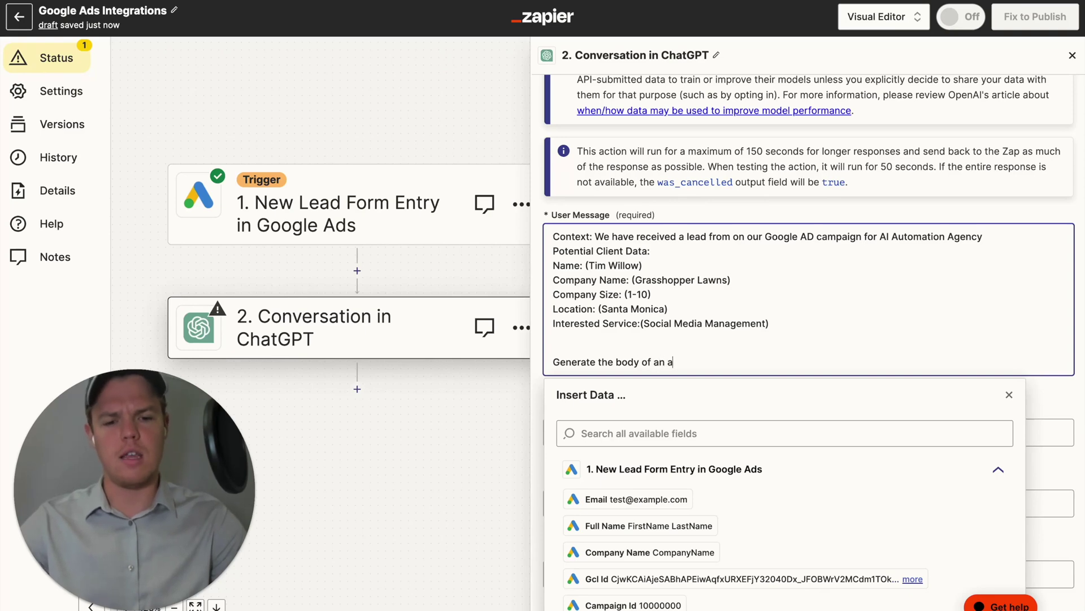
type("ail encouraging")
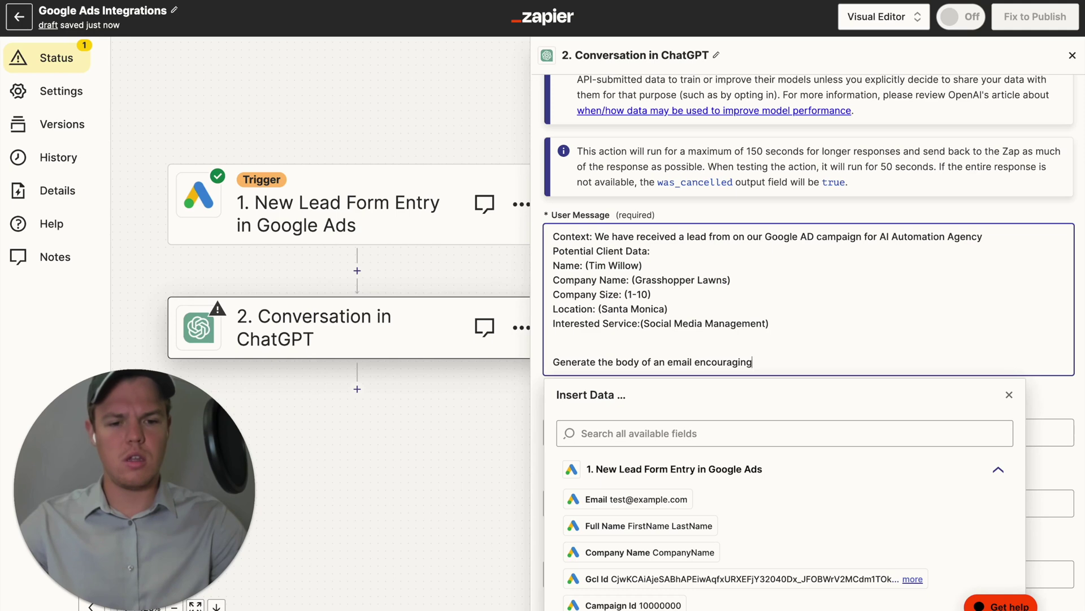
type(" the potential")
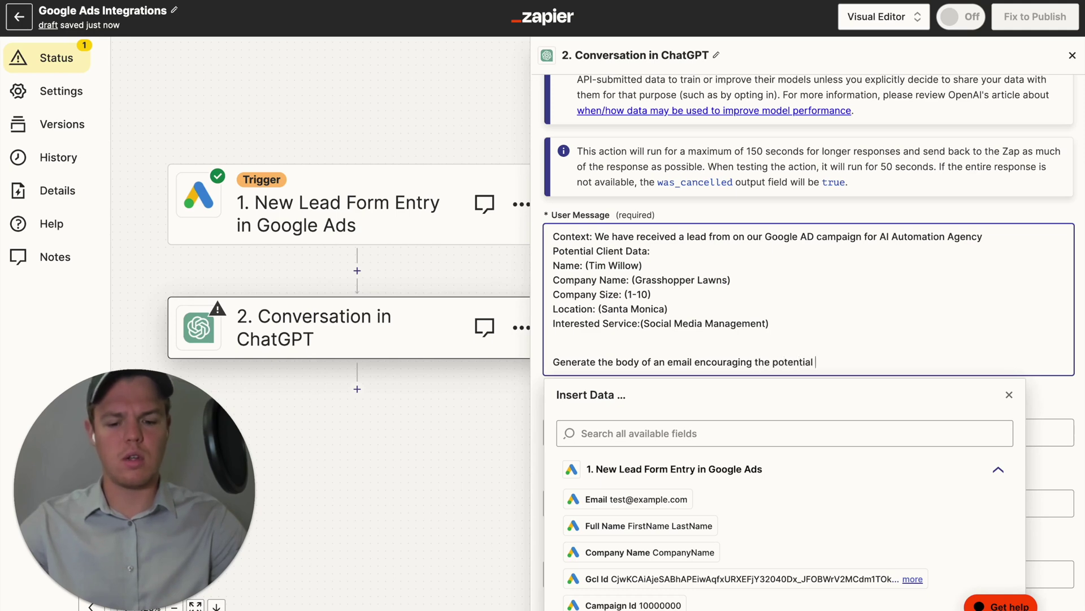
type(" client to schedule ca c")
key("BackSpace")
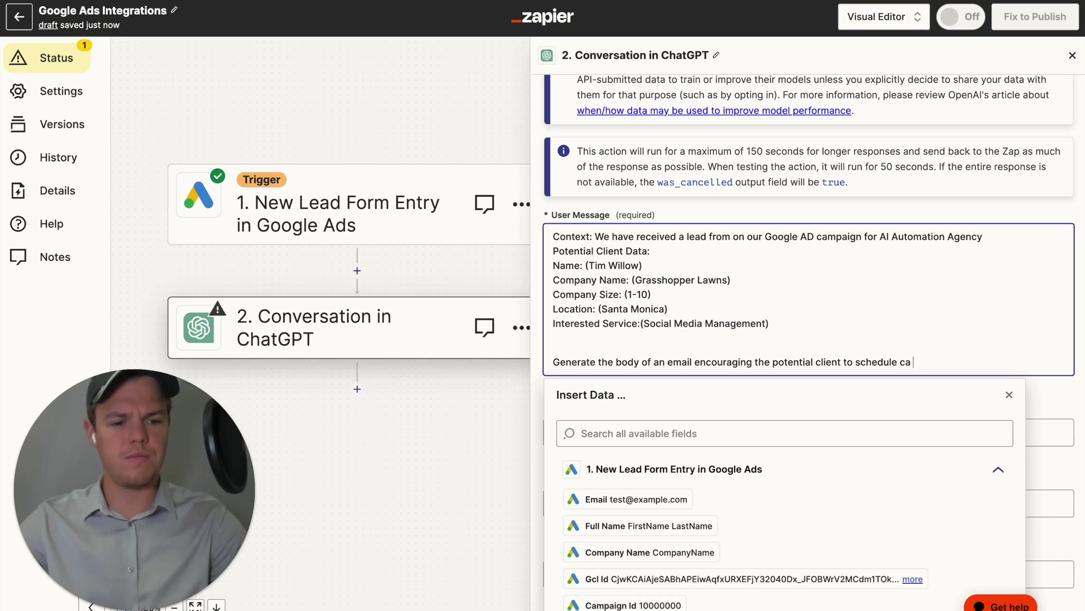
type("call using")
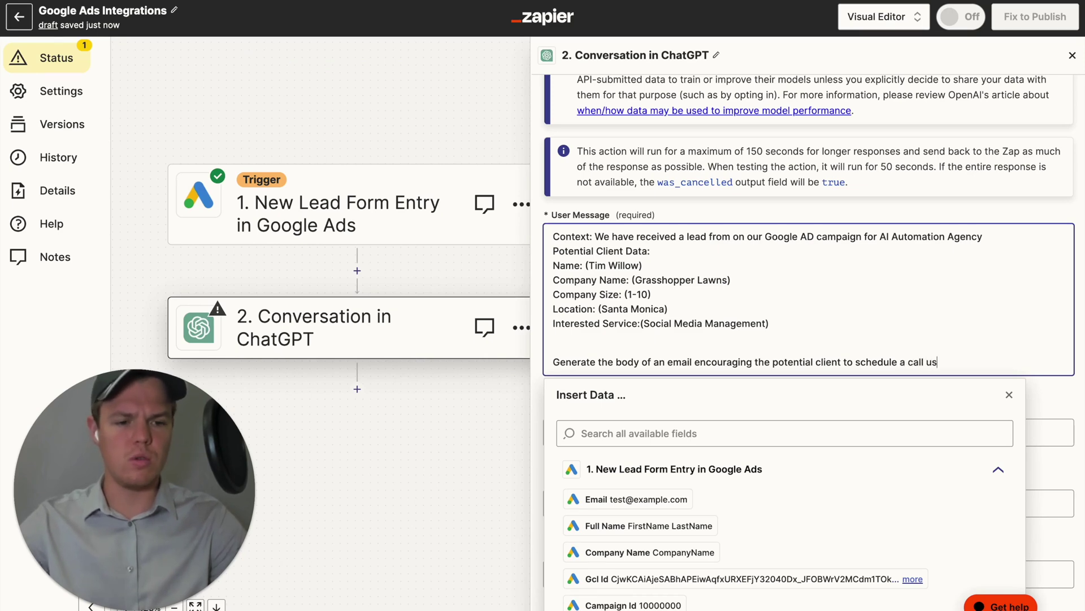
key("BackSpace")
key("BackSpace")
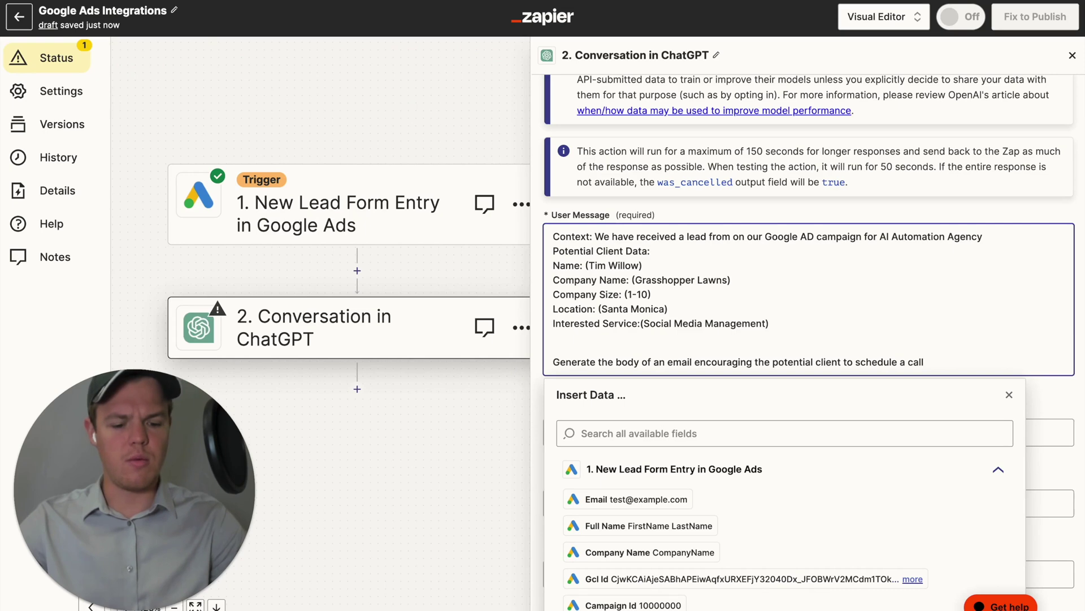
type(".")
key("Return")
Add 'Parameters: Max of 4 sentences, make sure to include keywords "Operational Efficiency"'.
type("P")
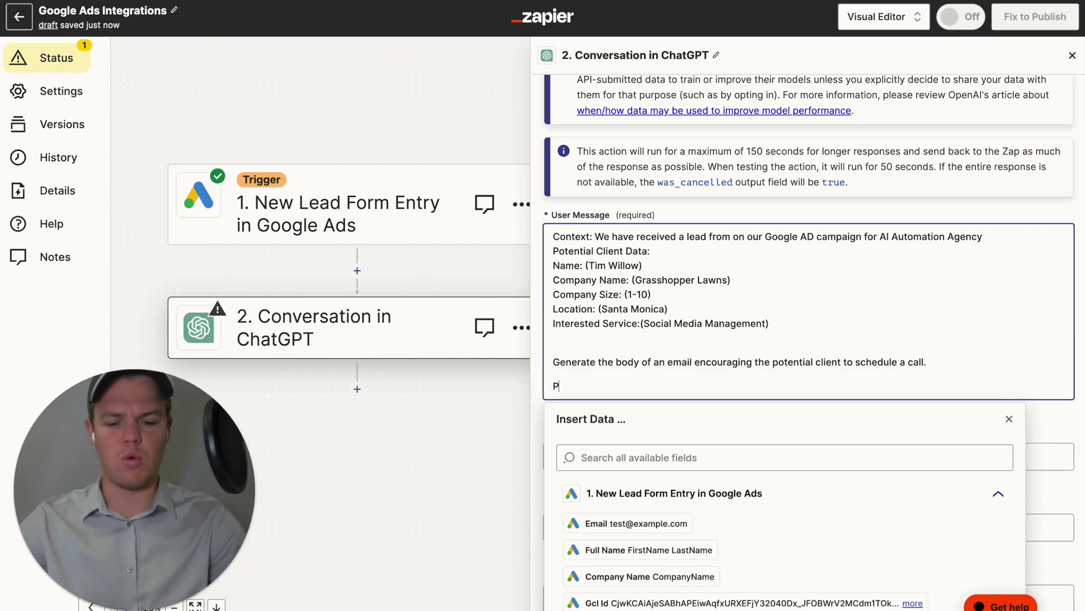
type("arameters: ")
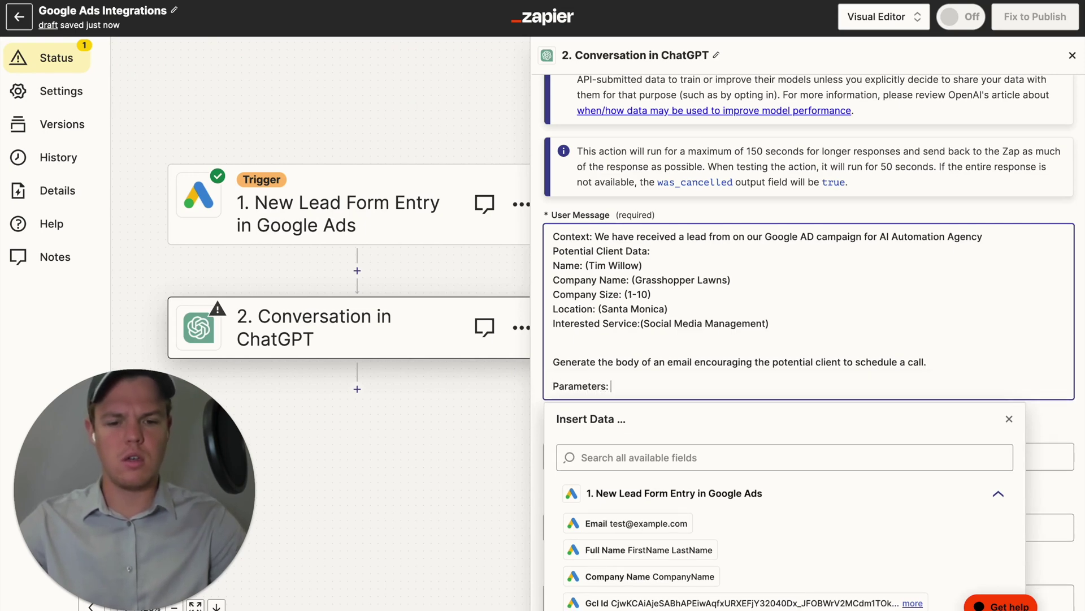
type("Max of 4 sentences")
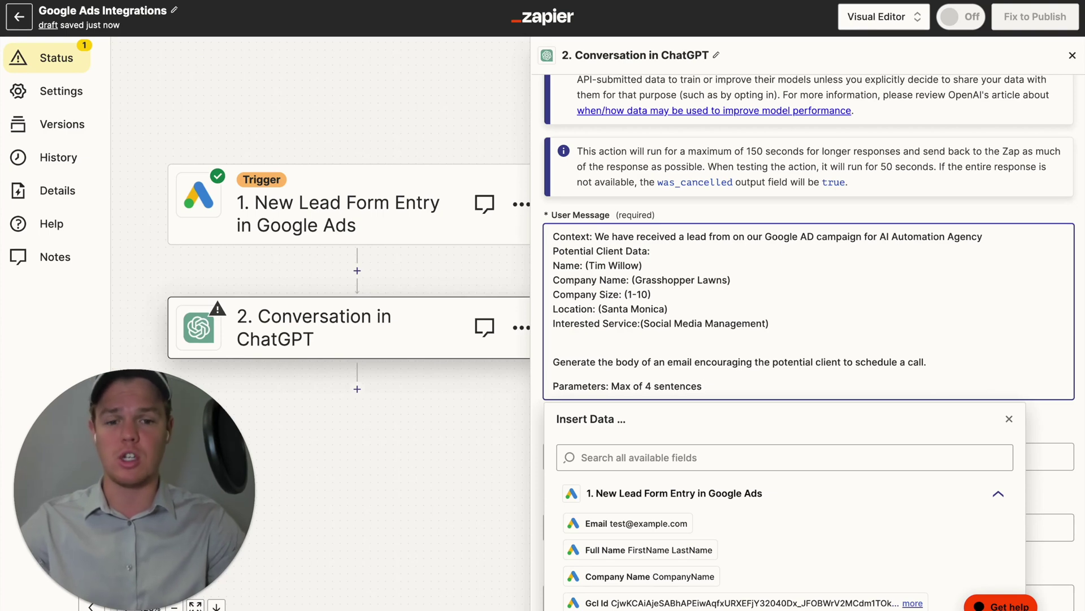
type(", make sur")
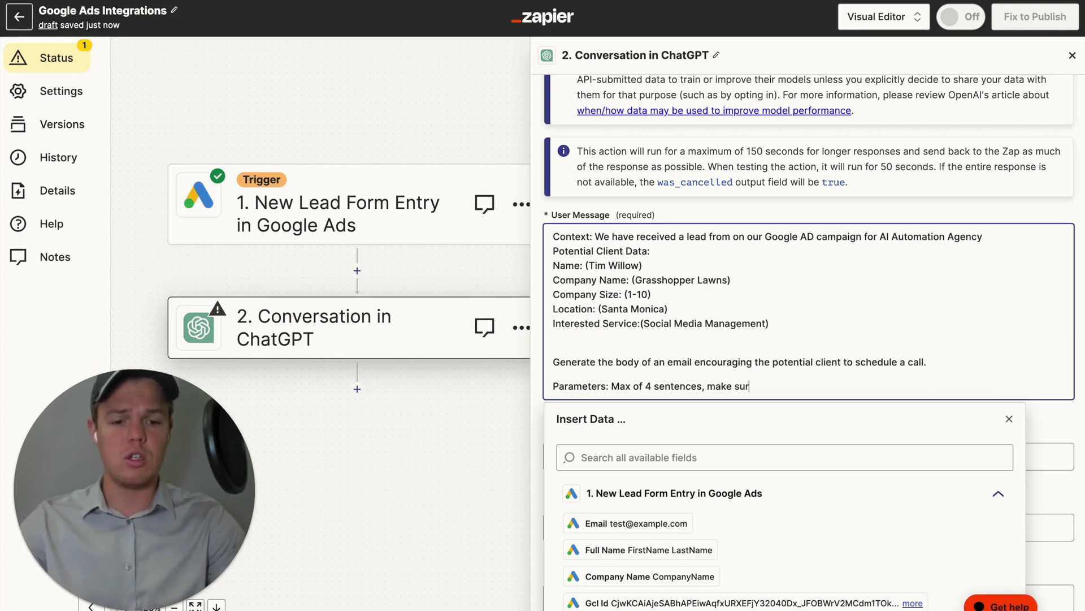
type("e to include keyw")
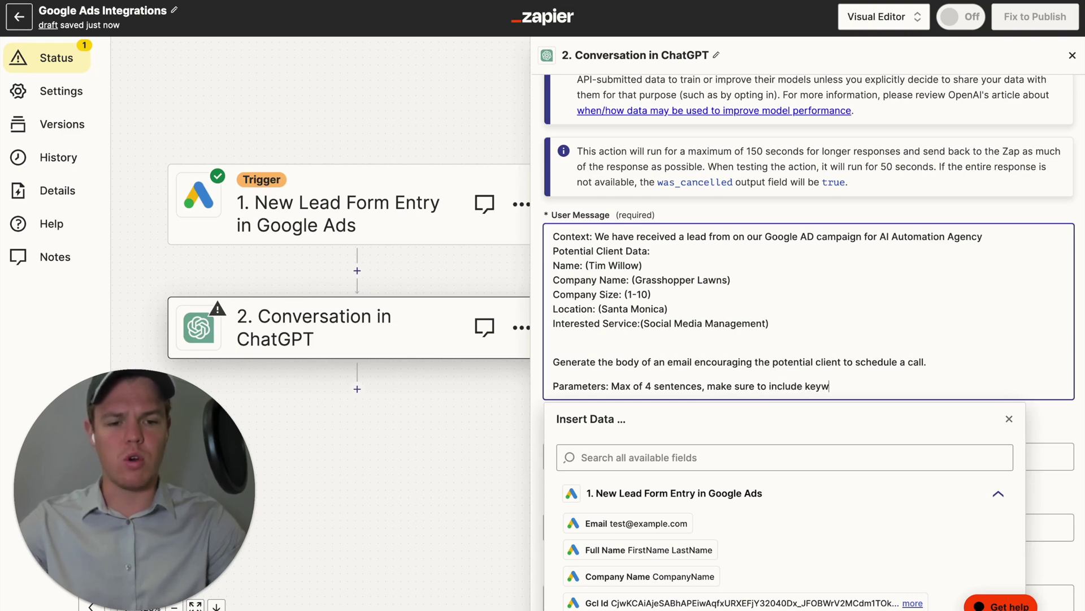
type("ords")
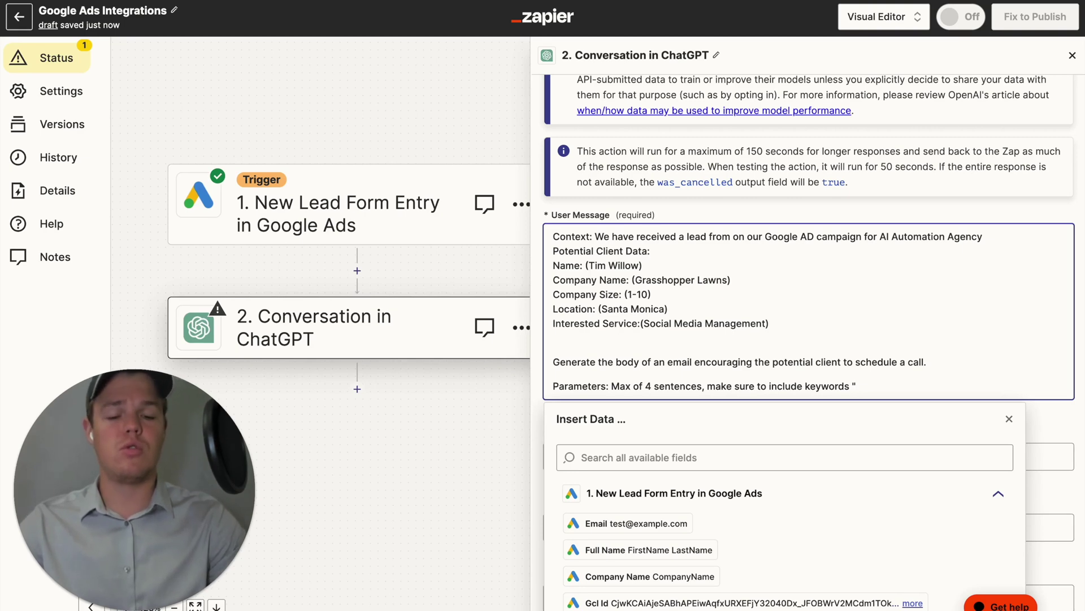
type("\"Oper")
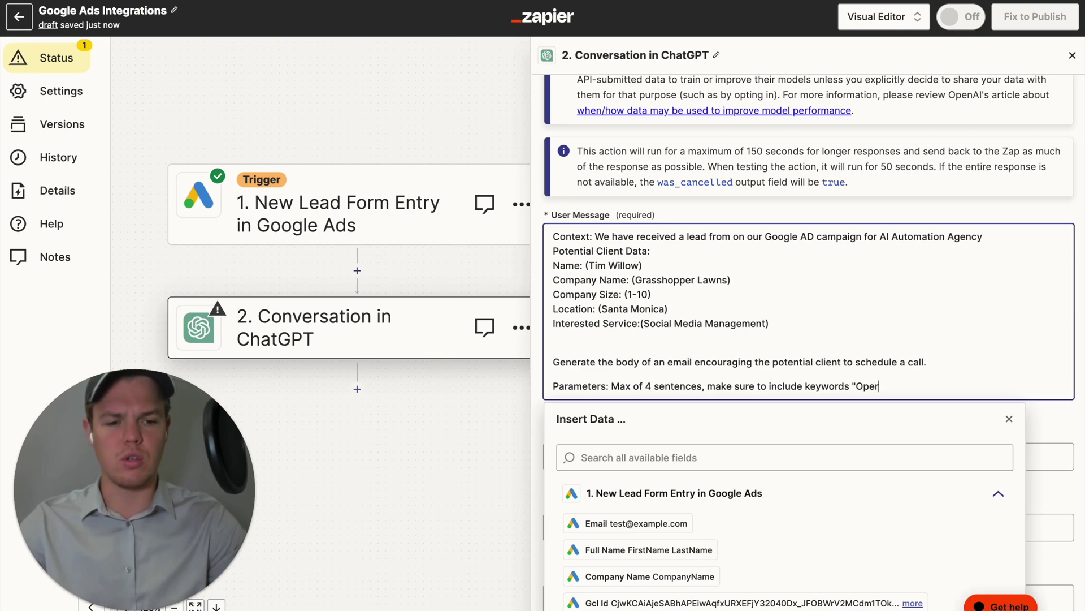
type("ational Efficiency\"")
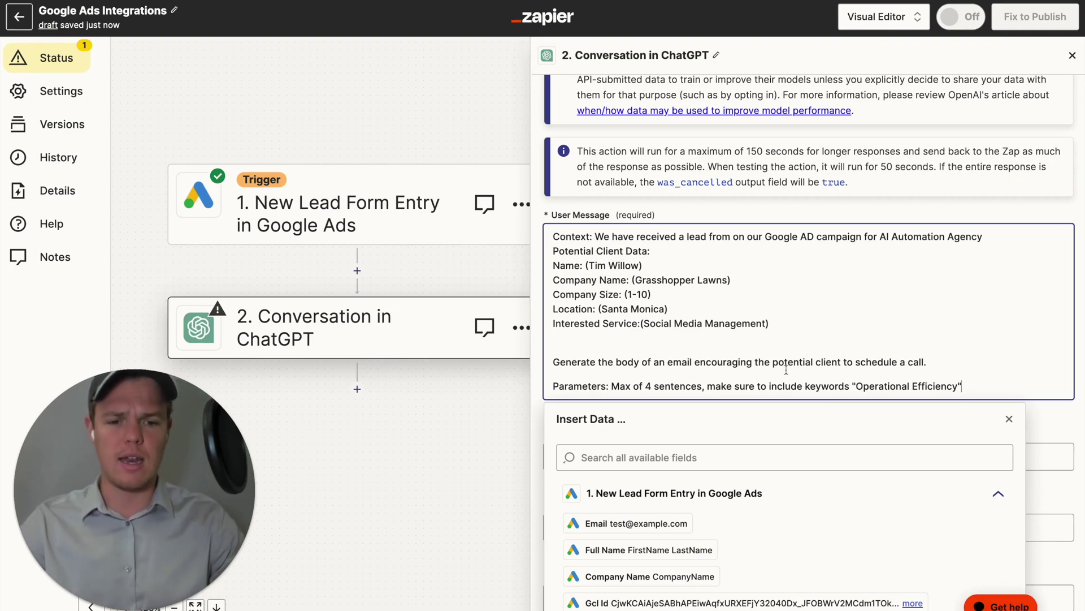
Start a bracketed context note on plans, pricing and timeline in the prompt.
left_click(544, 359)
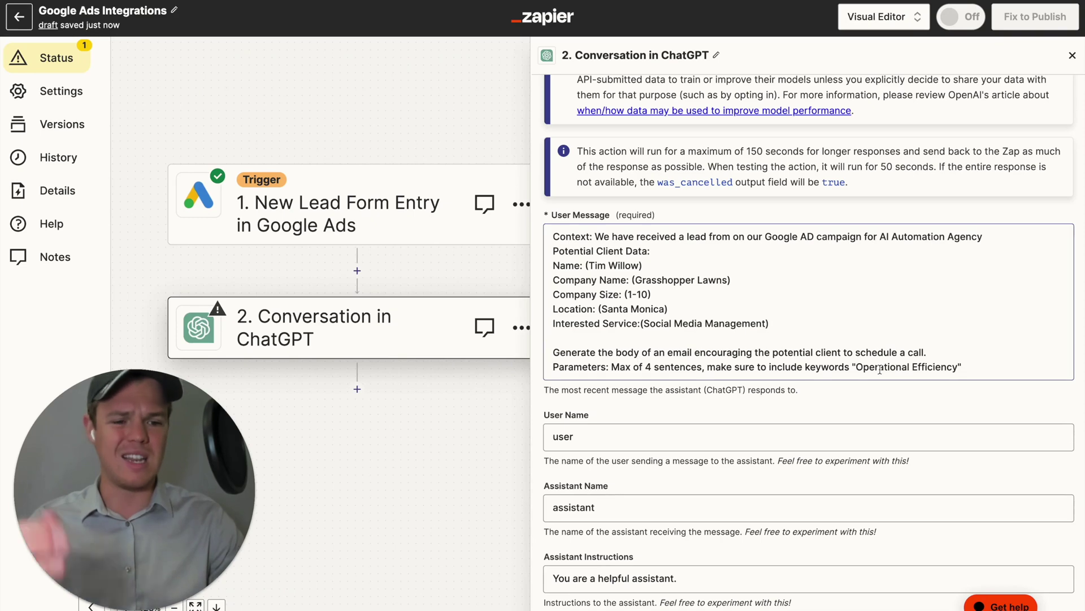
left_click(971, 371)
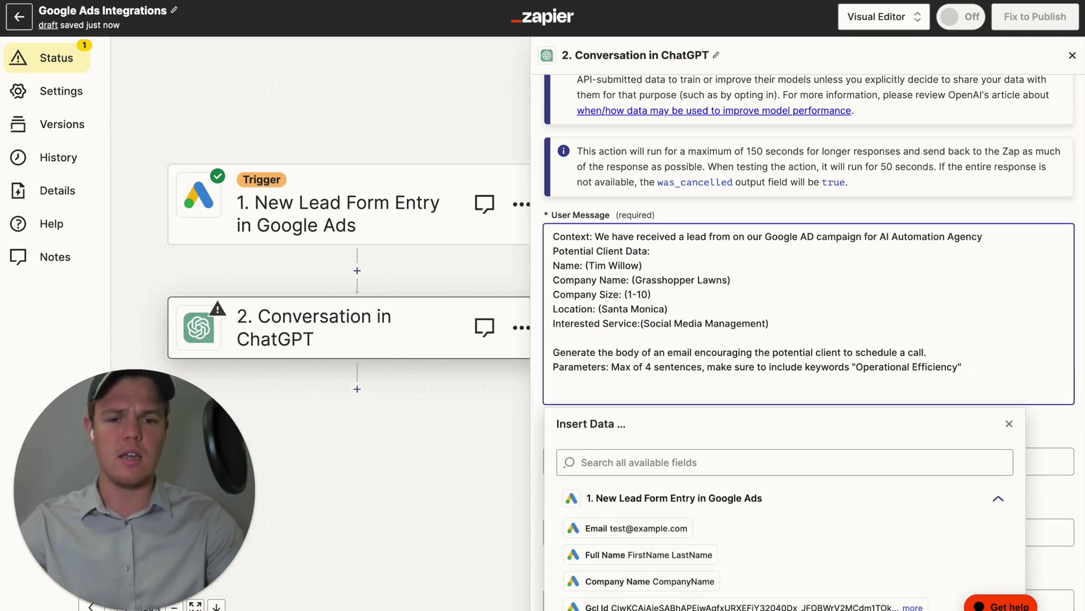
type(", ")
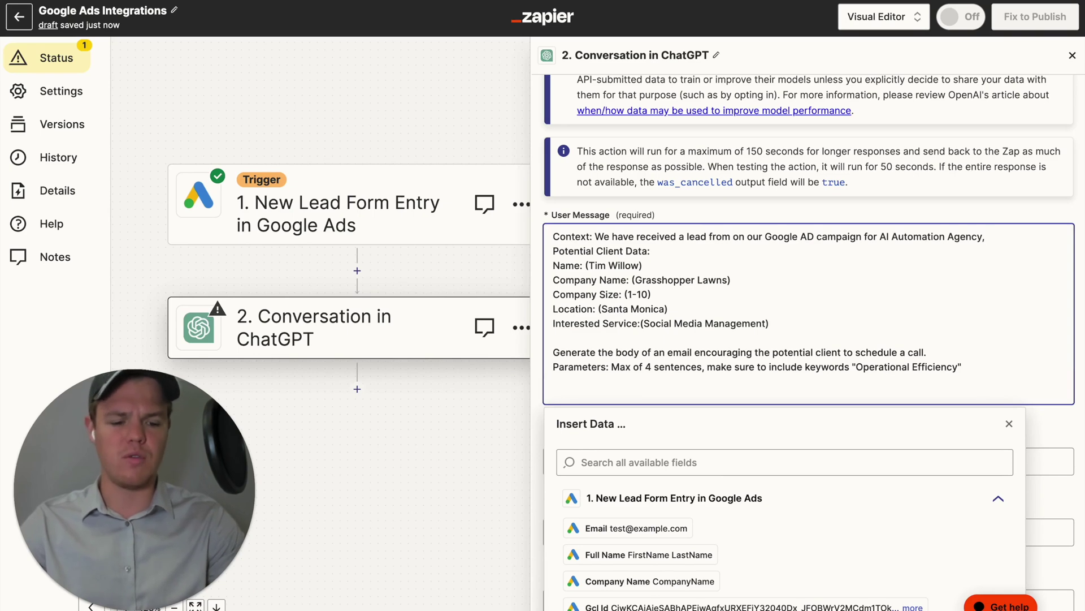
type("[co")
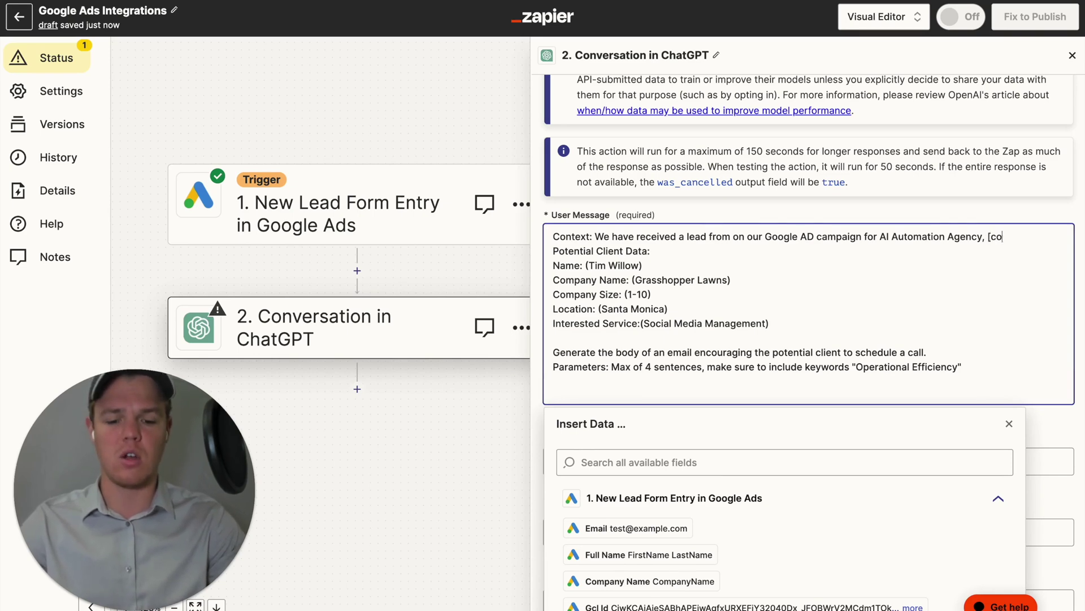
type("ntext om pl")
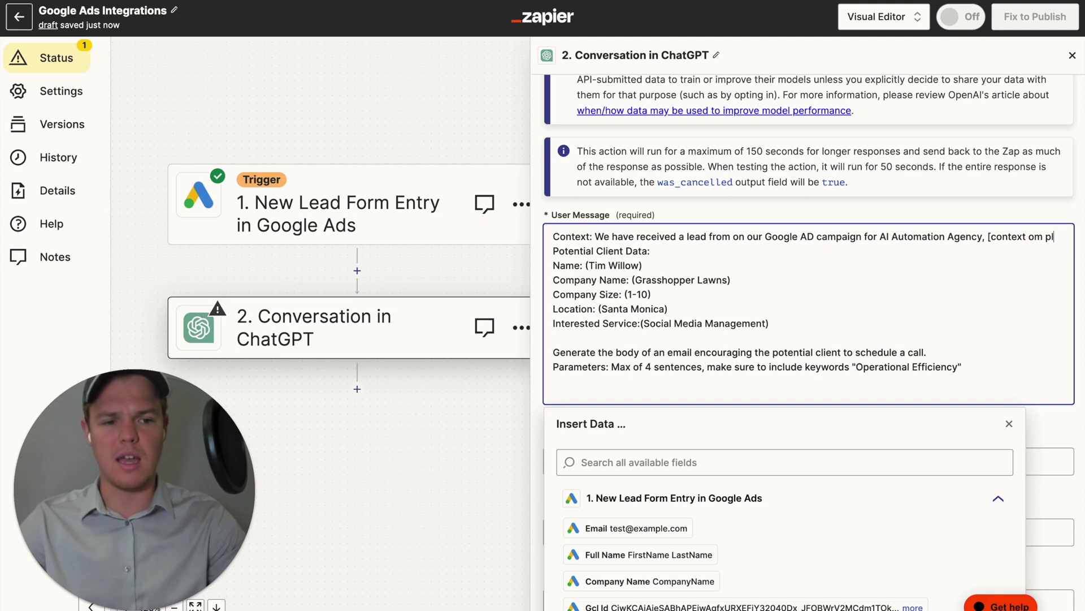
key("BackSpace")
key("BackSpace")
key("BackSpace")
key("BackSpace")
type("n plans ")
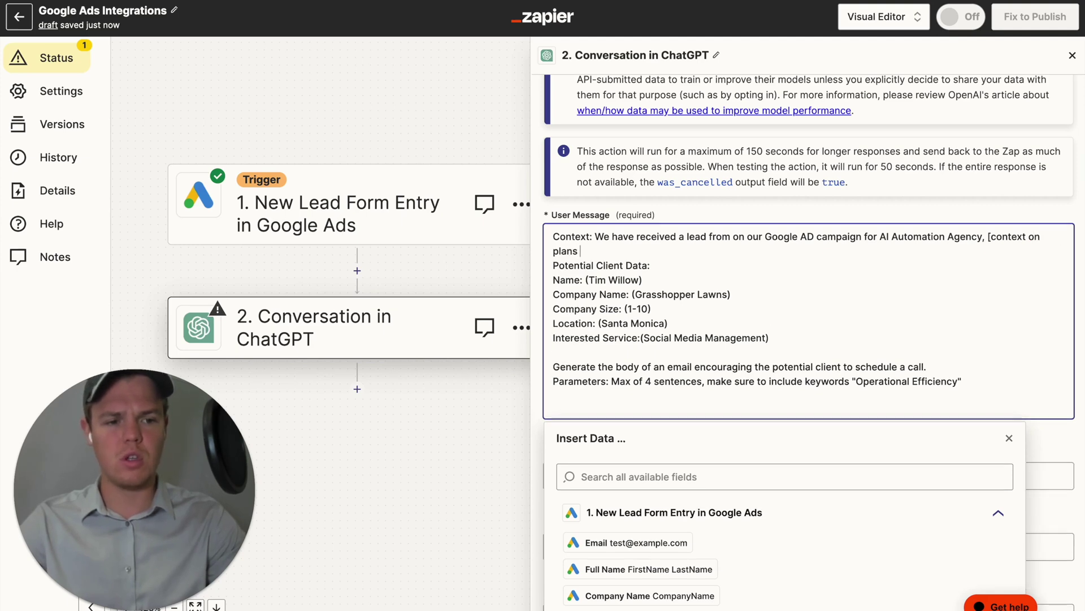
type("you offer, pricing, timline")
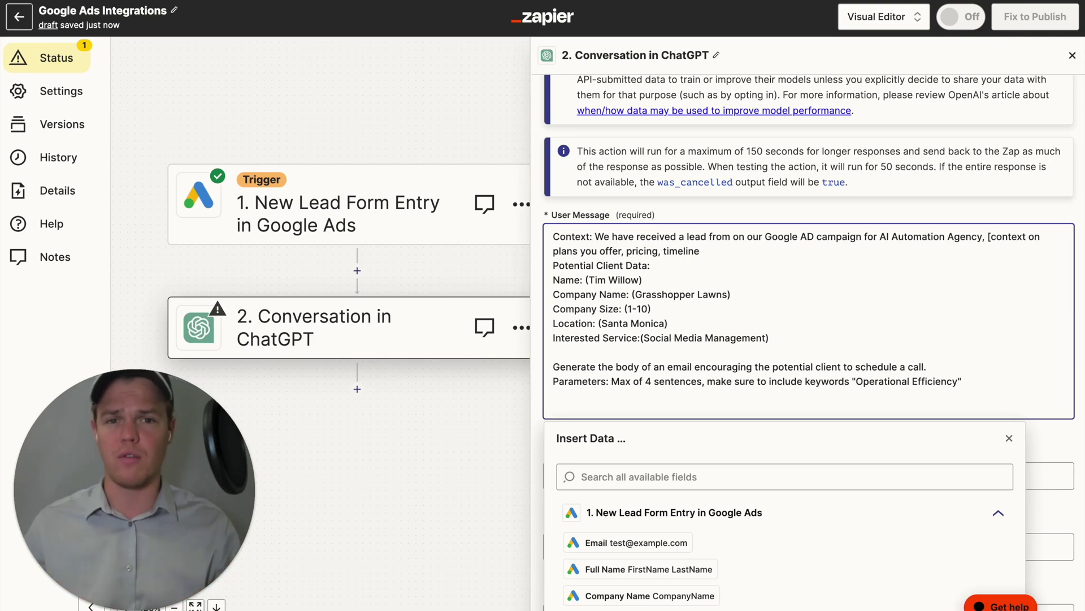
Delete the bracketed plans/pricing/timeline placeholder, the trailing comma and the blank last line.
left_click_drag(731, 247, 987, 231)
key("BackSpace")
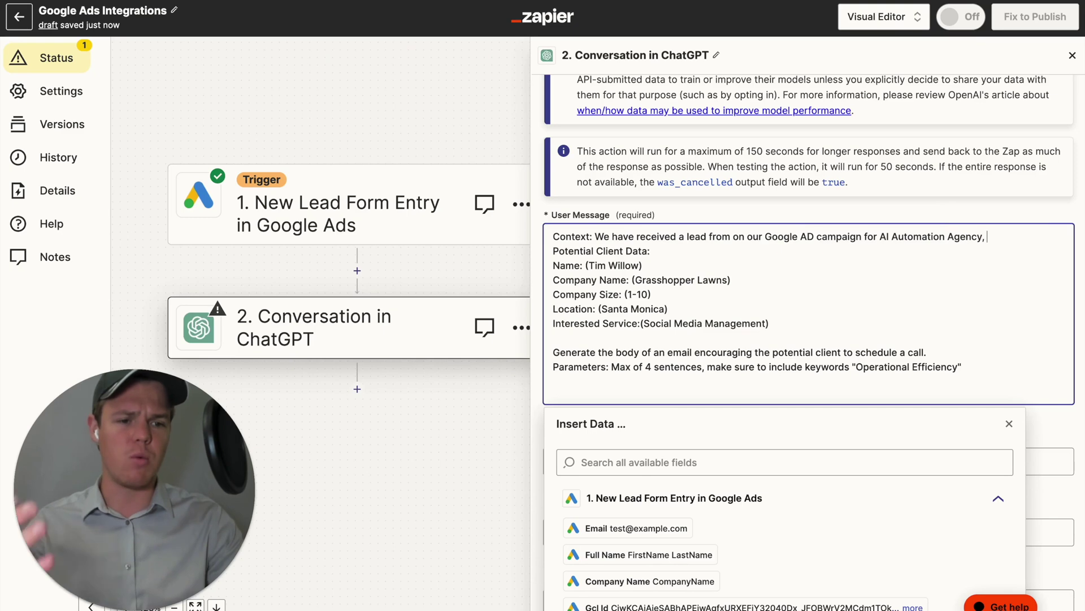
key("BackSpace")
key("BackSpace")
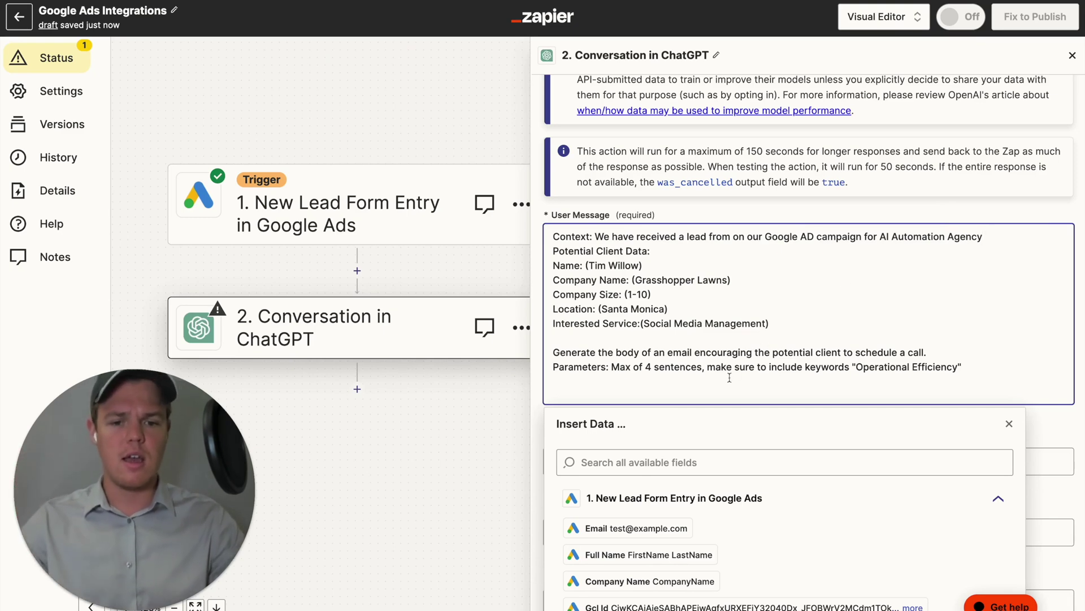
key("BackSpace")
left_click(538, 400)
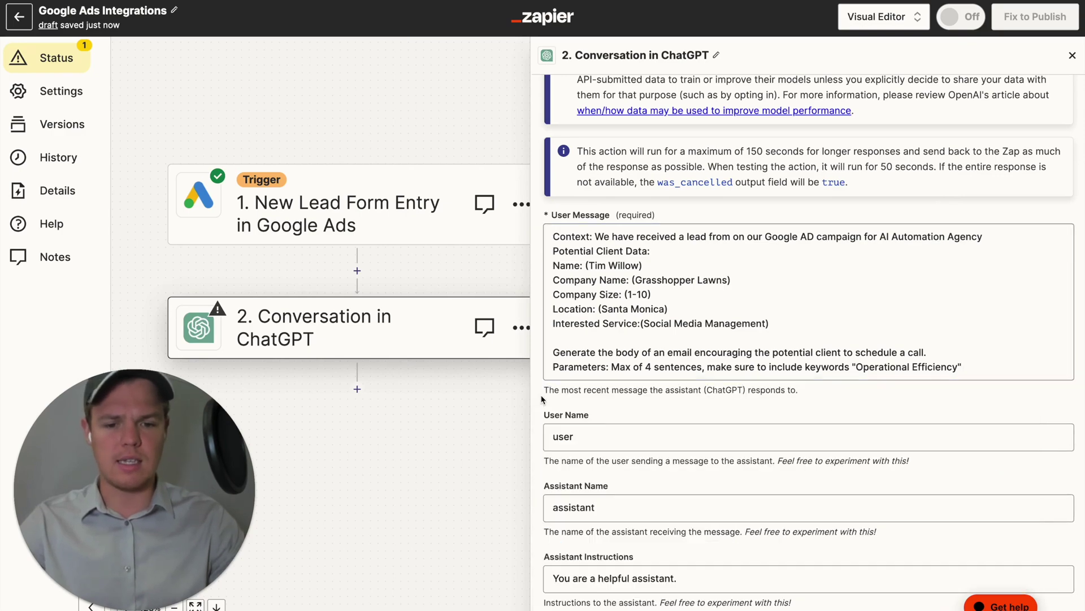
scroll(638, 413, "down", 7)
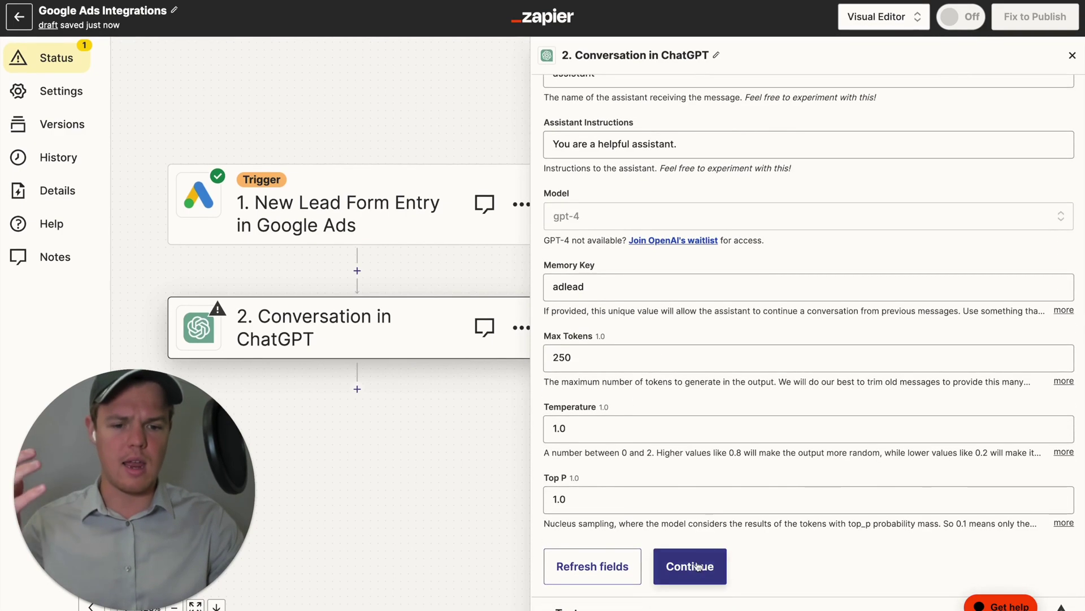
Test the ChatGPT step and confirm the returned email mentions operational efficiency.
left_click(690, 565)
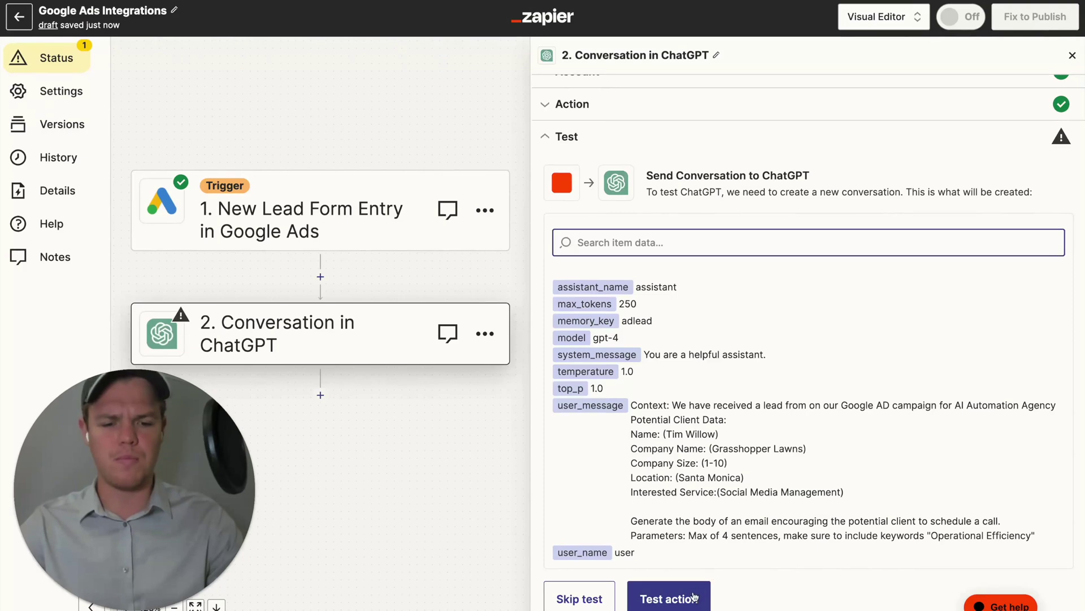
left_click(693, 598)
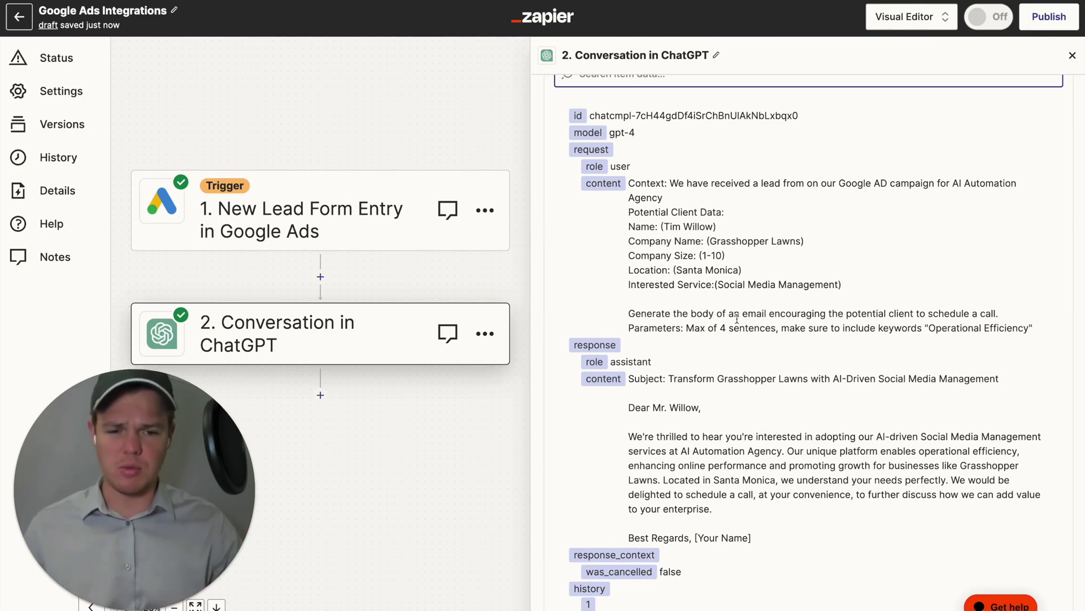
scroll(737, 318, "down", 2)
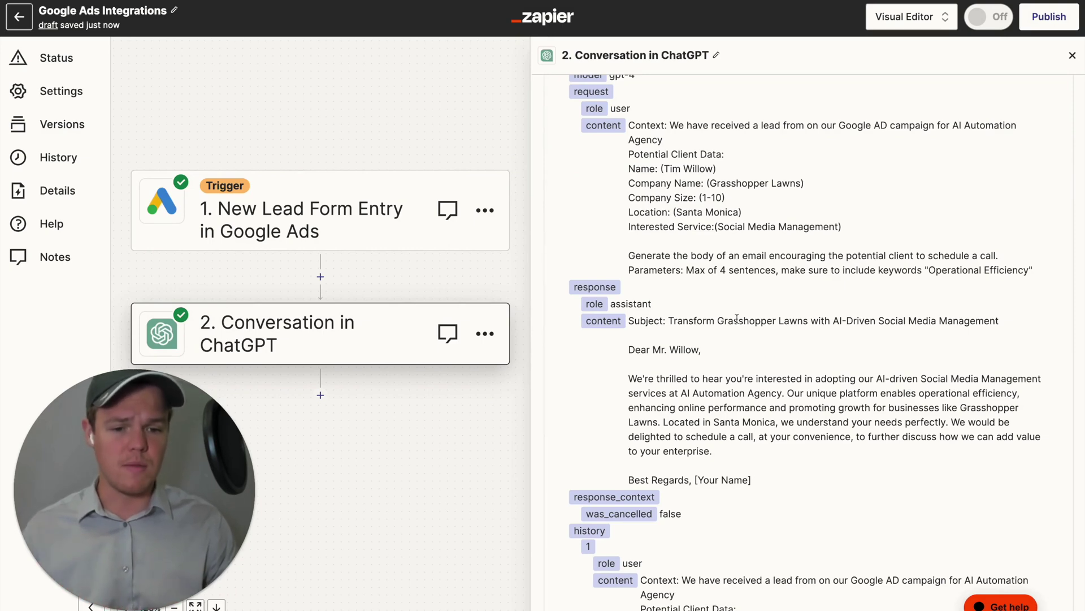
left_click_drag(919, 394, 1016, 390)
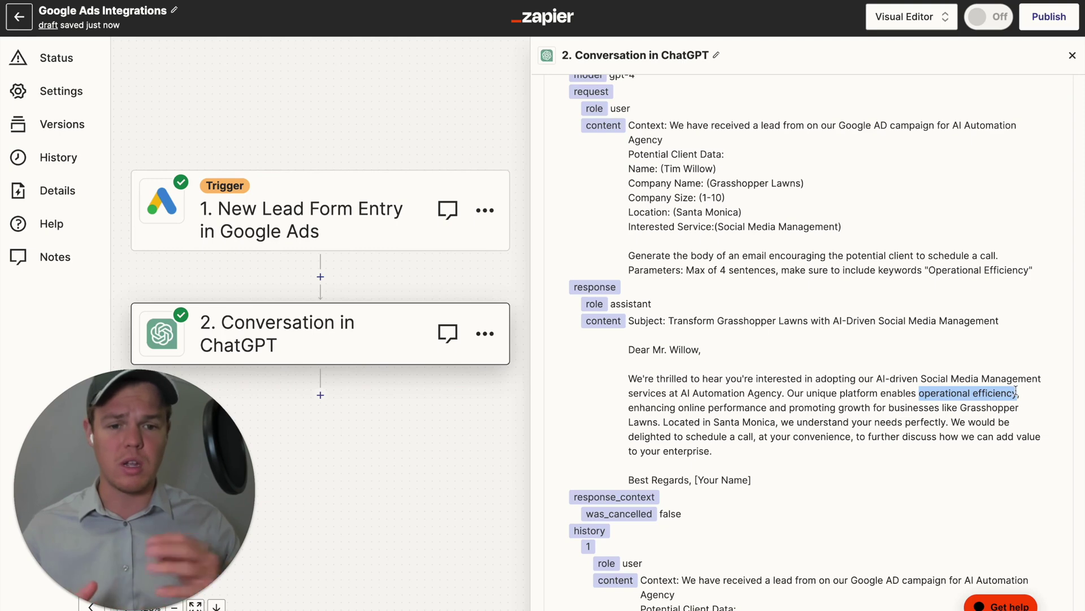
scroll(955, 307, "up", 6)
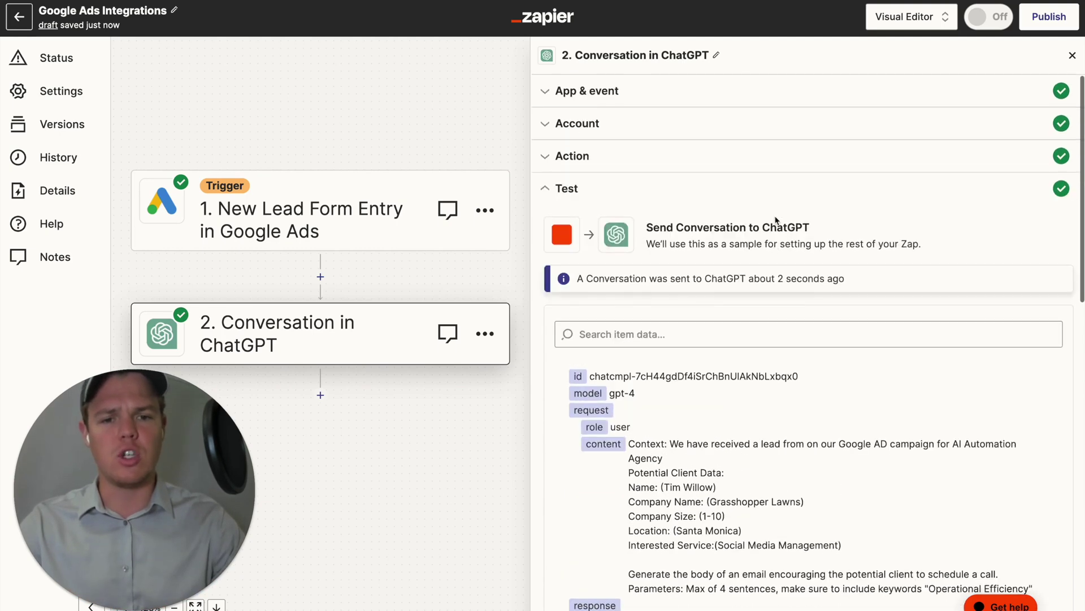
Name the agency 'Webcafe AI' and request just the body, no text before or after.
left_click(642, 159)
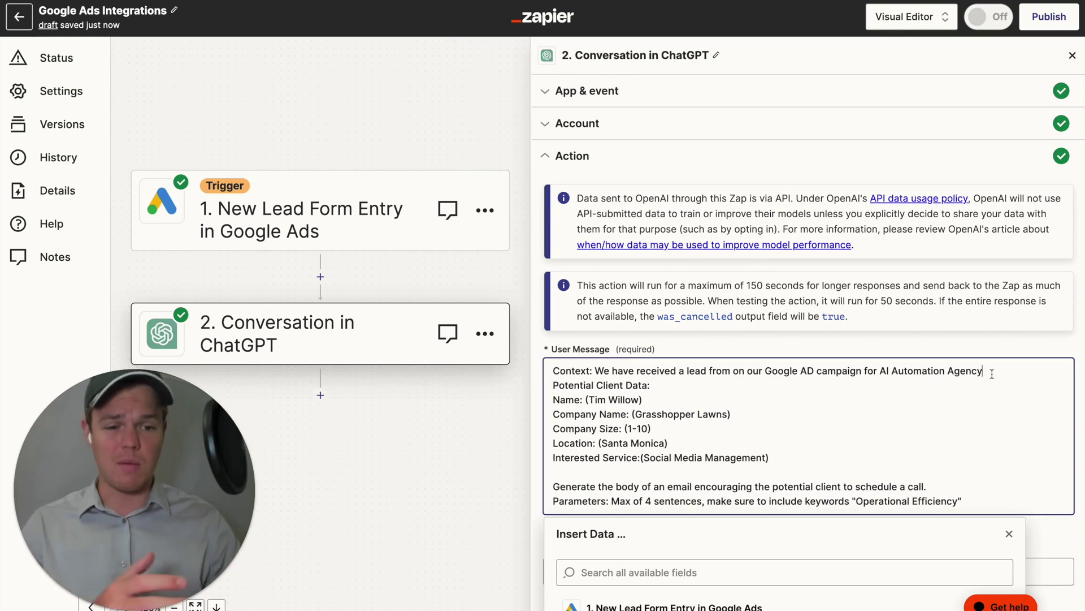
type(", called")
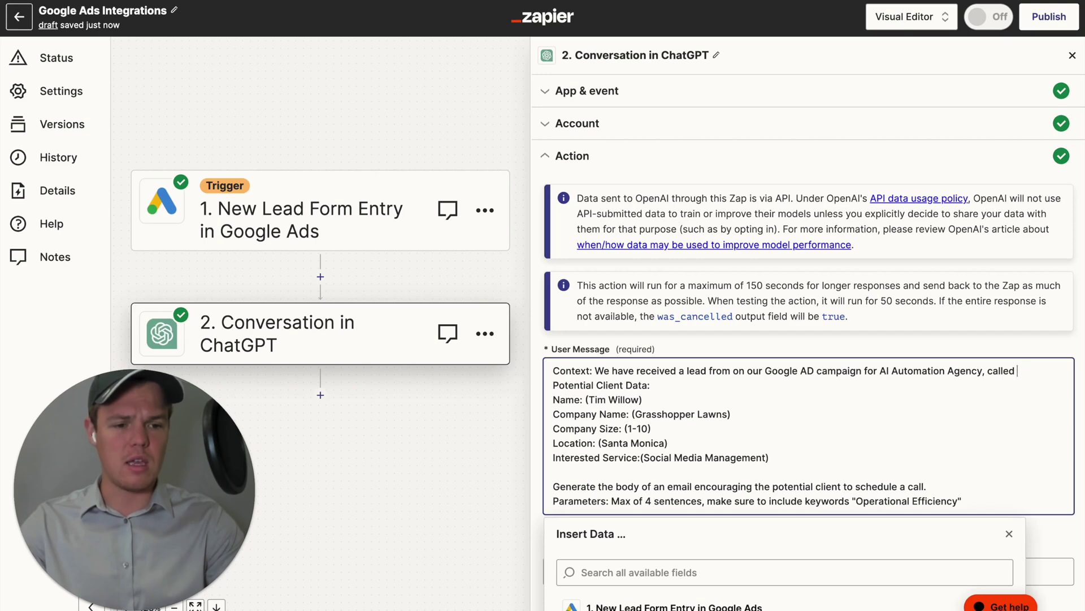
type(" Webcafe AI")
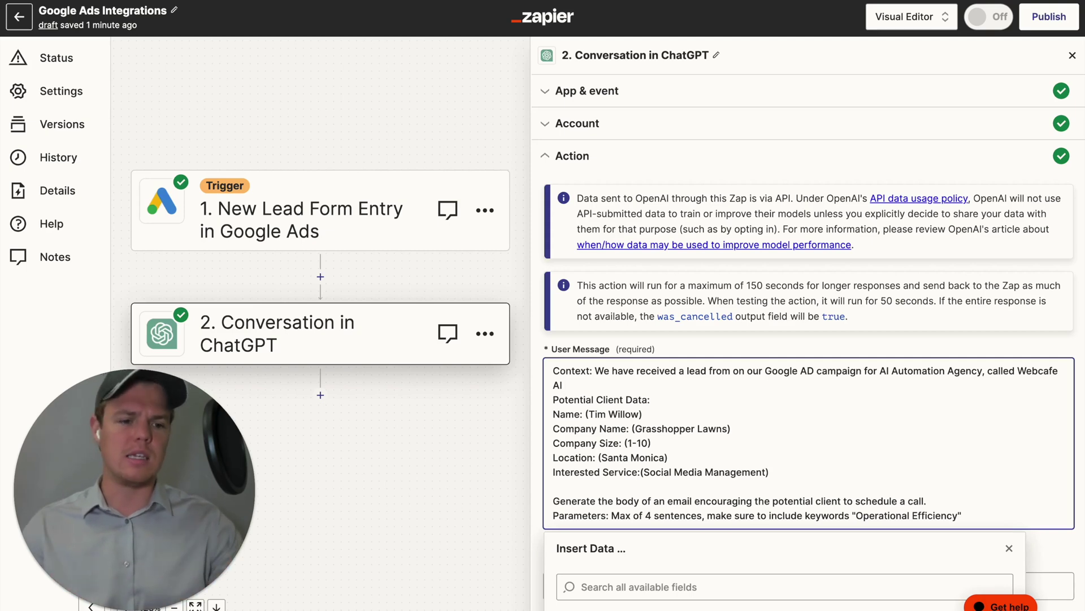
scroll(957, 392, "down", 1)
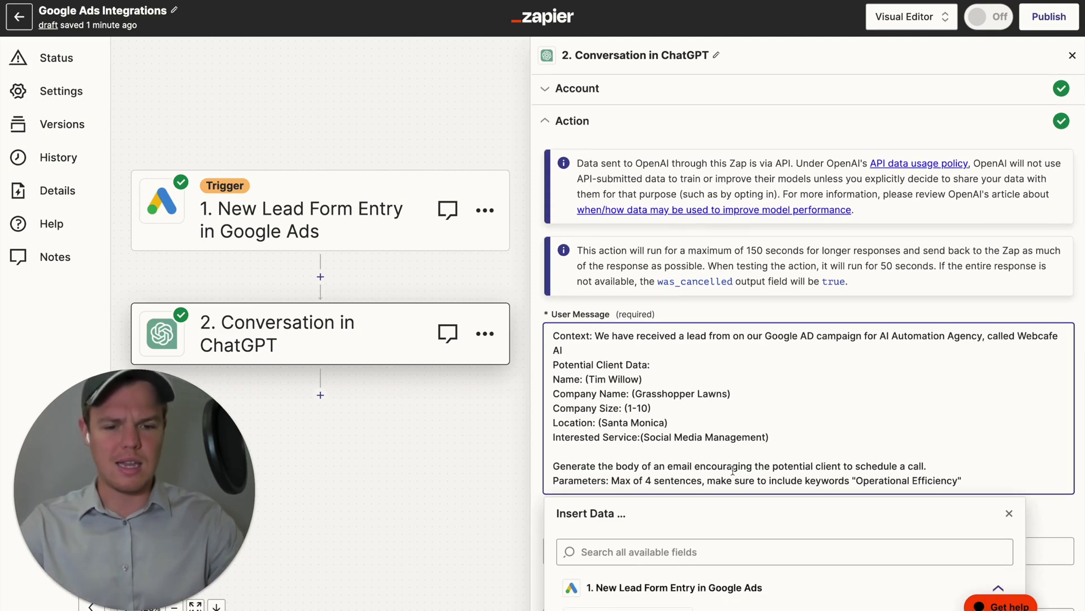
left_click(975, 479)
type(", genera")
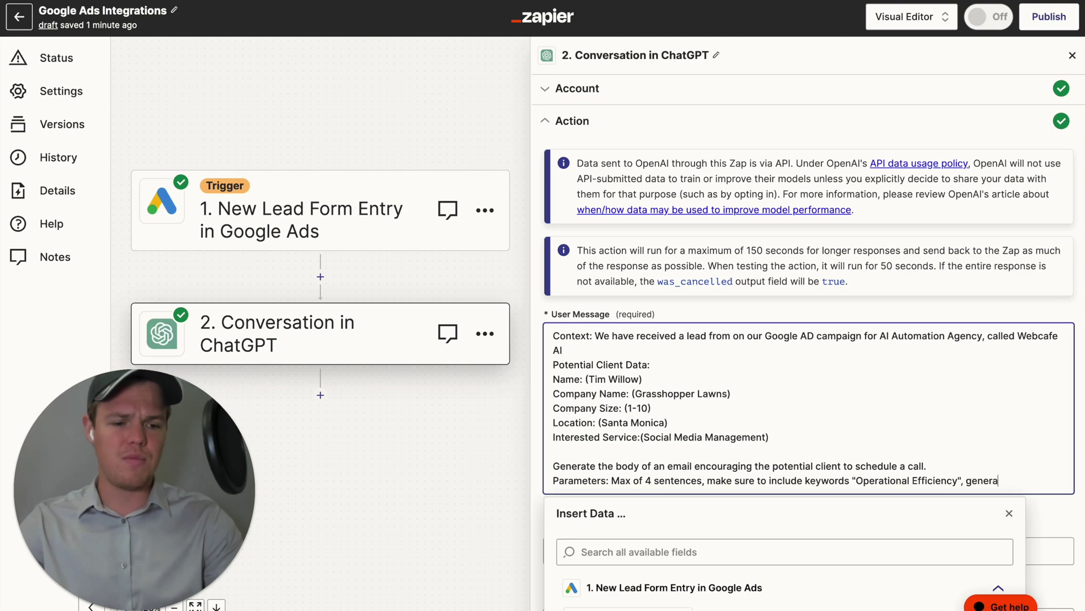
type("te just the body")
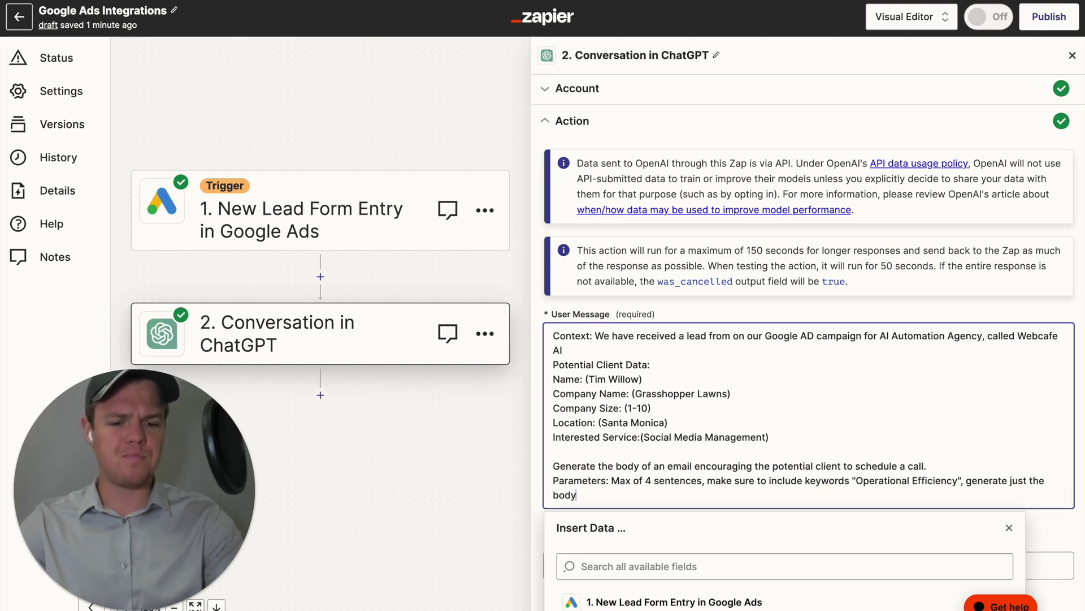
type(", no text befor")
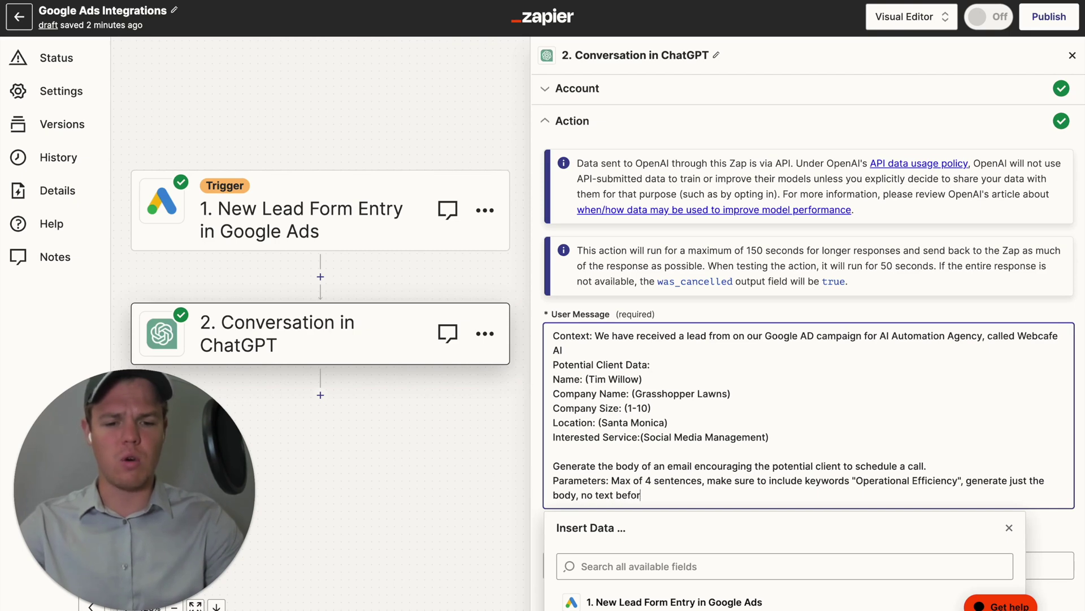
type("e or after")
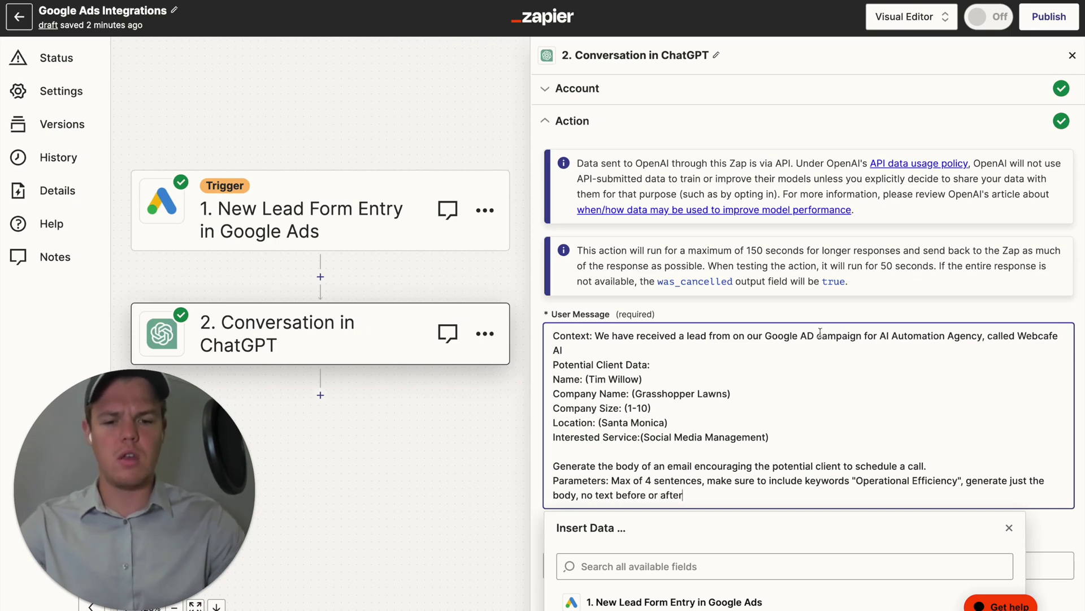
left_click(708, 305)
scroll(709, 305, "down", 6)
Change the Memory Key to adlead1.
scroll(709, 305, "down", 2)
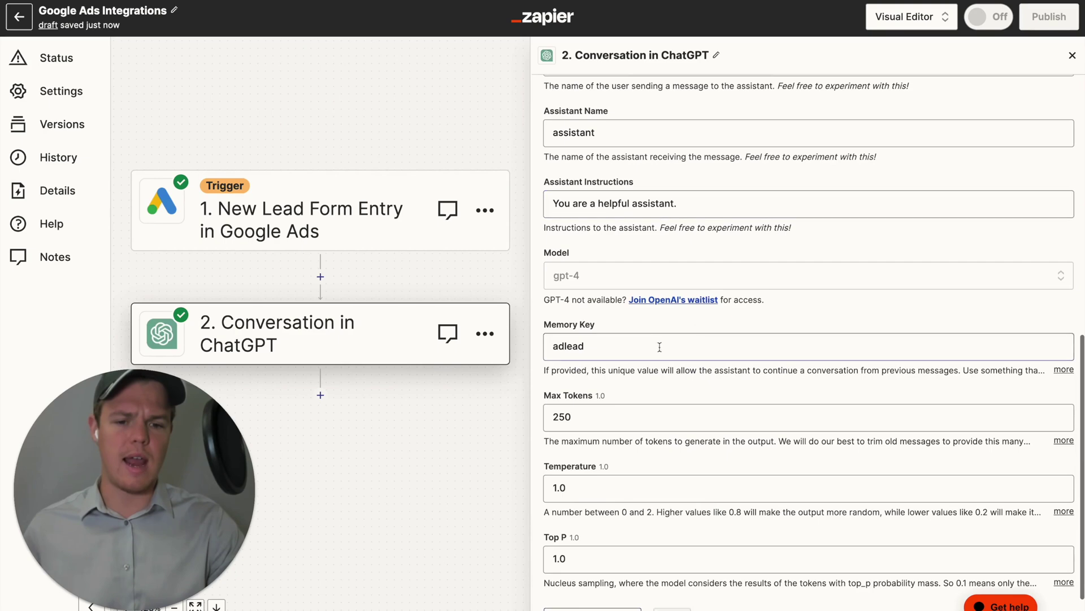
left_click(672, 327)
type("1")
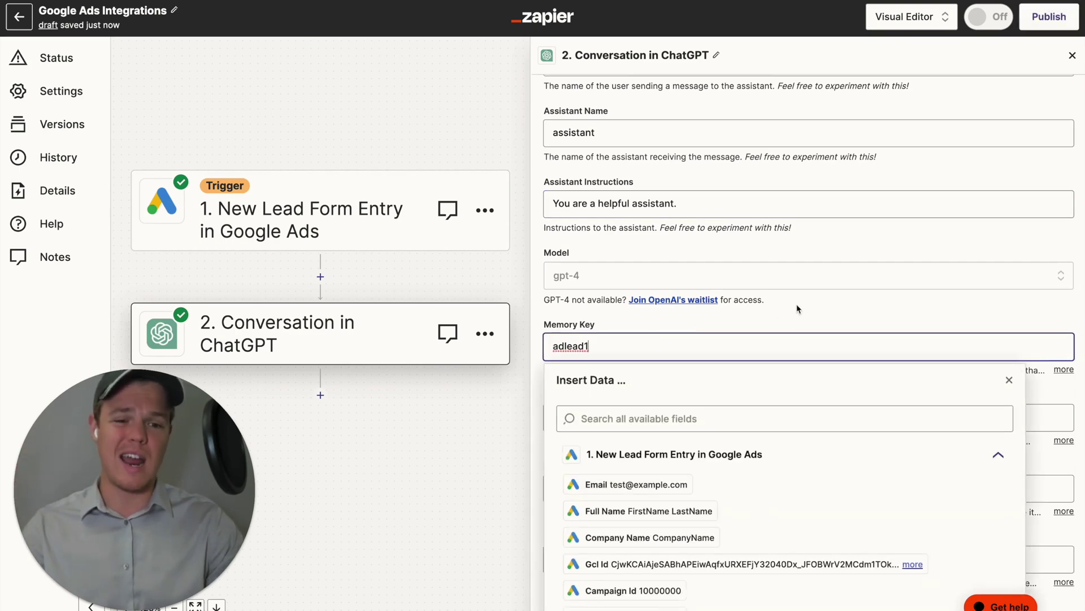
left_click(799, 310)
Retest the ChatGPT step and review the body-only email it returns.
scroll(799, 309, "down", 1)
scroll(799, 310, "down", 1)
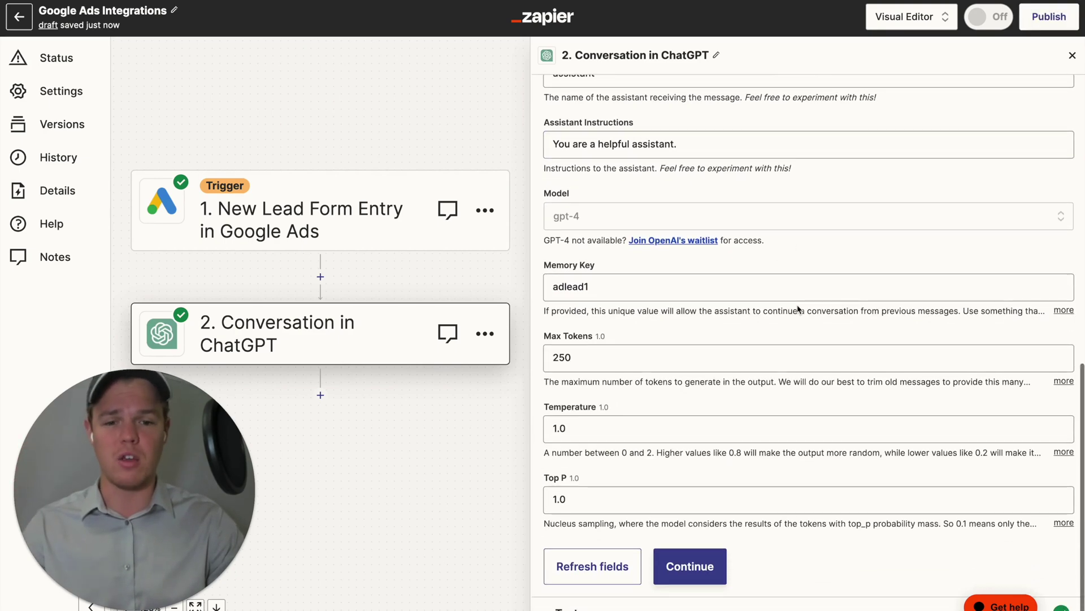
left_click(690, 566)
scroll(700, 381, "down", 15)
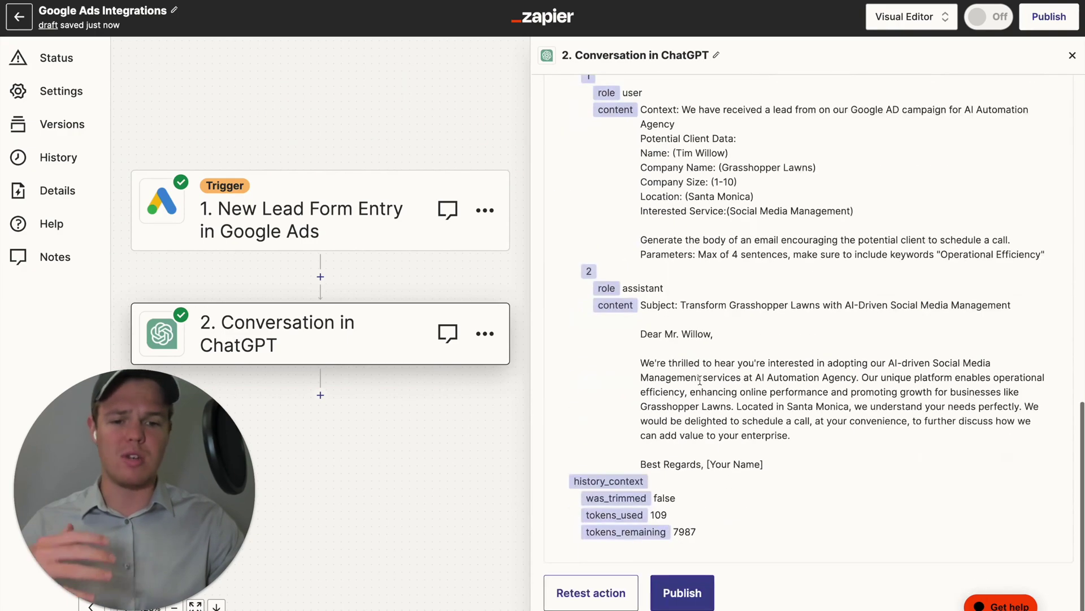
scroll(764, 312, "up", 3)
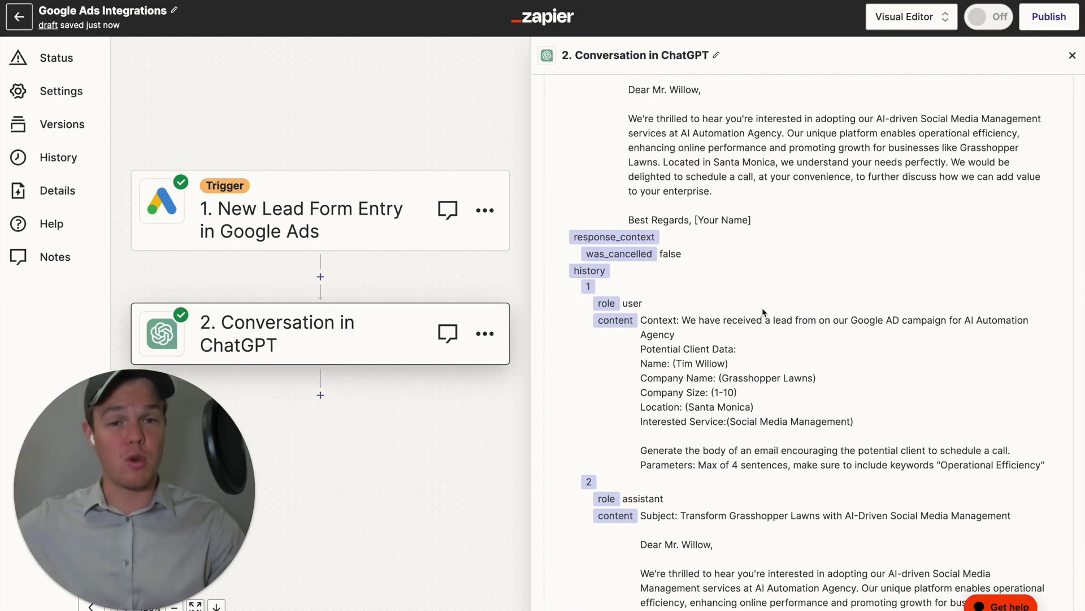
scroll(763, 312, "up", 3)
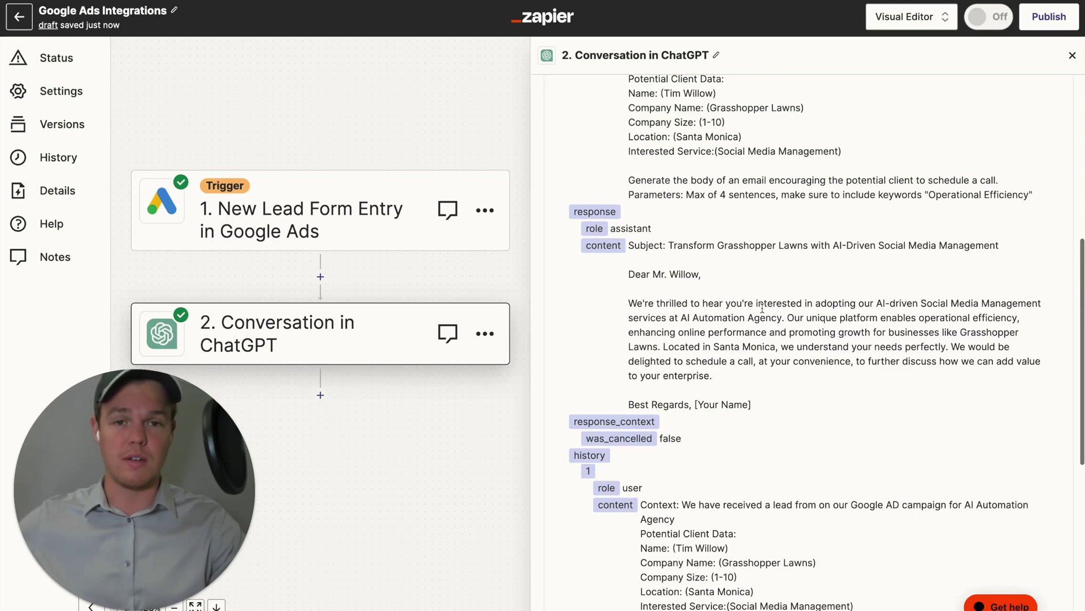
scroll(762, 308, "down", 7)
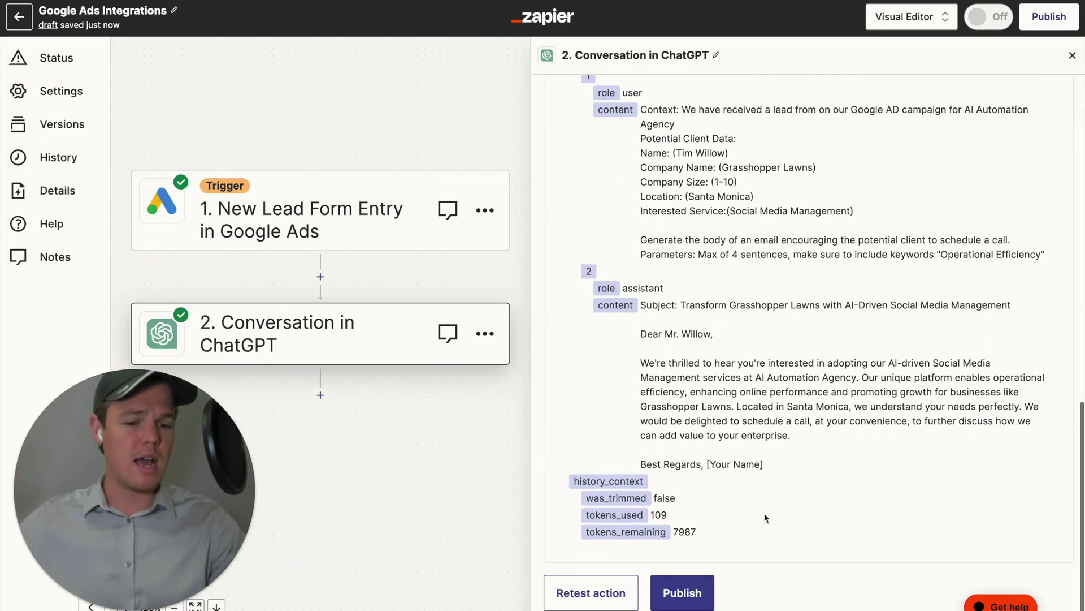
left_click(591, 593)
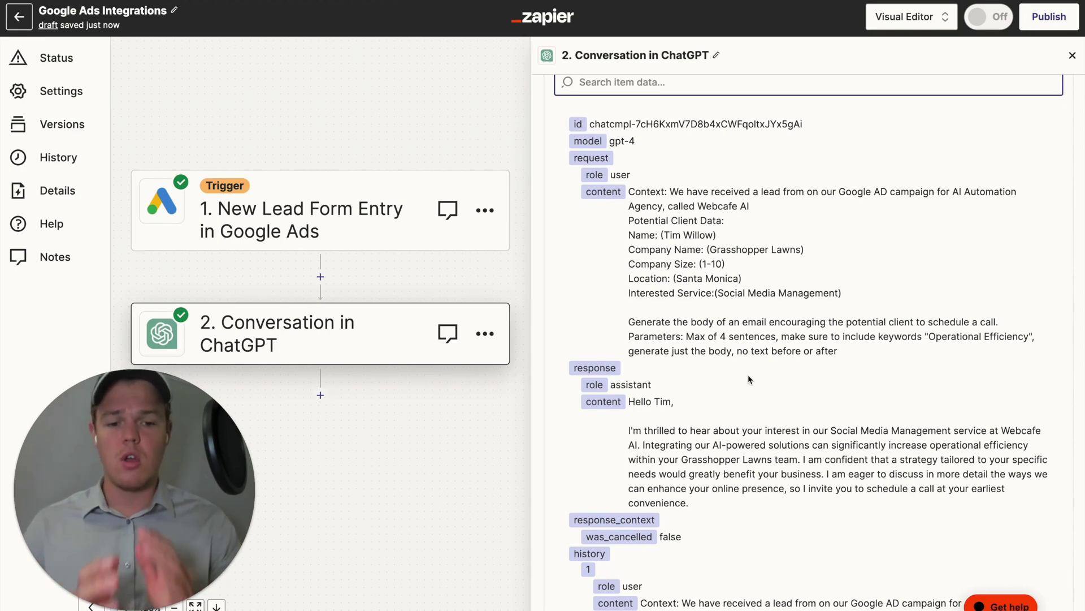
left_click_drag(396, 336, 427, 411)
Duplicate the ChatGPT step as a third step.
left_click(1073, 55)
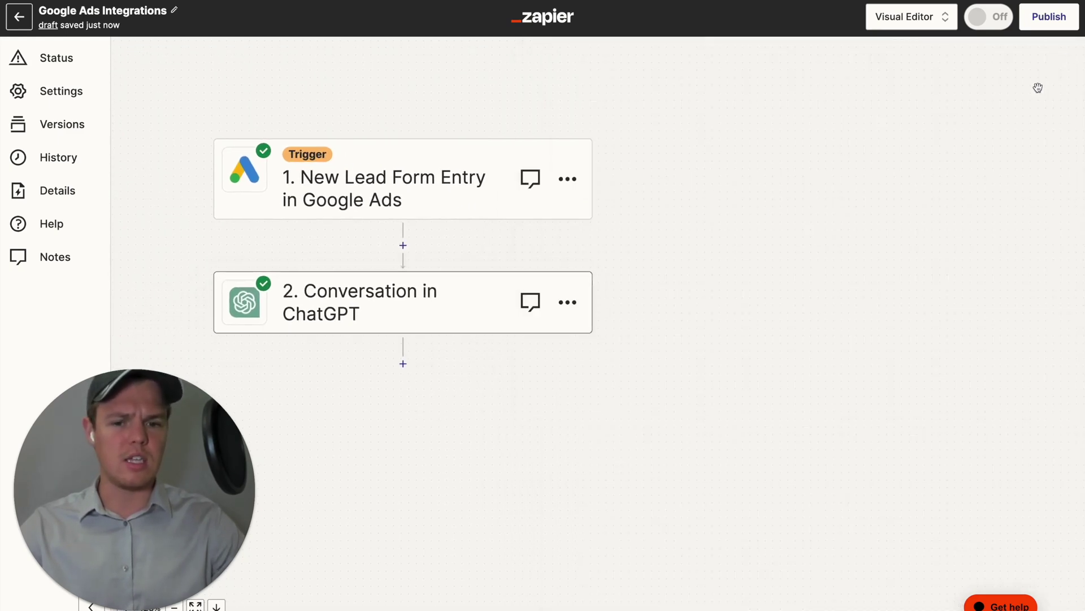
left_click(567, 302)
left_click(630, 317)
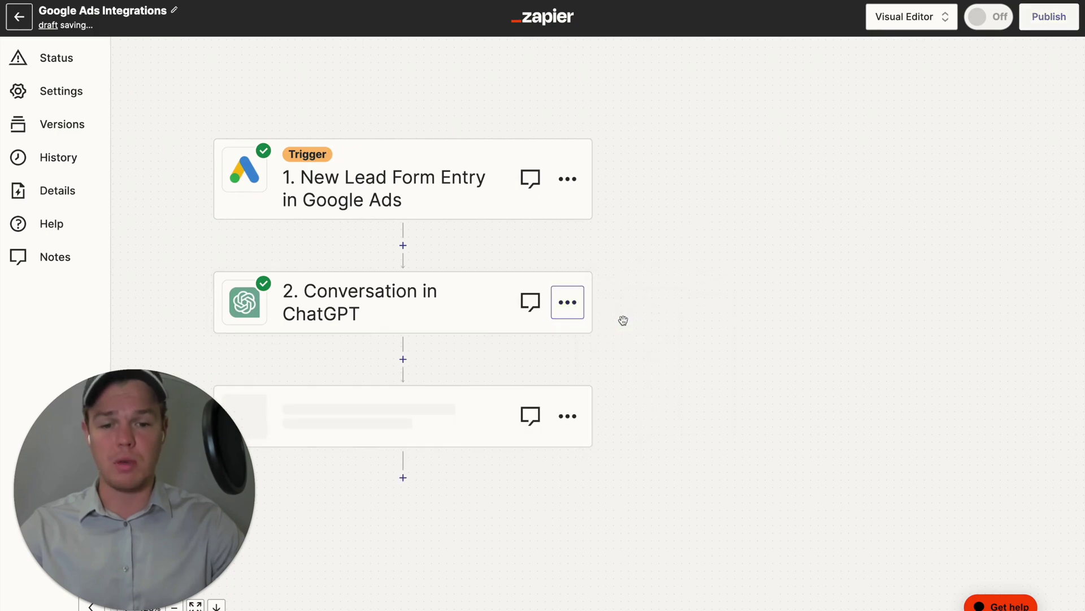
left_click_drag(669, 354, 773, 310)
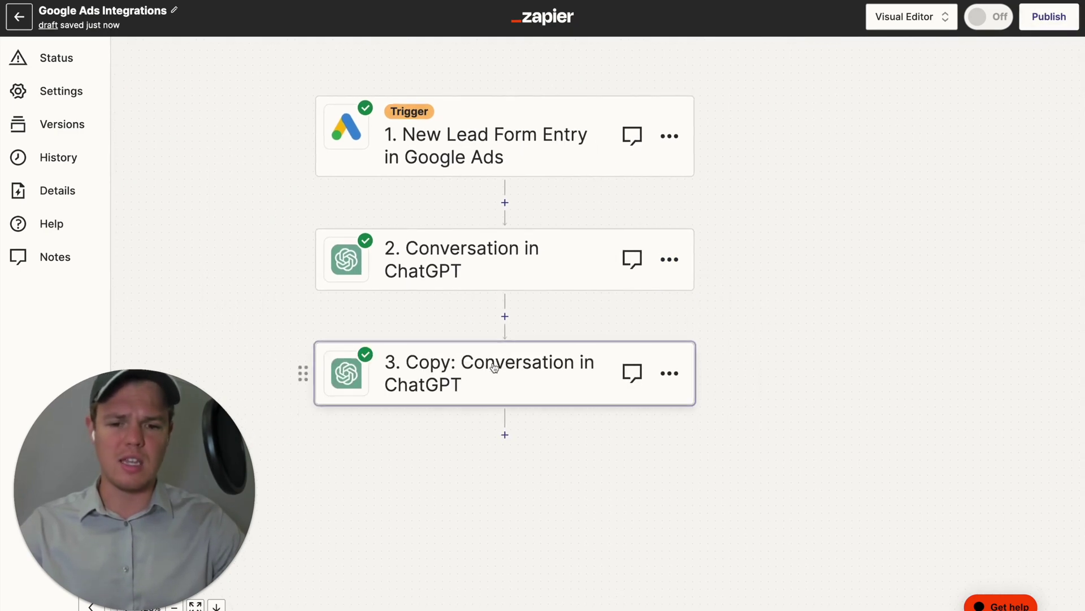
Clear the entire User Message prompt of the copied step.
left_click(508, 355)
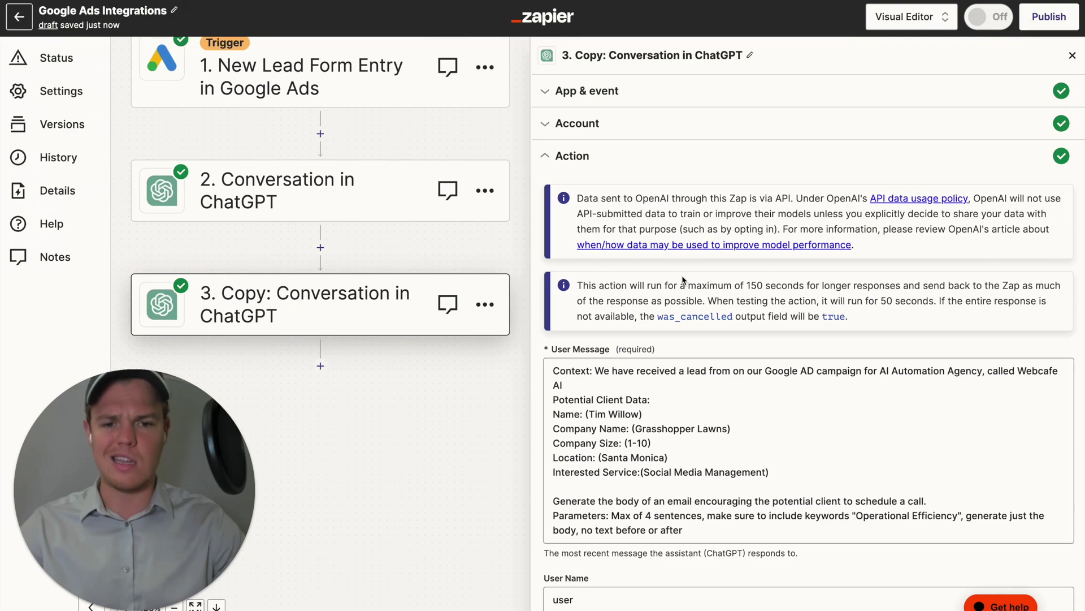
scroll(672, 238, "down", 3)
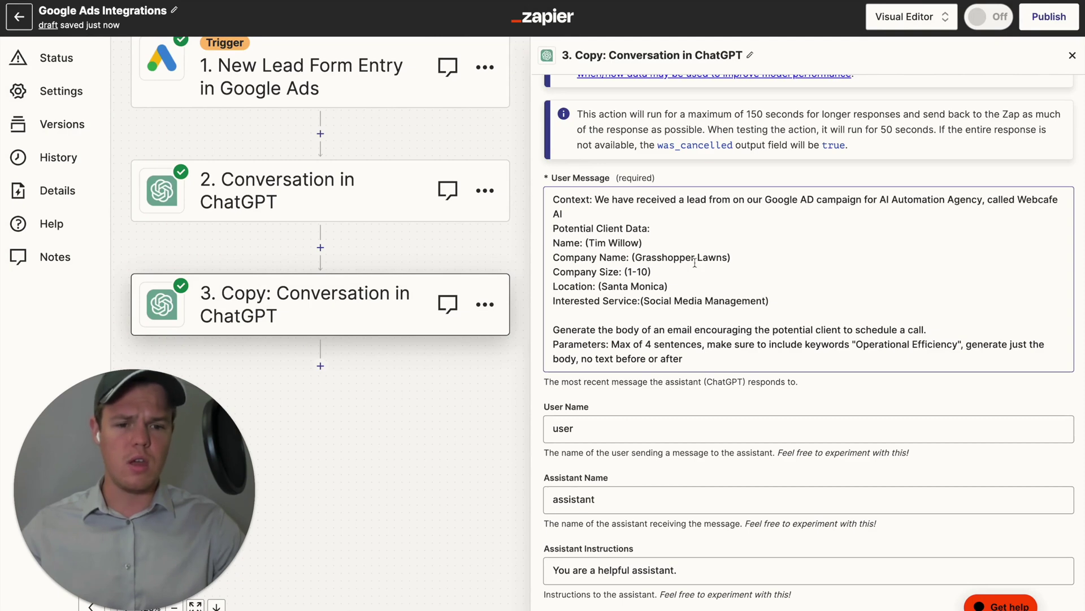
left_click(763, 311)
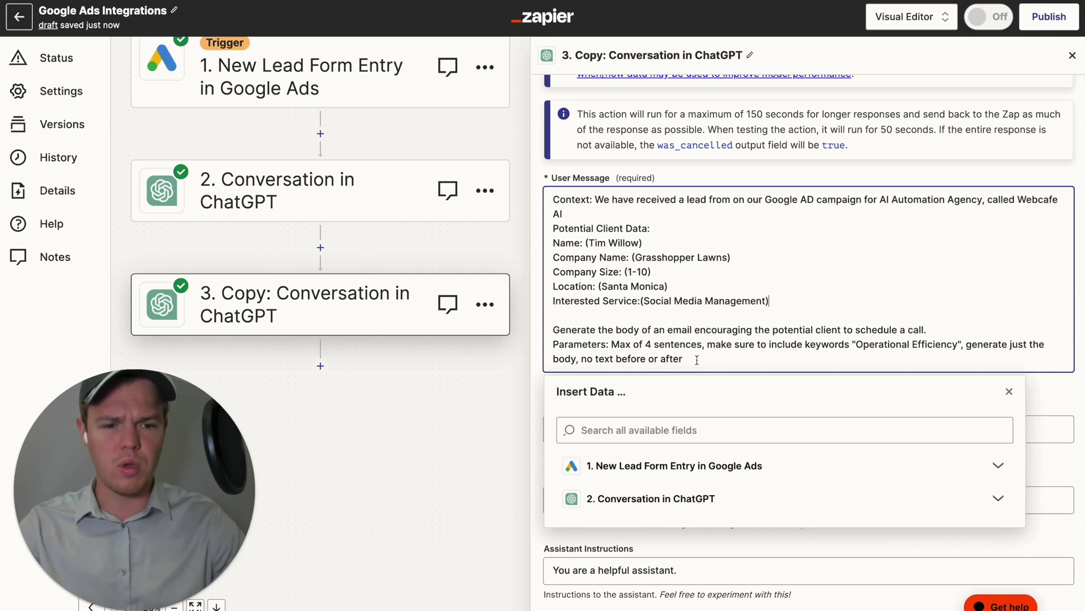
key("ctrl+a")
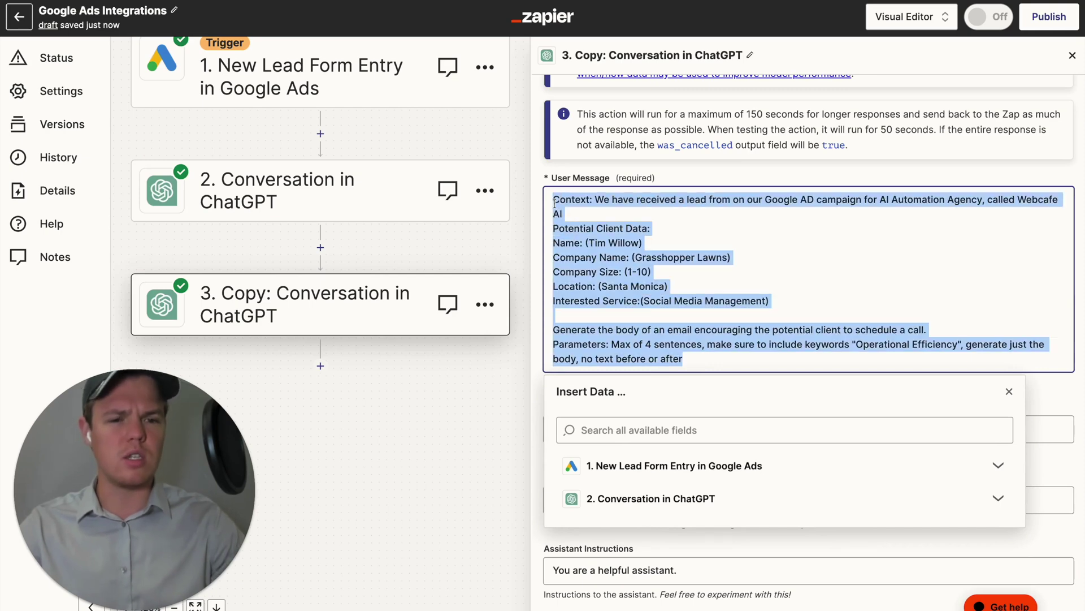
key("BackSpace")
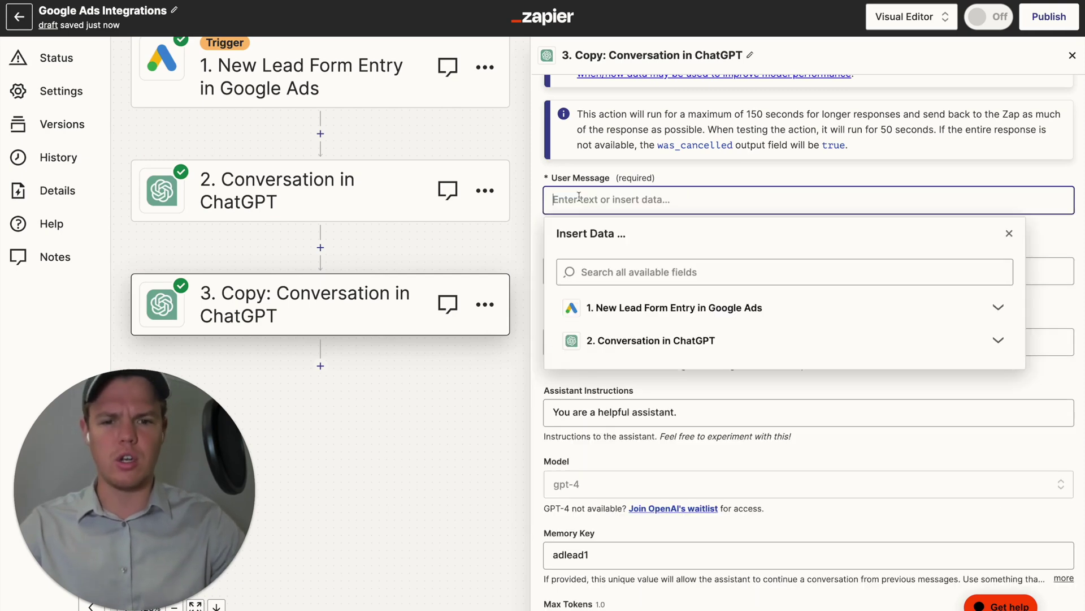
Append 2 to the copied step's memory key.
left_click(540, 190)
scroll(614, 339, "down", 4)
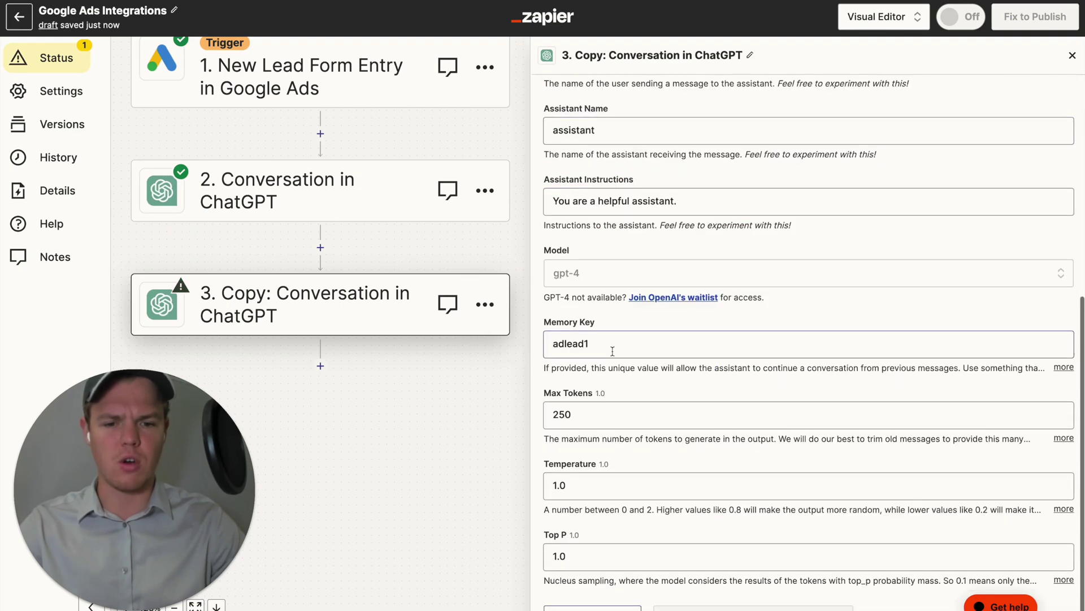
left_click(613, 346)
type("2")
scroll(613, 347, "up", 4)
Write a prompt generating a subject line based off step 2's Assistant Response Message email body.
left_click(614, 210)
type("Based of")
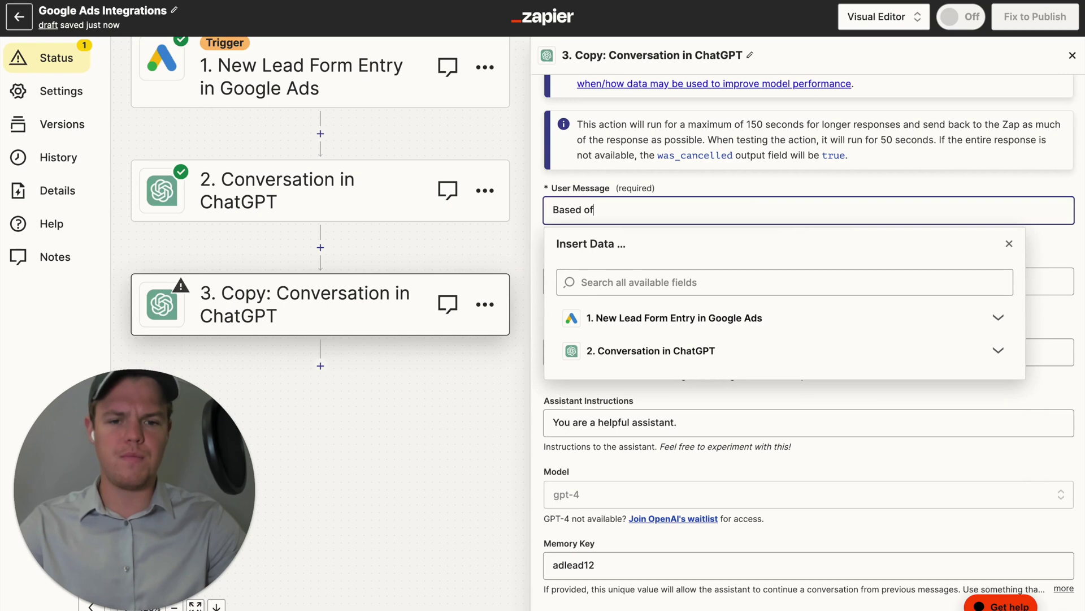
type("f the body of this")
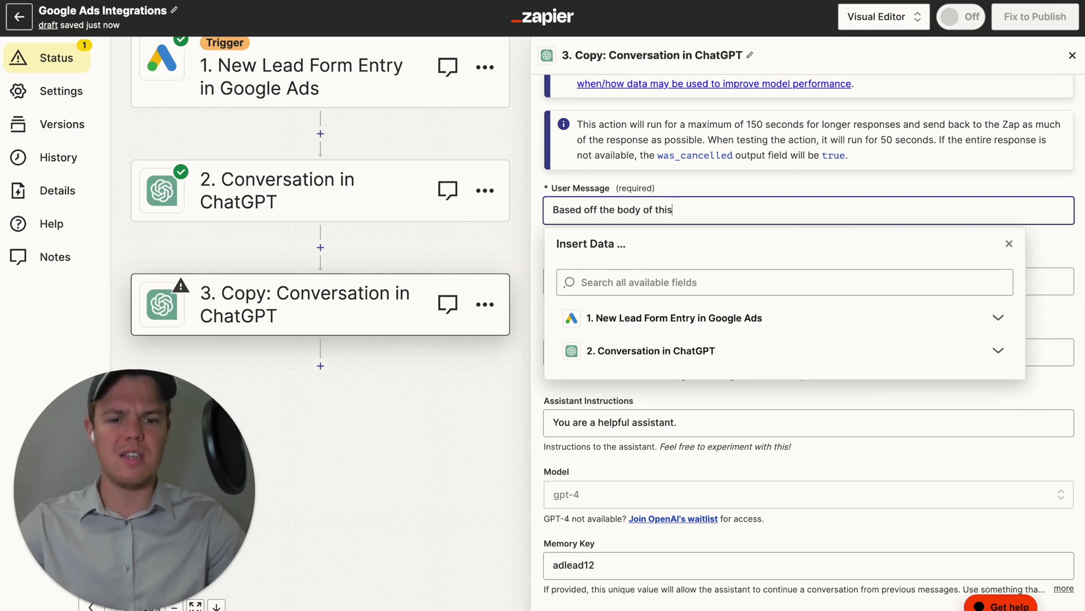
type(" email: (")
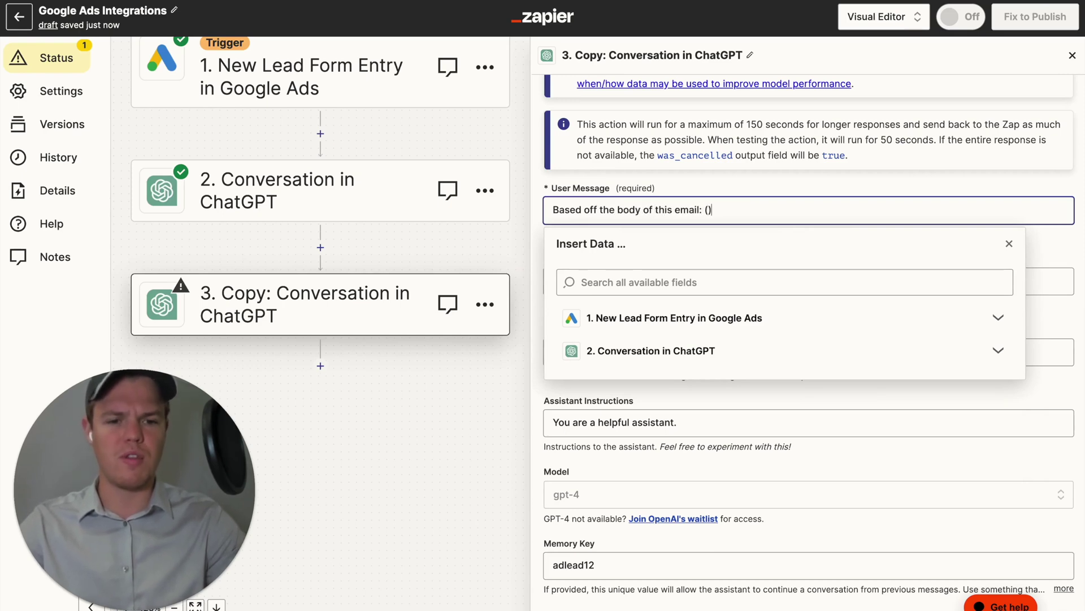
left_click(694, 346)
scroll(735, 446, "down", 5)
left_click(746, 491)
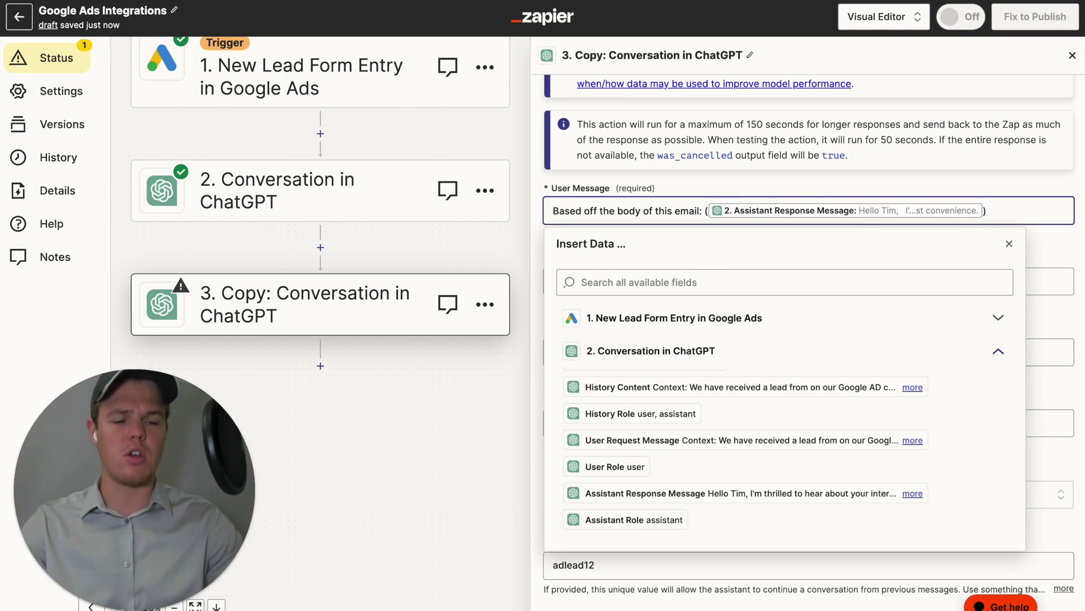
key("Return")
key("Return")
key("Return")
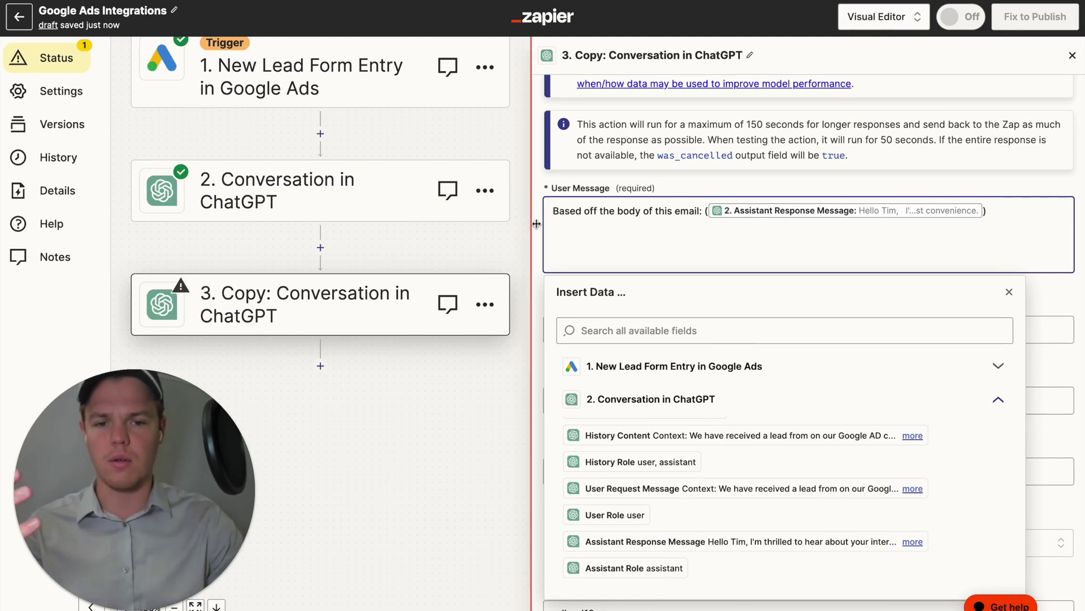
key("BackSpace")
type("Gen")
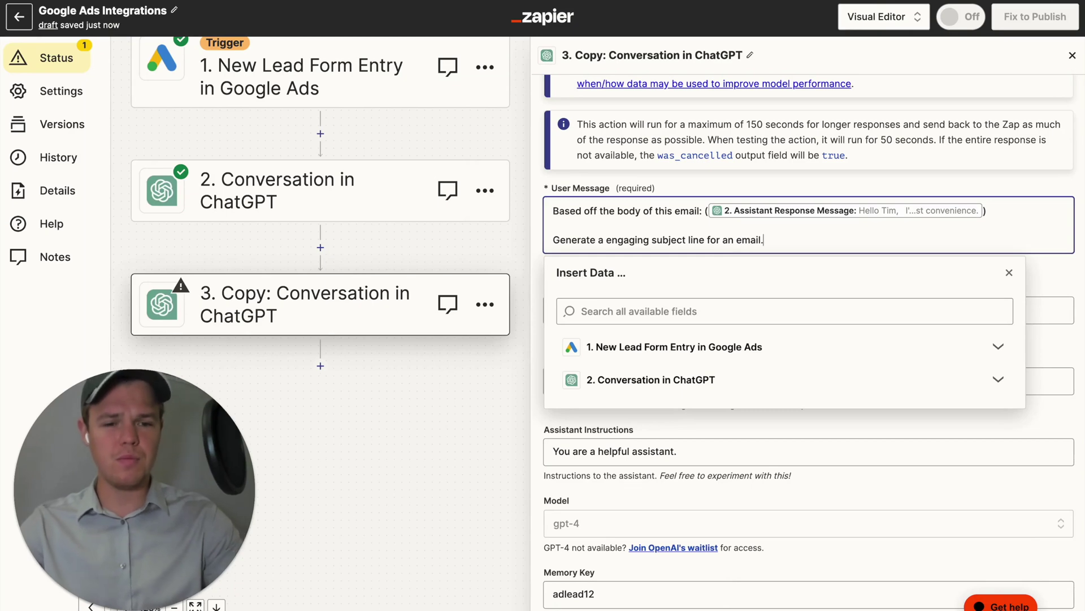
type(".")
key("Return")
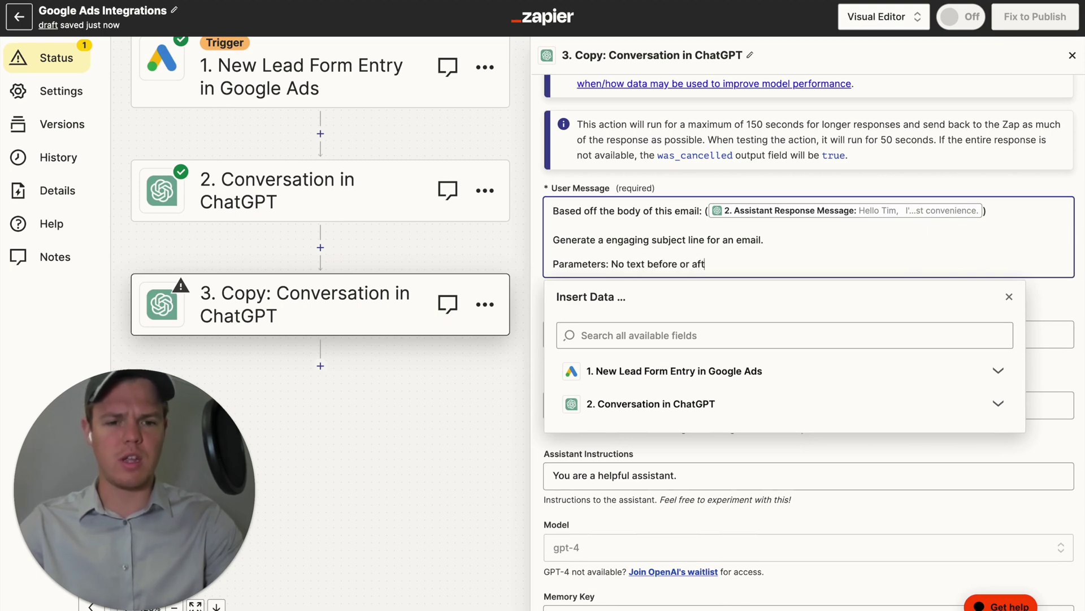
left_click(540, 268)
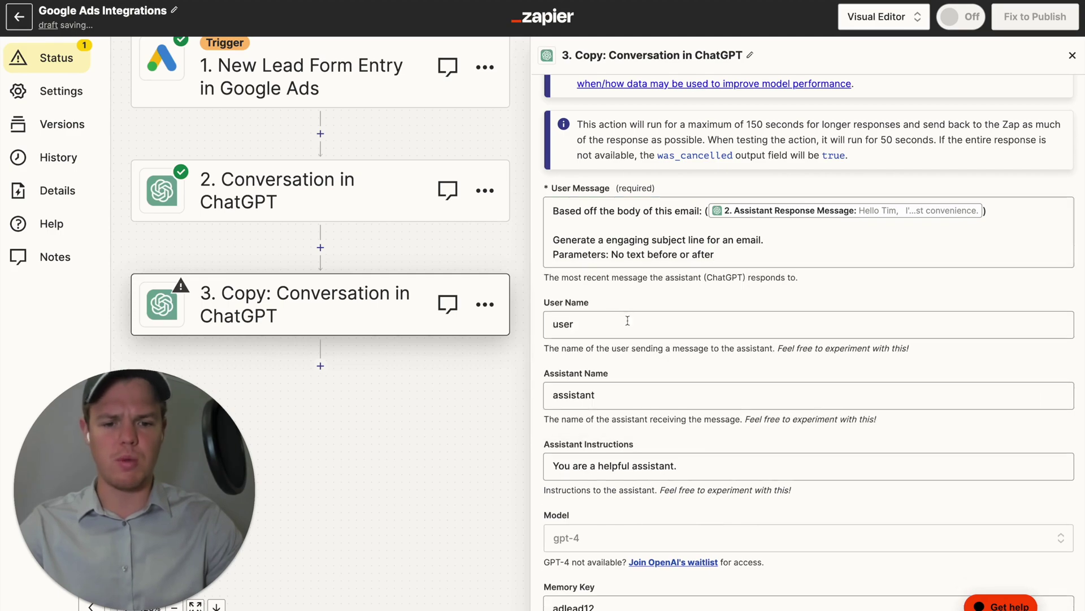
scroll(634, 339, "down", 6)
Test the step and review the returned subject line about Webcafe AI's Social Media Management.
left_click(689, 565)
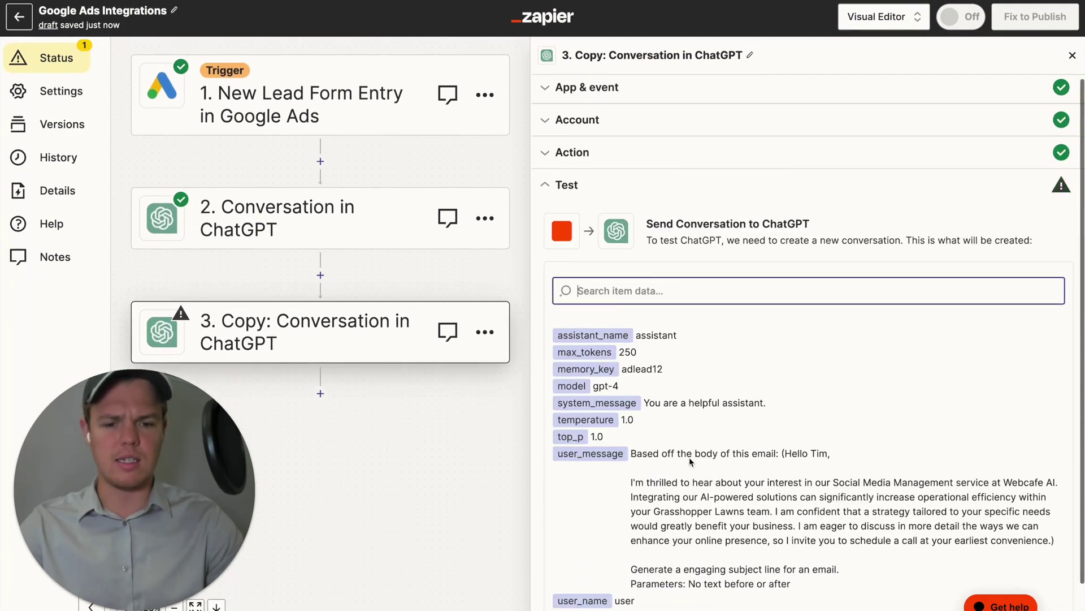
left_click(665, 594)
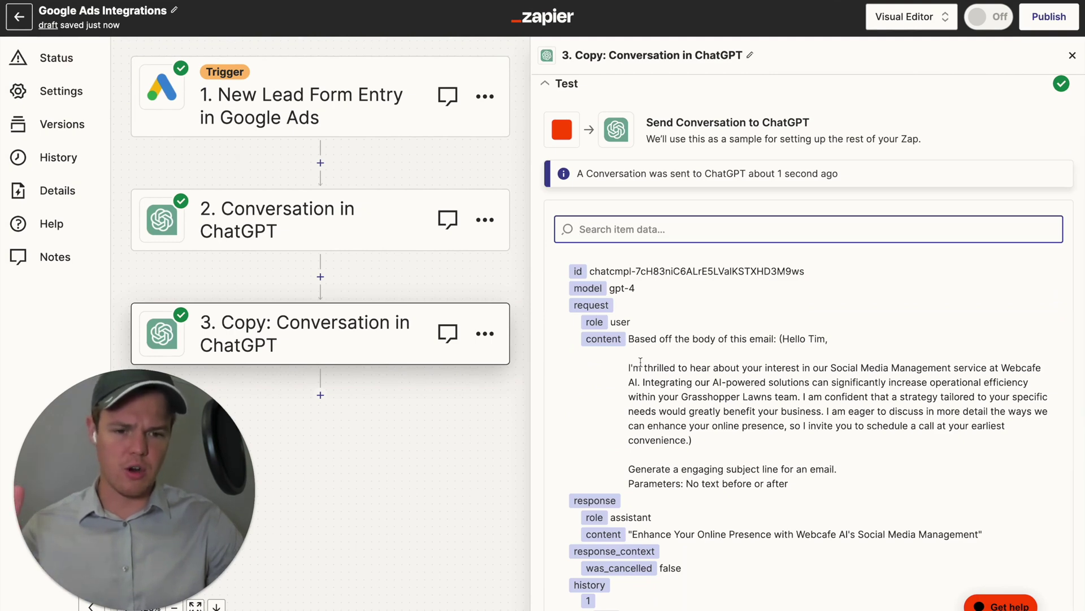
scroll(640, 362, "down", 1)
left_click_drag(398, 424, 463, 375)
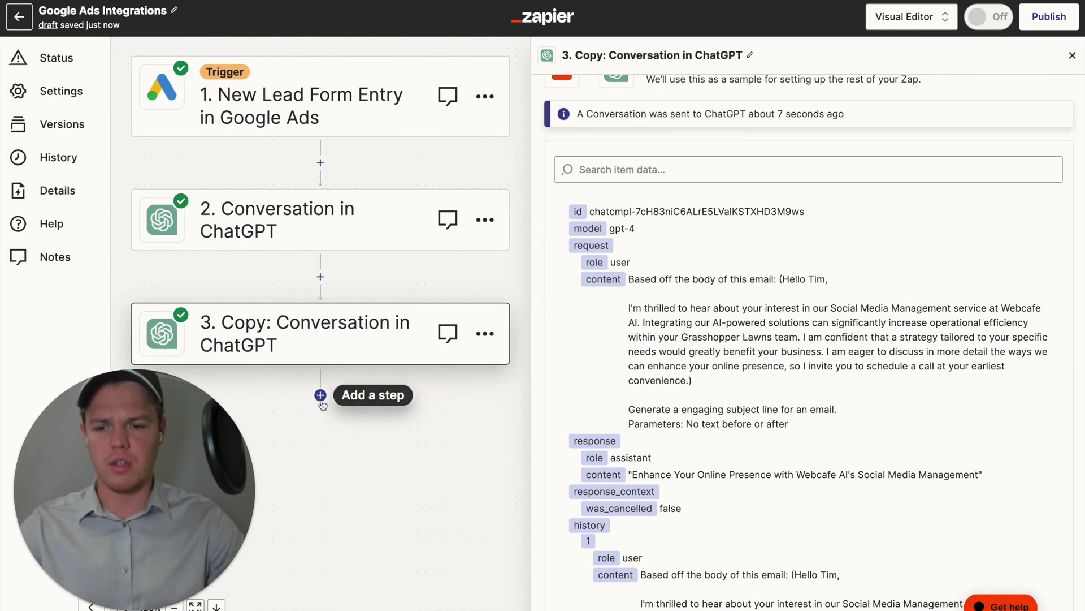
left_click(320, 391)
Delete the unwanted Filter step that was added by mistake.
left_click(678, 376)
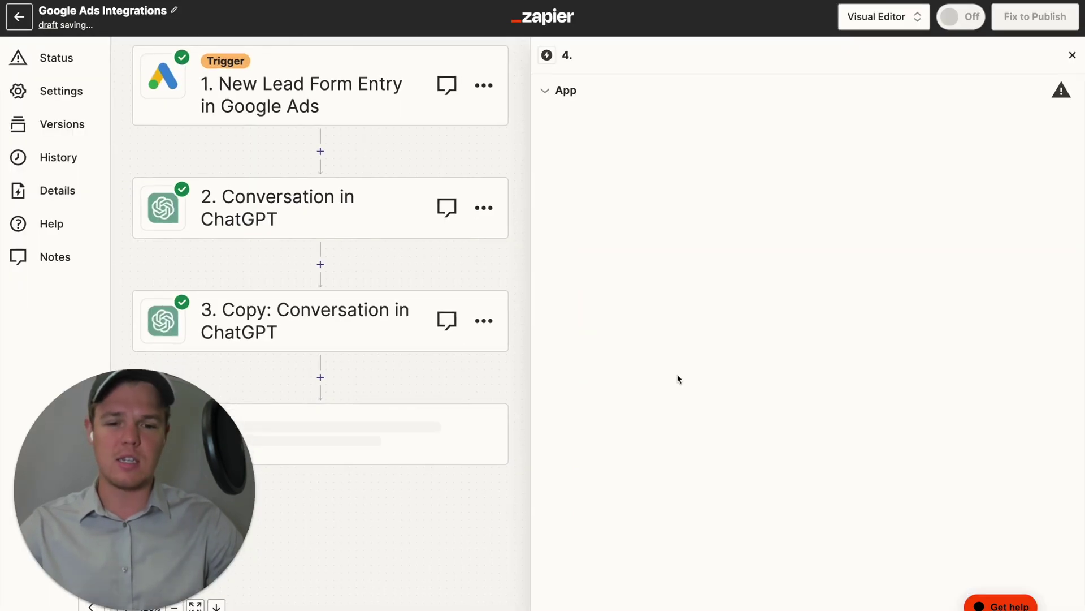
left_click(484, 340)
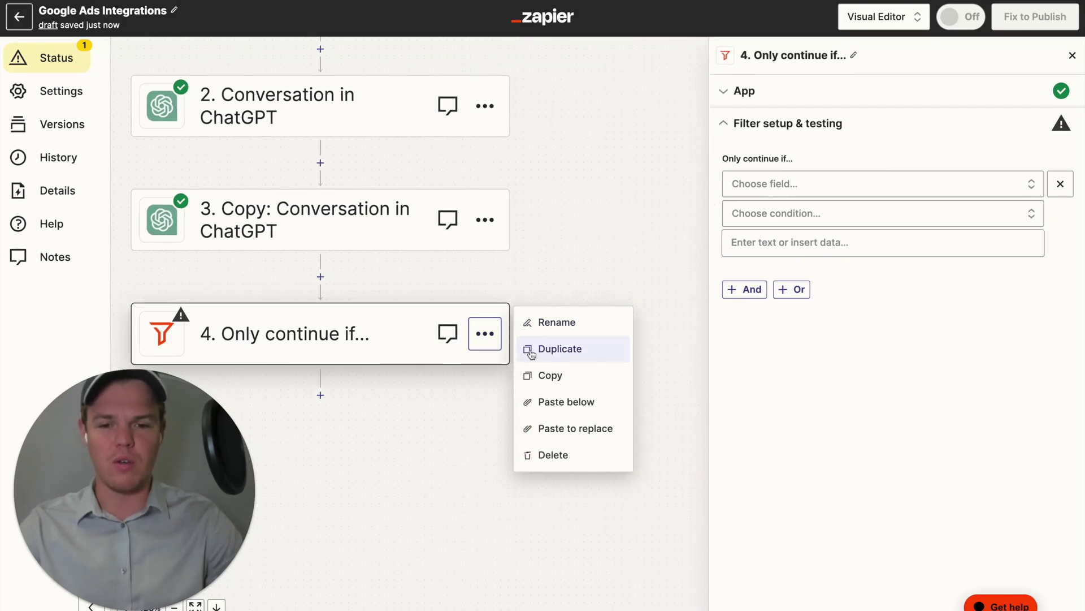
left_click(548, 455)
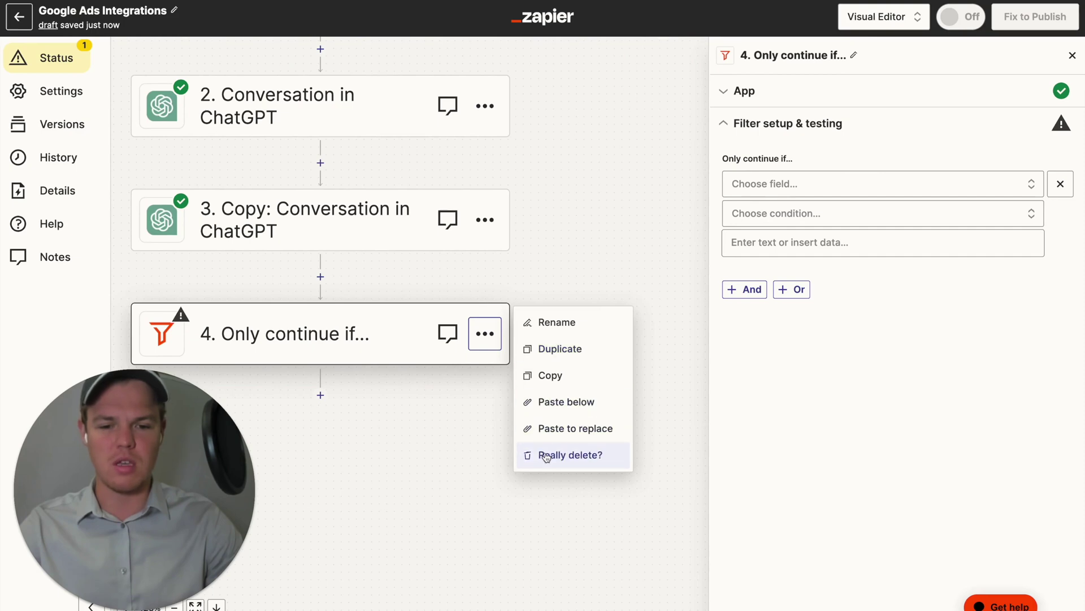
left_click(546, 455)
Add a Formatter by Zapier step below step 3 after reviewing step 3's test output.
left_click(320, 282)
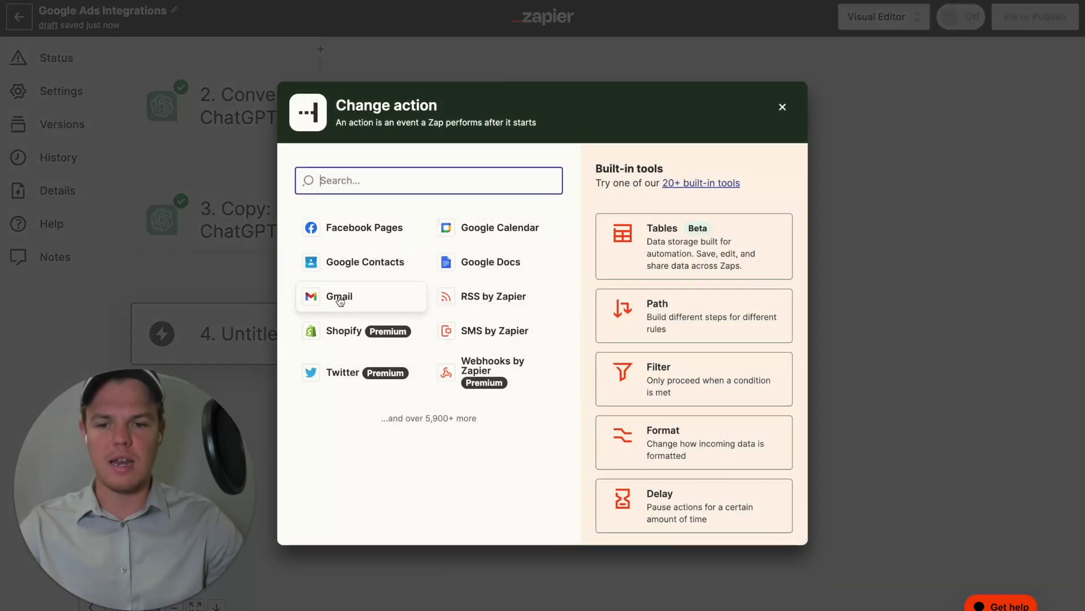
left_click(703, 427)
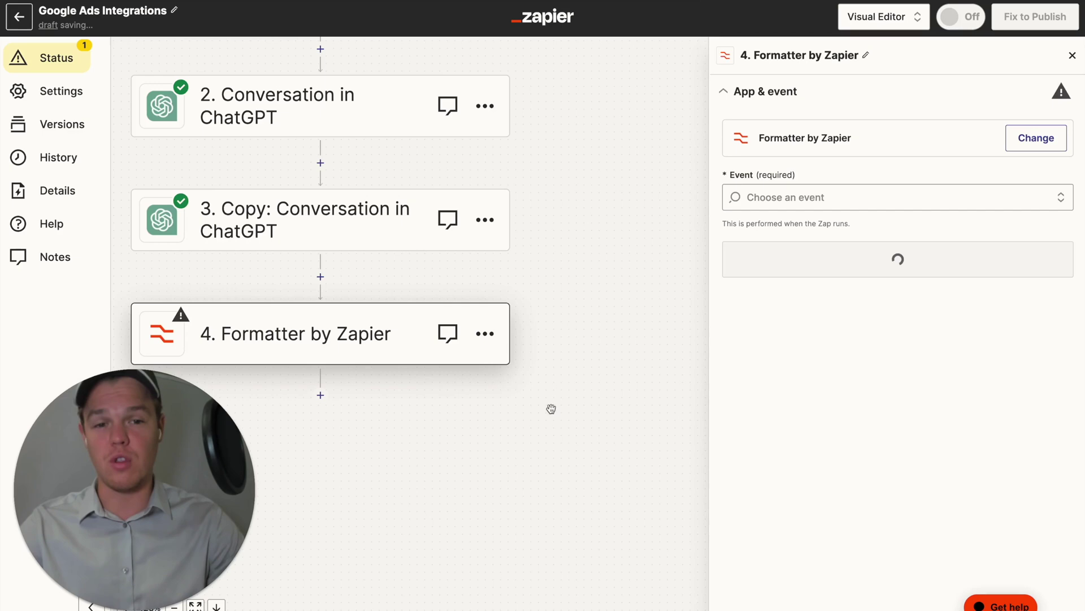
left_click(473, 242)
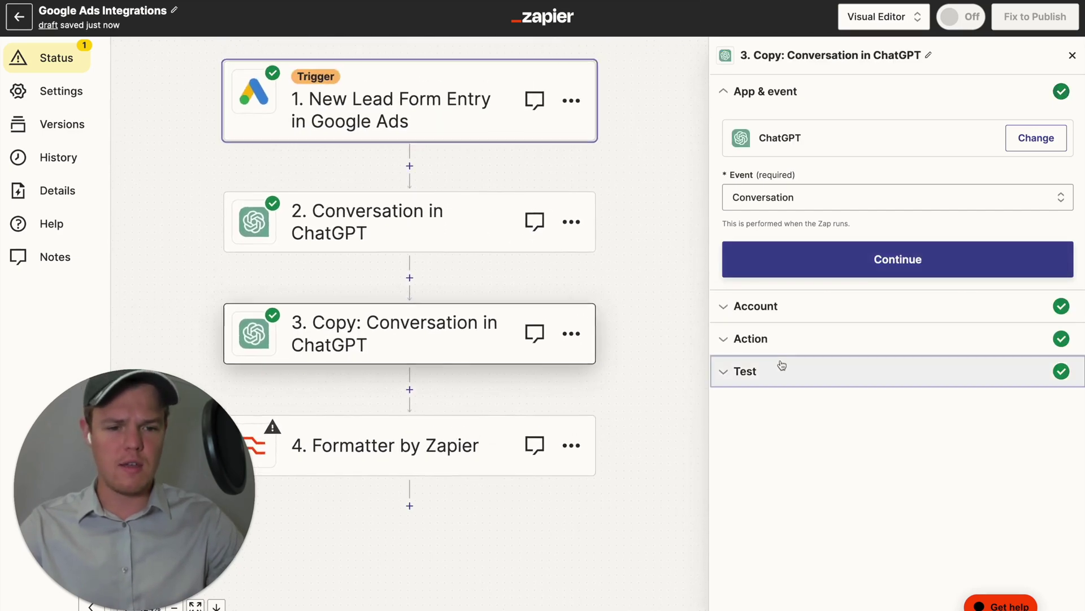
left_click(780, 369)
scroll(806, 396, "down", 4)
left_click(477, 445)
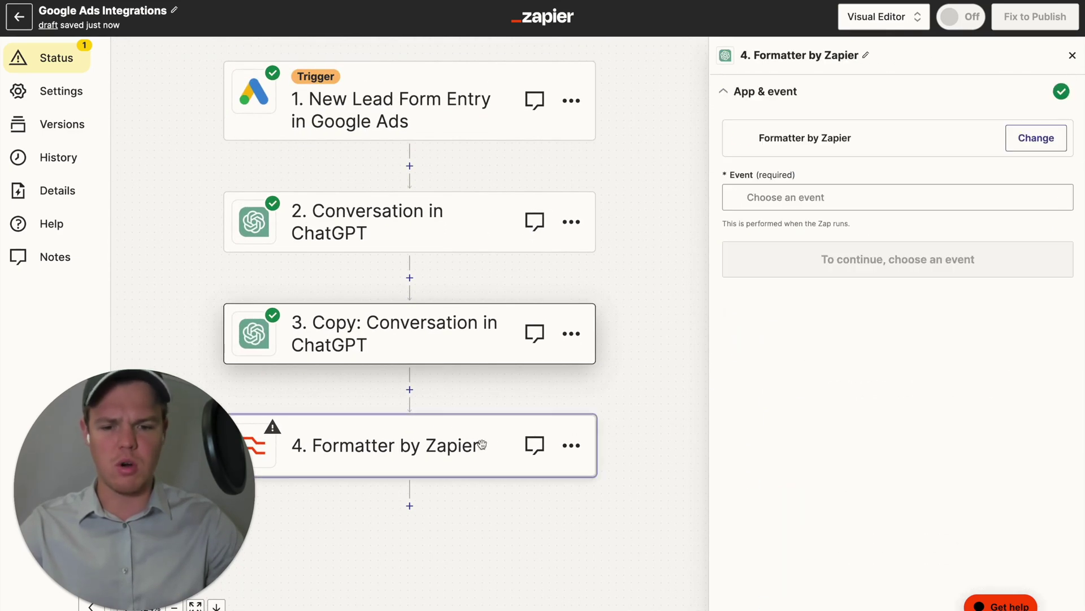
Set the Formatter event to Text with the Replace transform.
left_click(797, 198)
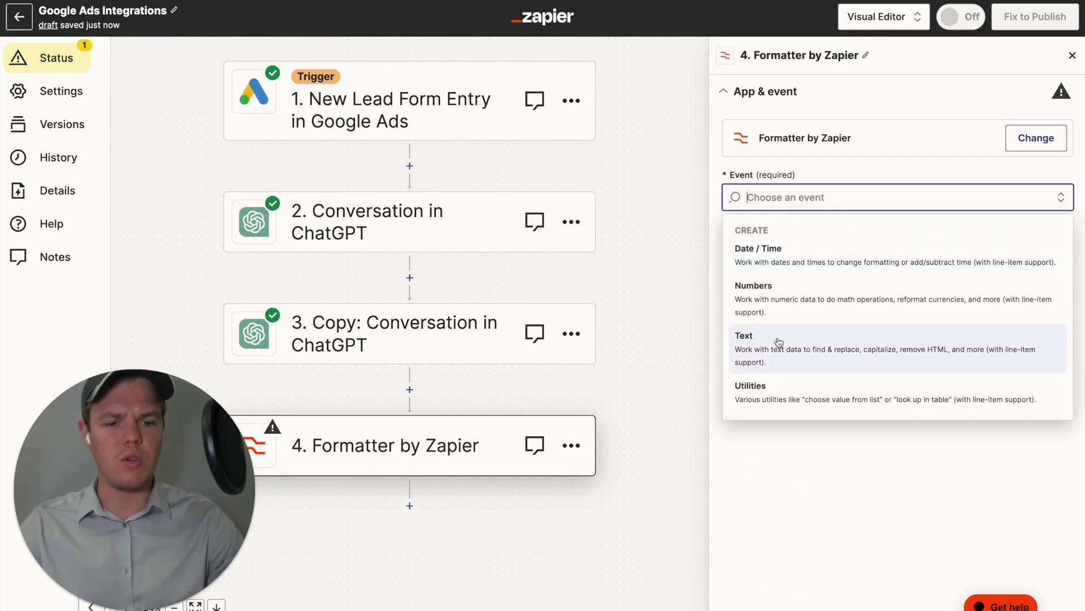
left_click(780, 339)
left_click(780, 261)
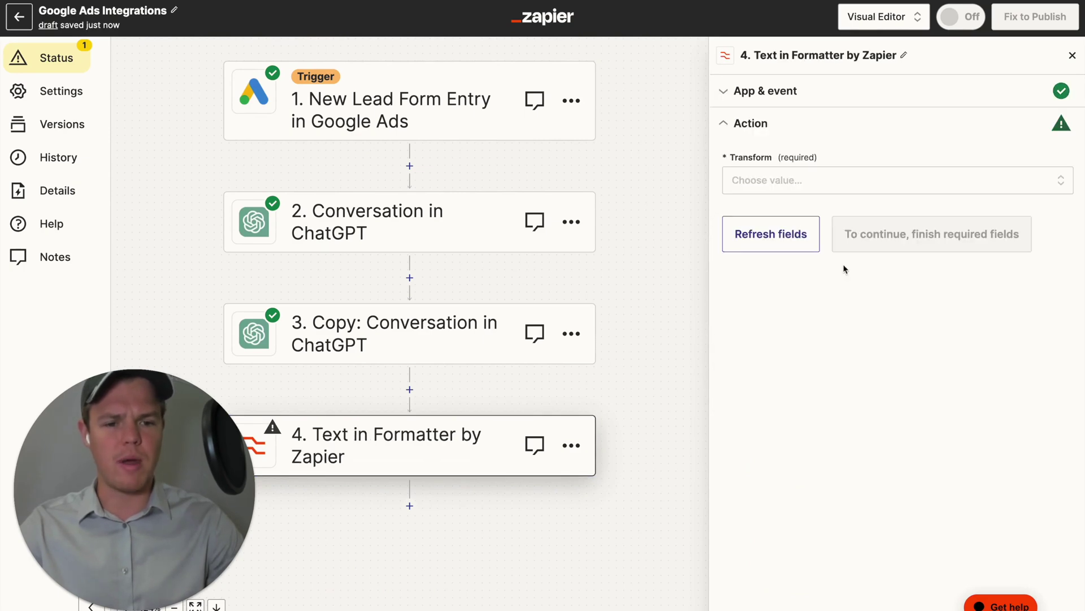
left_click(793, 181)
type("repla")
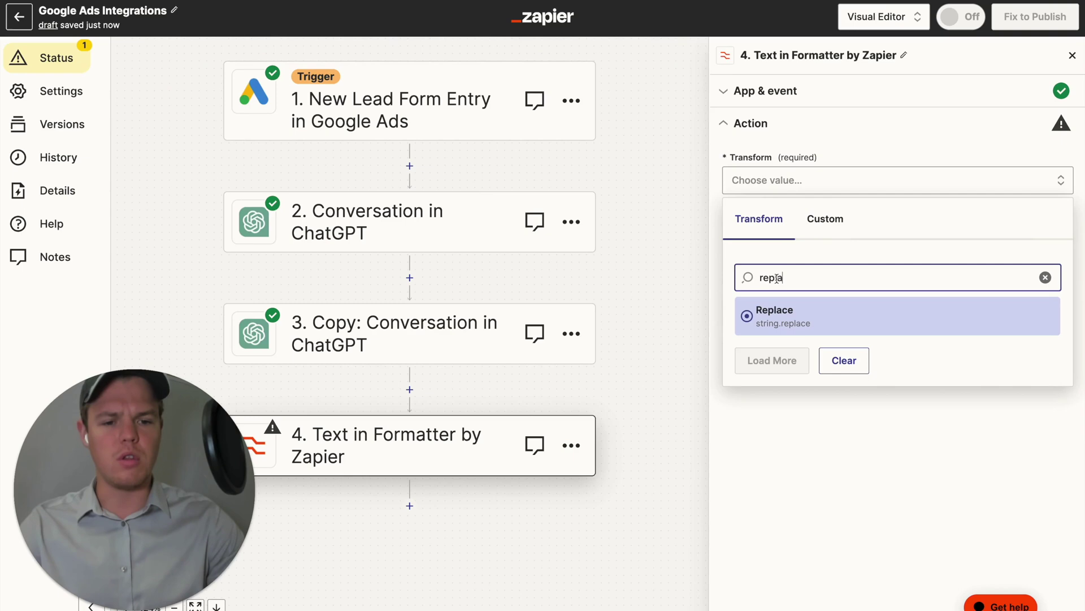
key("Return")
Use step 3's Assistant Response Message as Input, Find ", and test the replace.
left_click(834, 331)
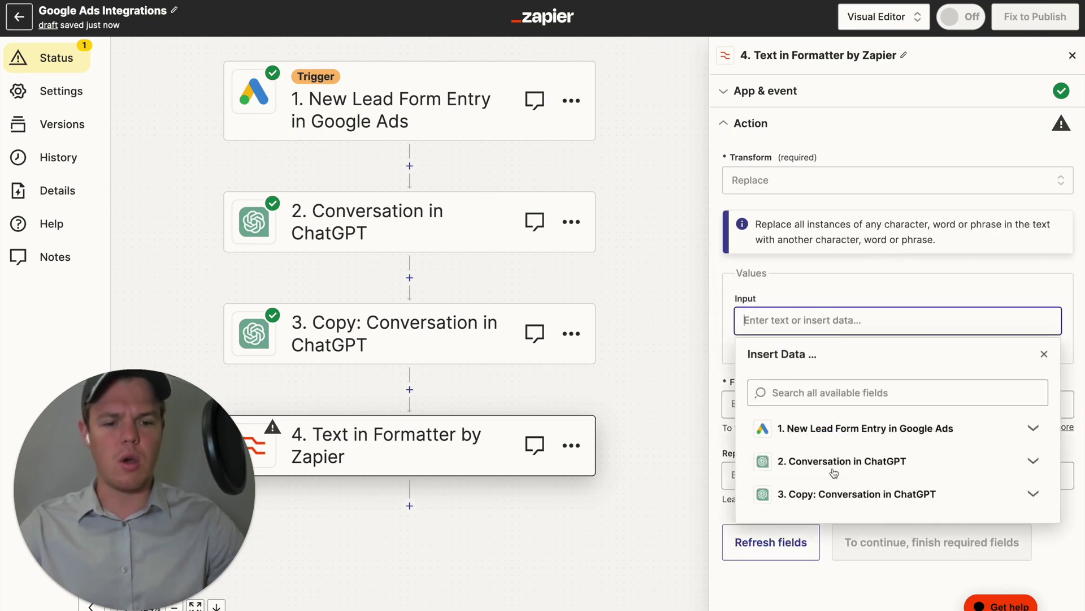
left_click(828, 490)
scroll(854, 511, "down", 3)
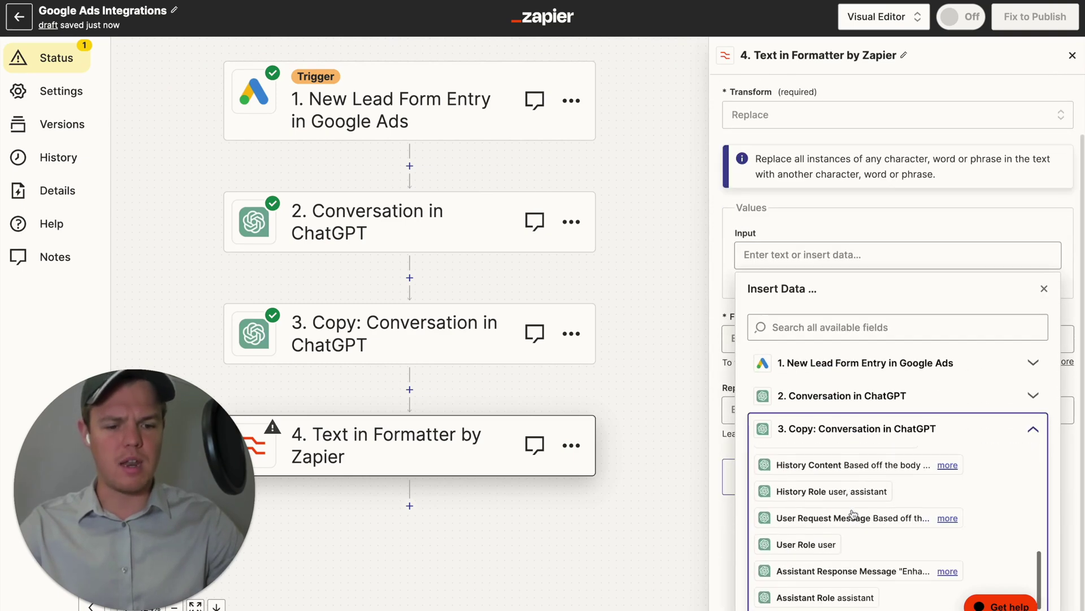
left_click(842, 571)
left_click(724, 320)
left_click(763, 394)
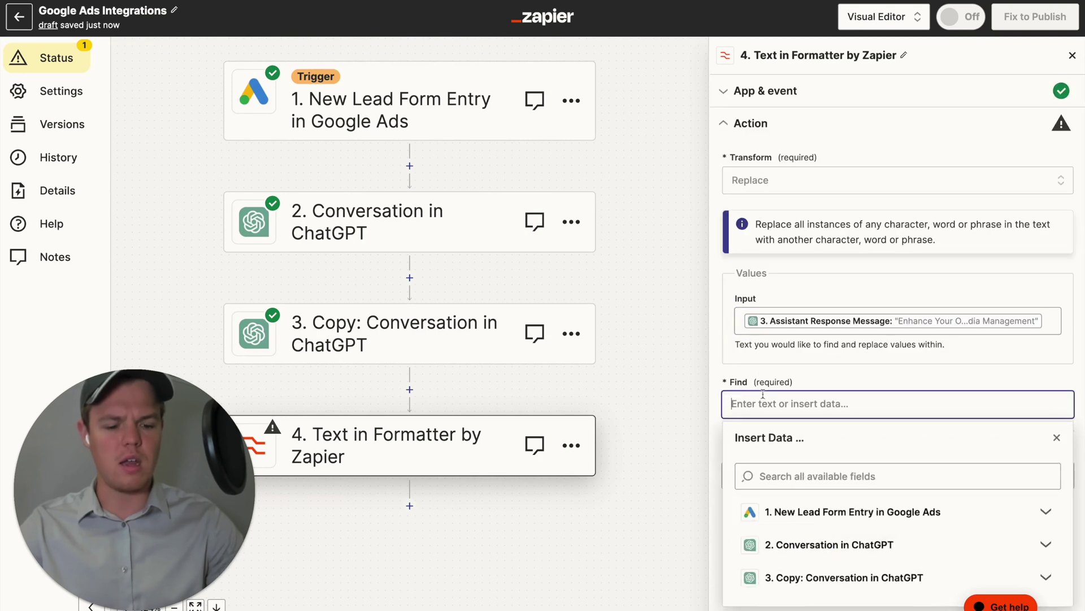
left_click(729, 373)
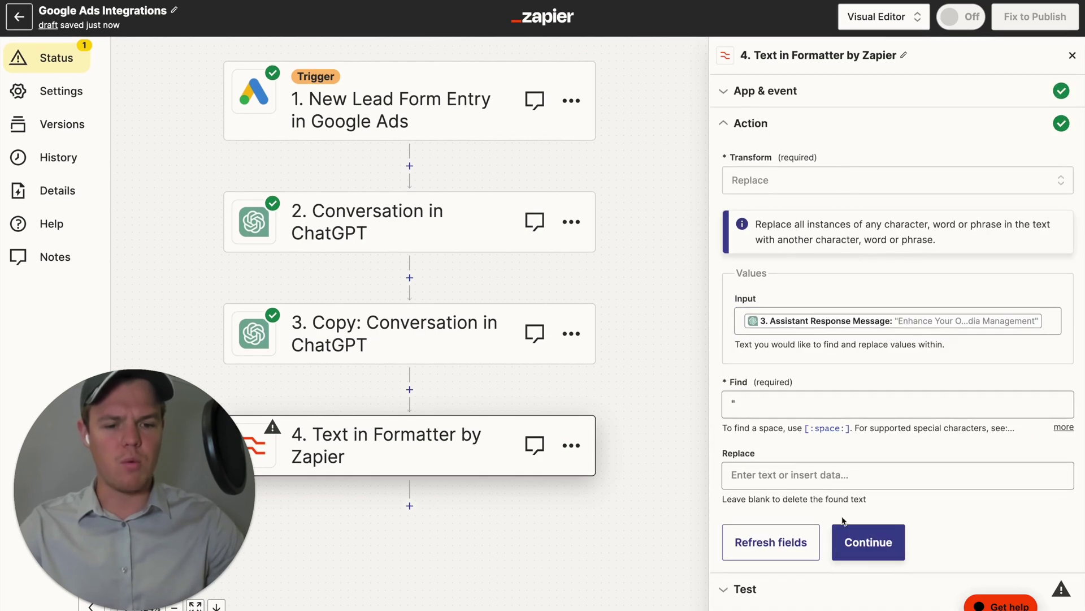
left_click(843, 537)
left_click(859, 495)
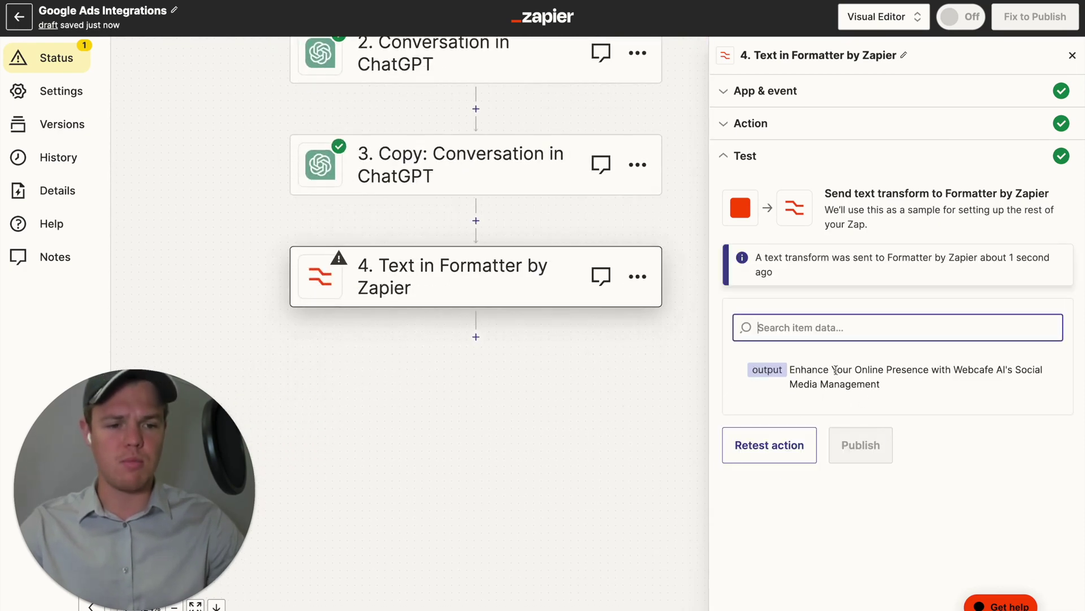
left_click(532, 401)
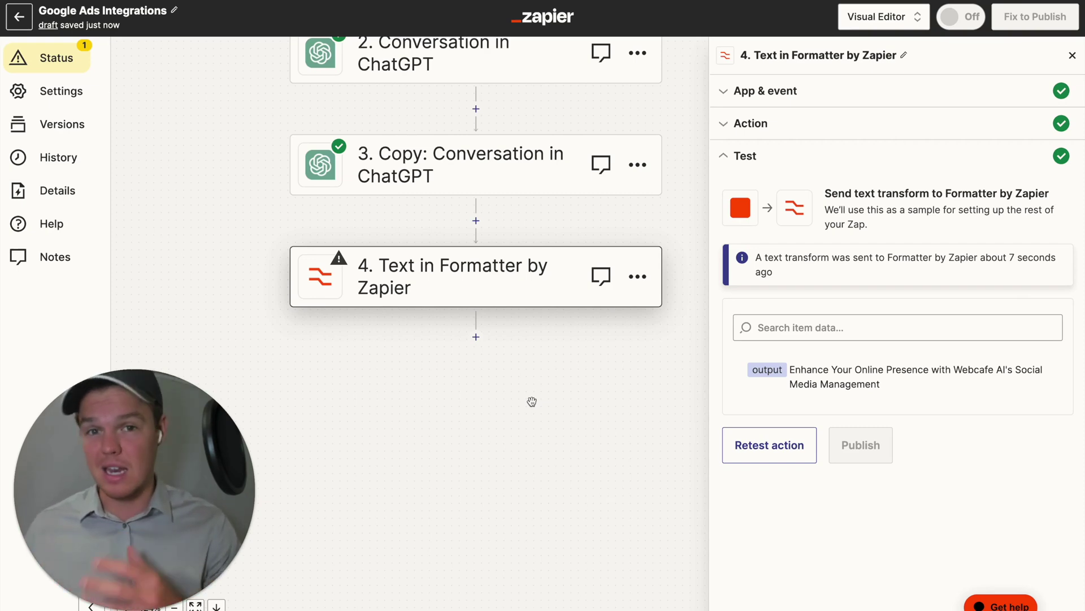
Add a Gmail step after the Formatter with the Create Draft event.
left_click(476, 336)
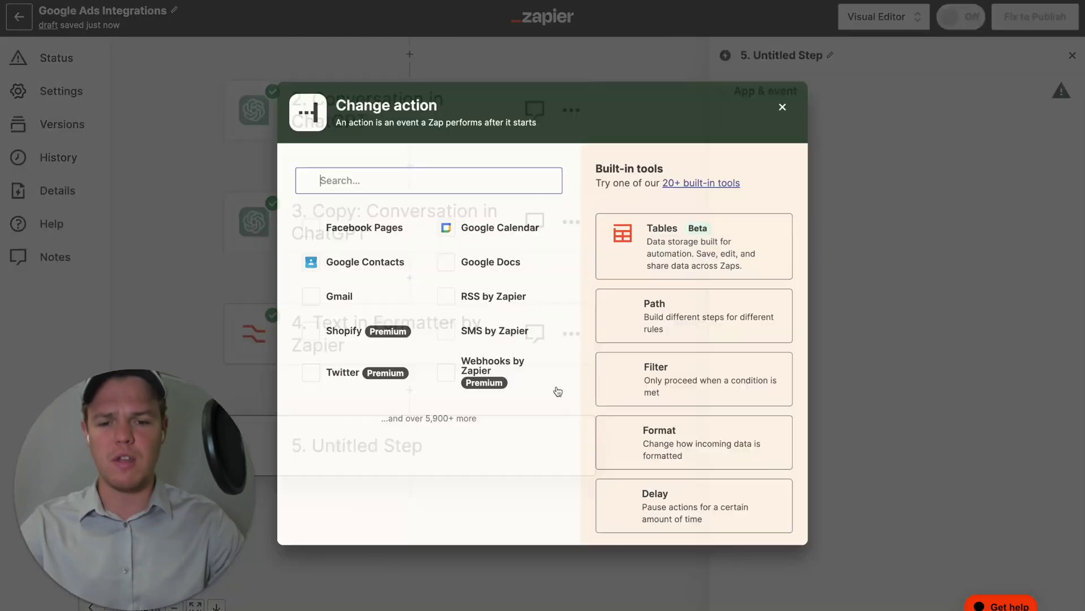
type("gmail")
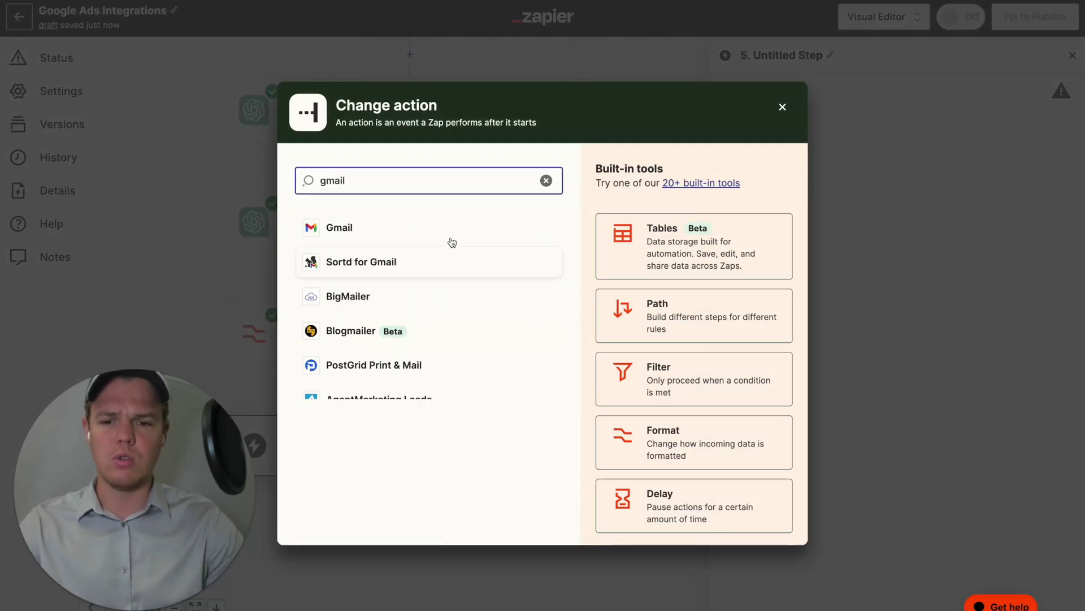
left_click(448, 238)
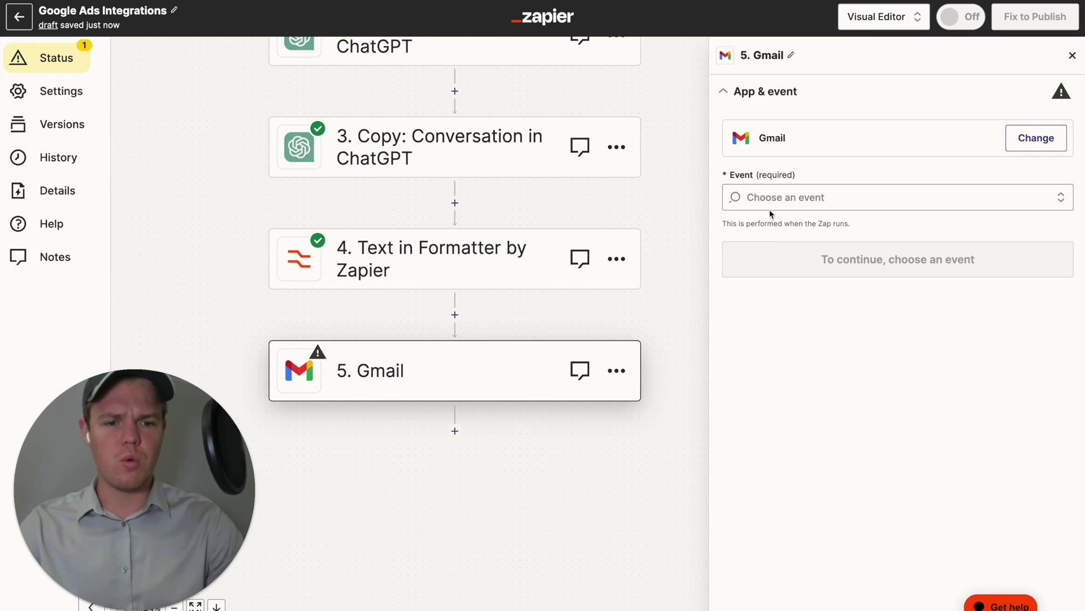
left_click(770, 209)
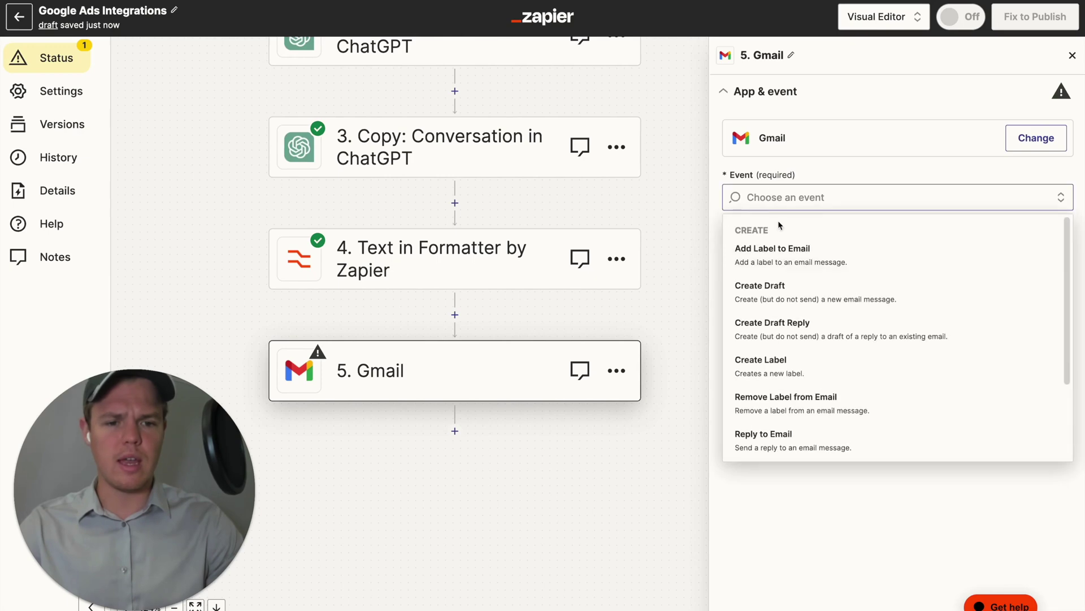
left_click(811, 300)
Connect the Gmail account used in 20 Zaps and continue to the draft fields.
left_click(825, 201)
scroll(835, 317, "down", 3)
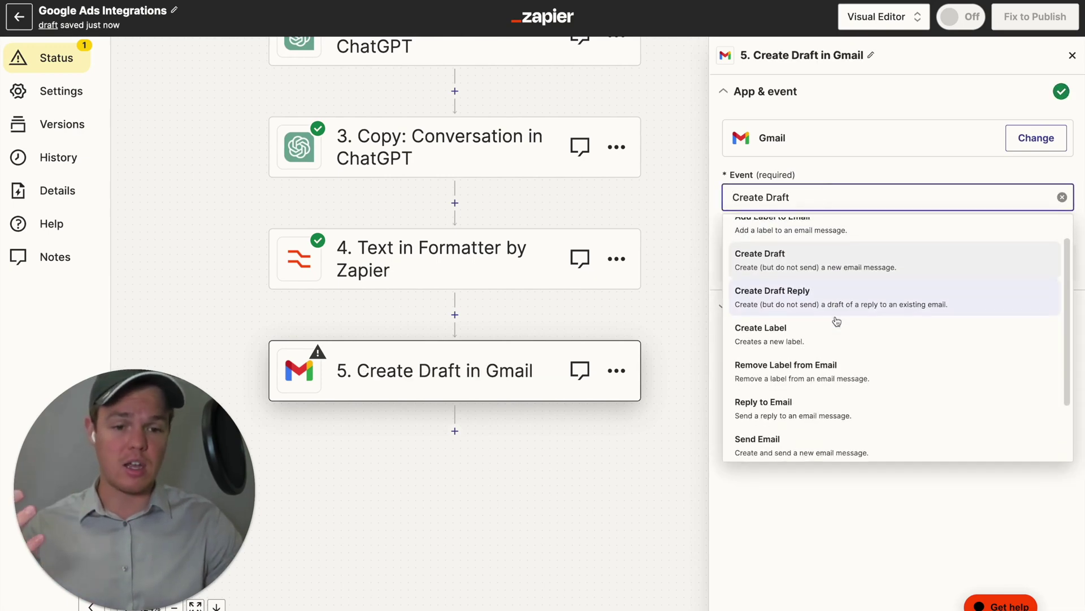
scroll(846, 280, "up", 3)
left_click(842, 170)
left_click(797, 256)
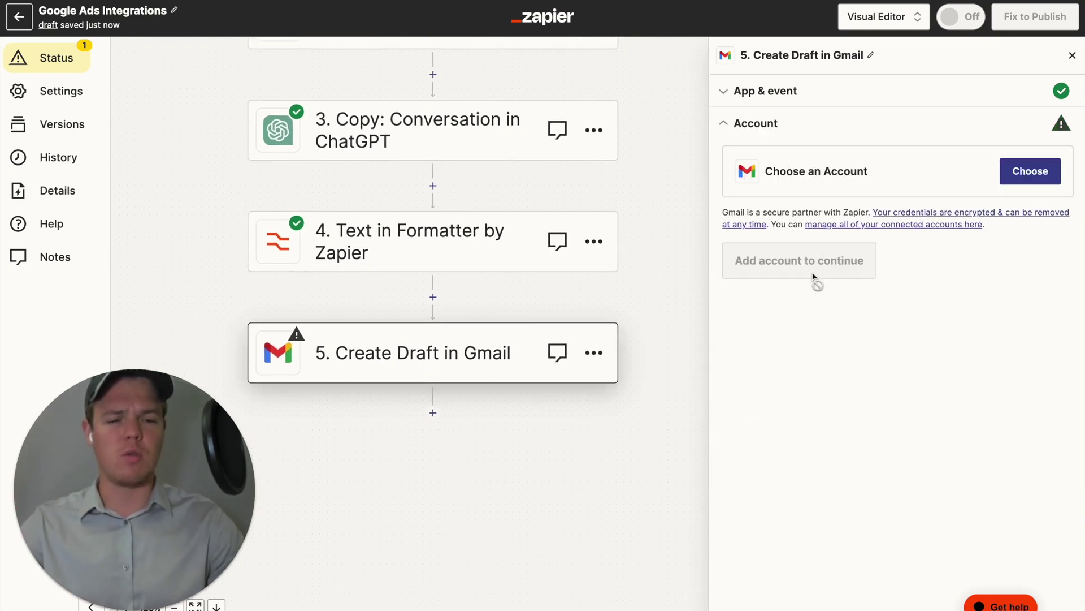
left_click(1030, 171)
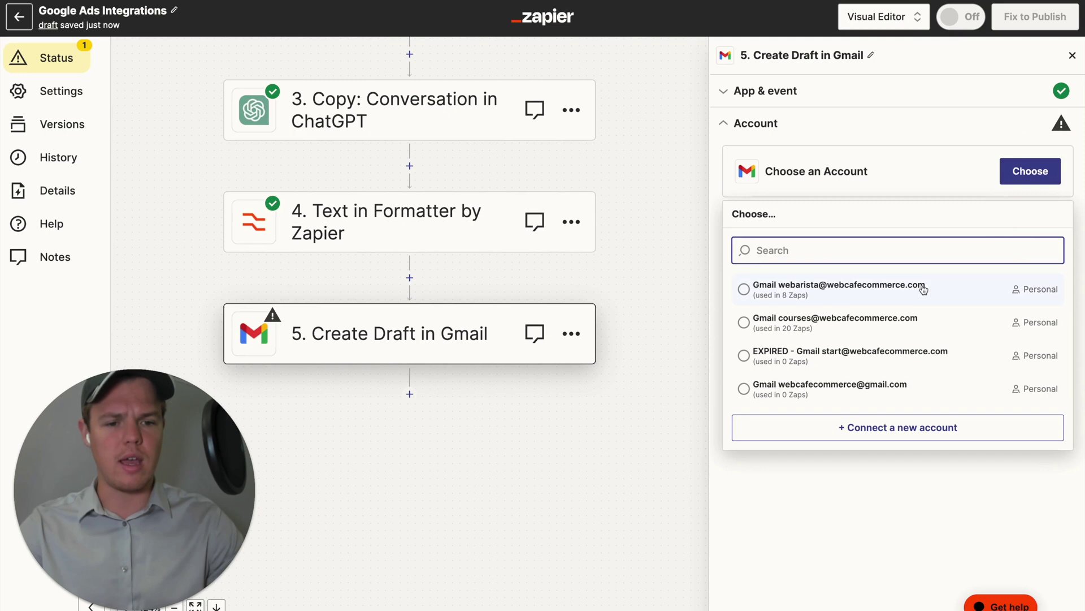
left_click(901, 331)
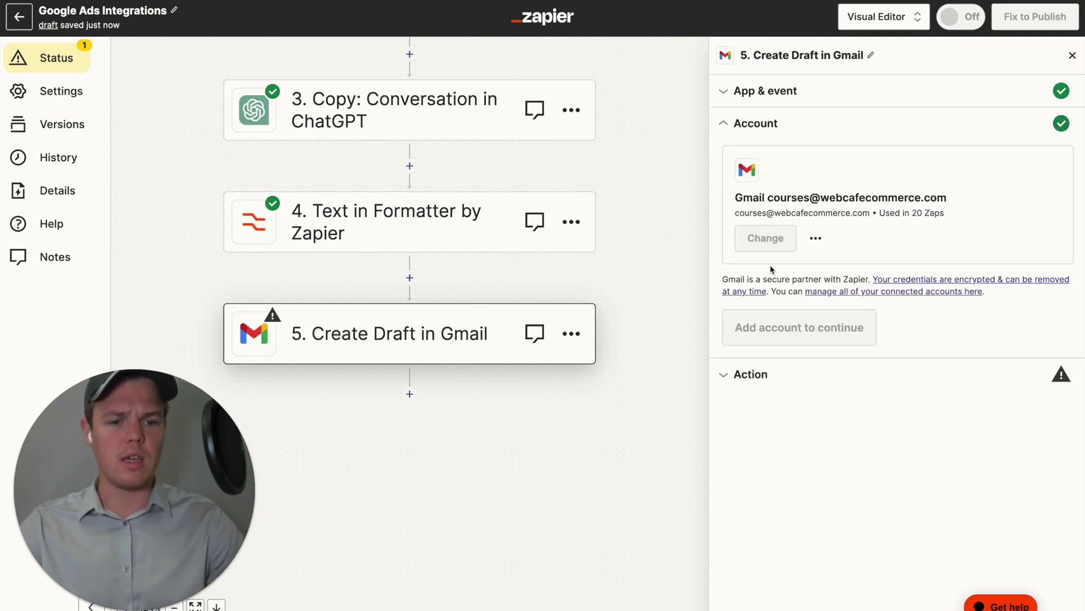
left_click(790, 332)
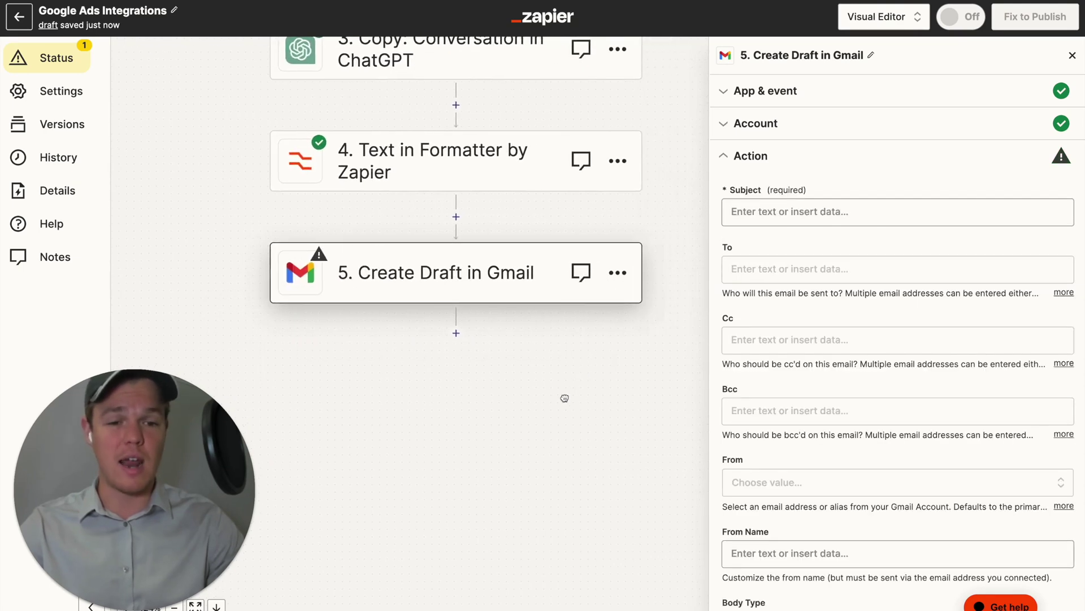
Set the draft Subject to the Formatter step's 4. Output.
left_click(790, 212)
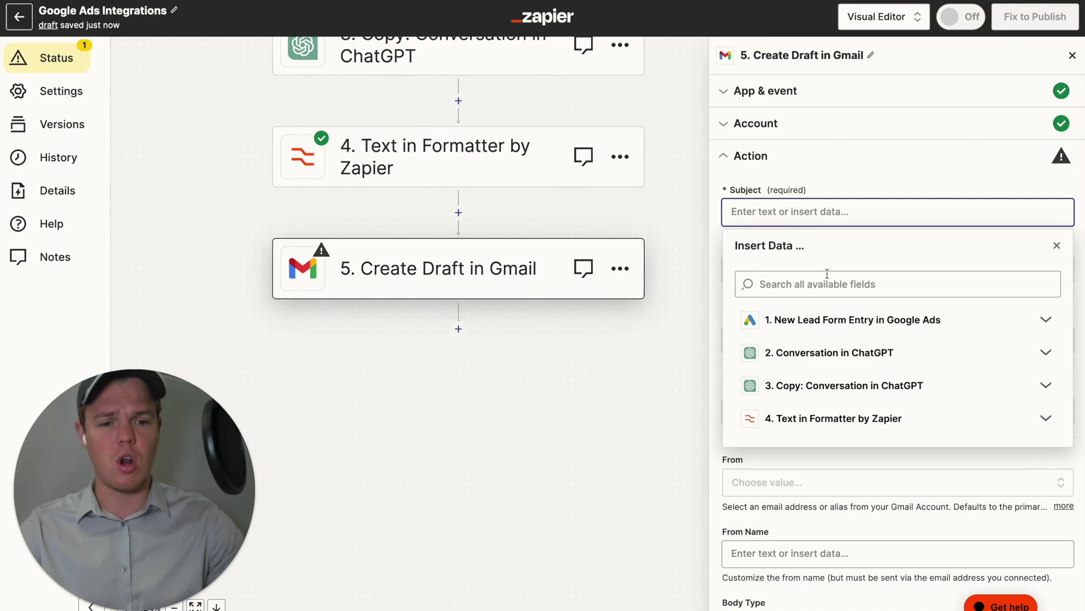
left_click(858, 418)
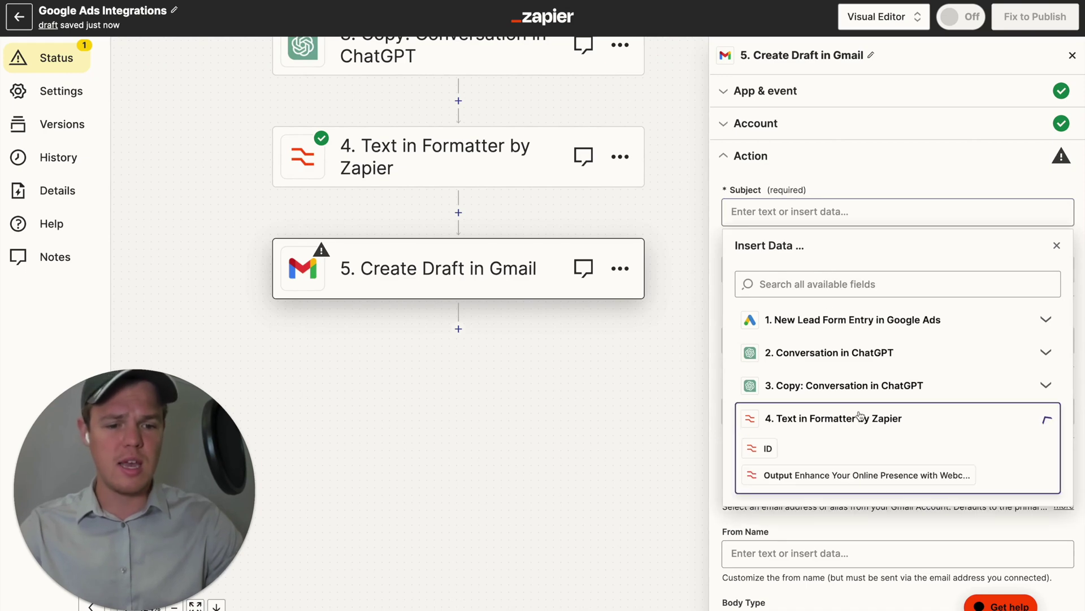
left_click(879, 474)
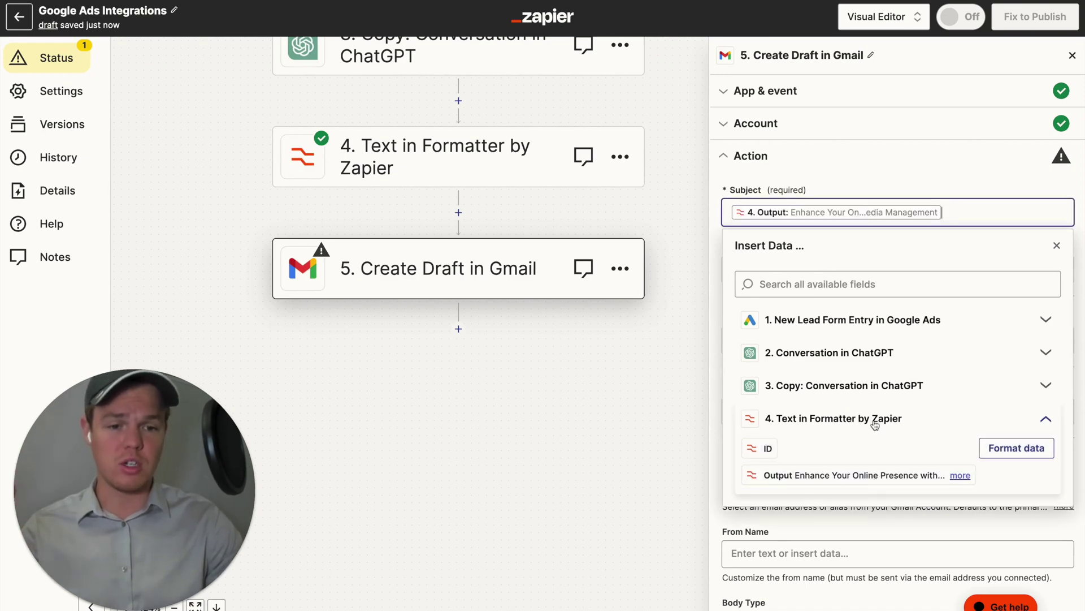
left_click(860, 164)
scroll(858, 259, "down", 1)
Set the To field to the Google Ads lead's Email.
left_click(857, 246)
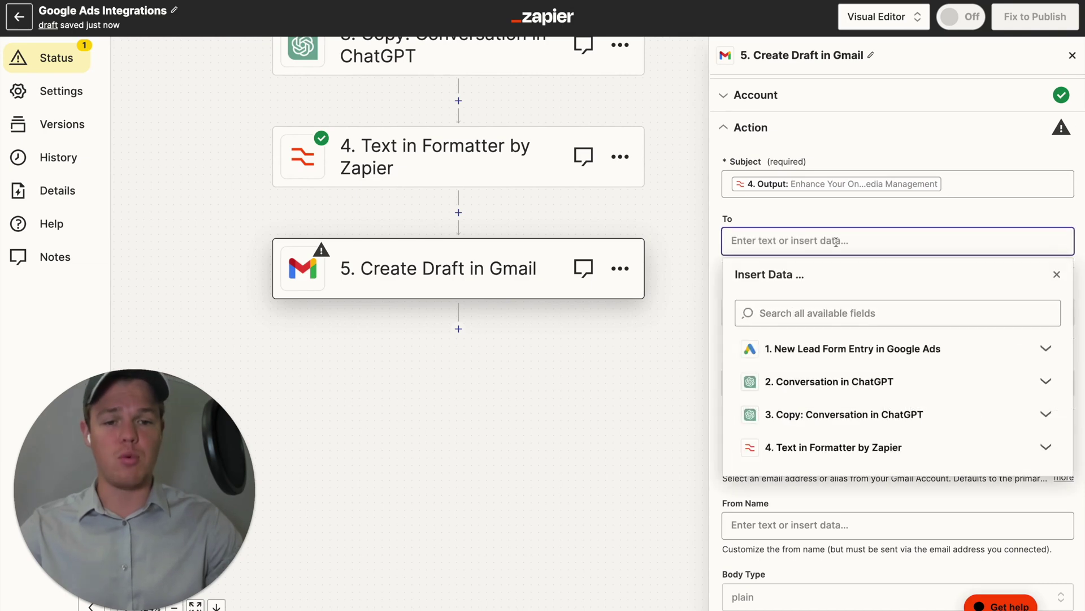
left_click(883, 355)
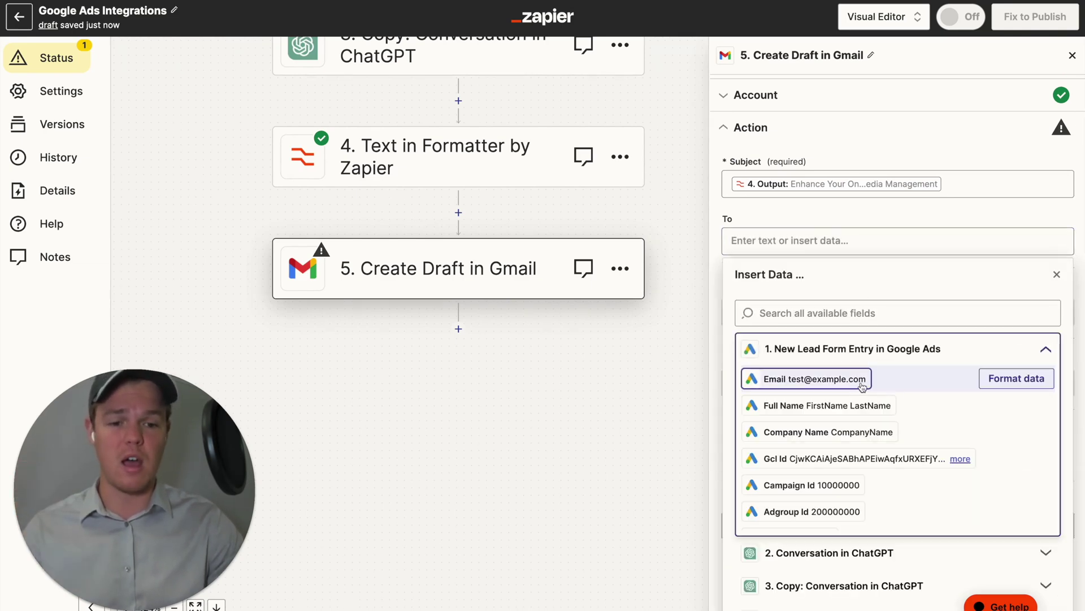
left_click(846, 385)
left_click(856, 218)
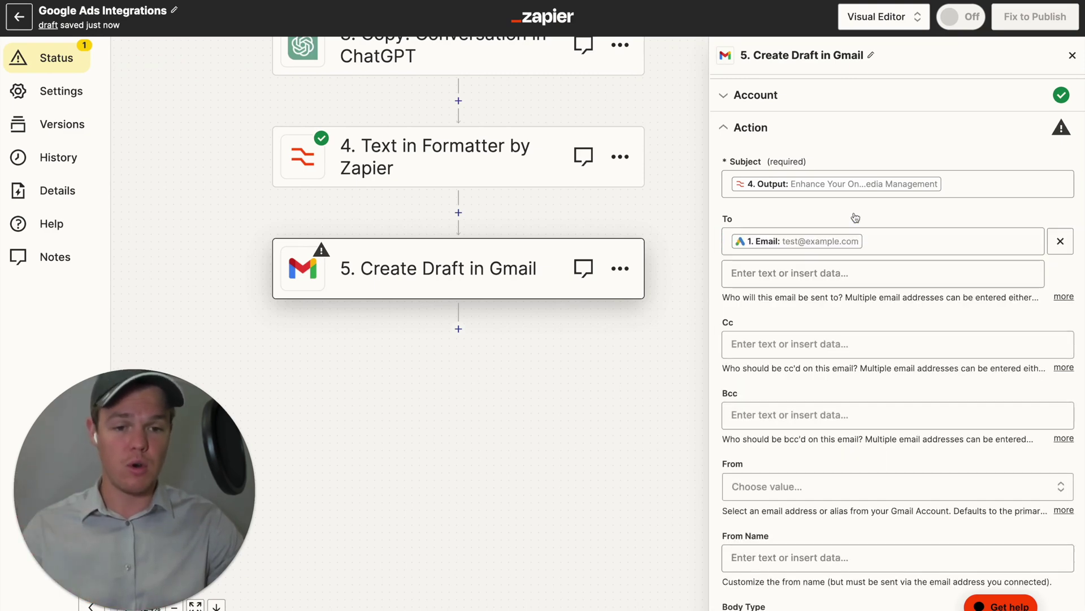
scroll(829, 316, "down", 1)
scroll(829, 315, "down", 5)
Insert step 2's Assistant Response Message into the email Body.
left_click(842, 393)
scroll(844, 418, "down", 1)
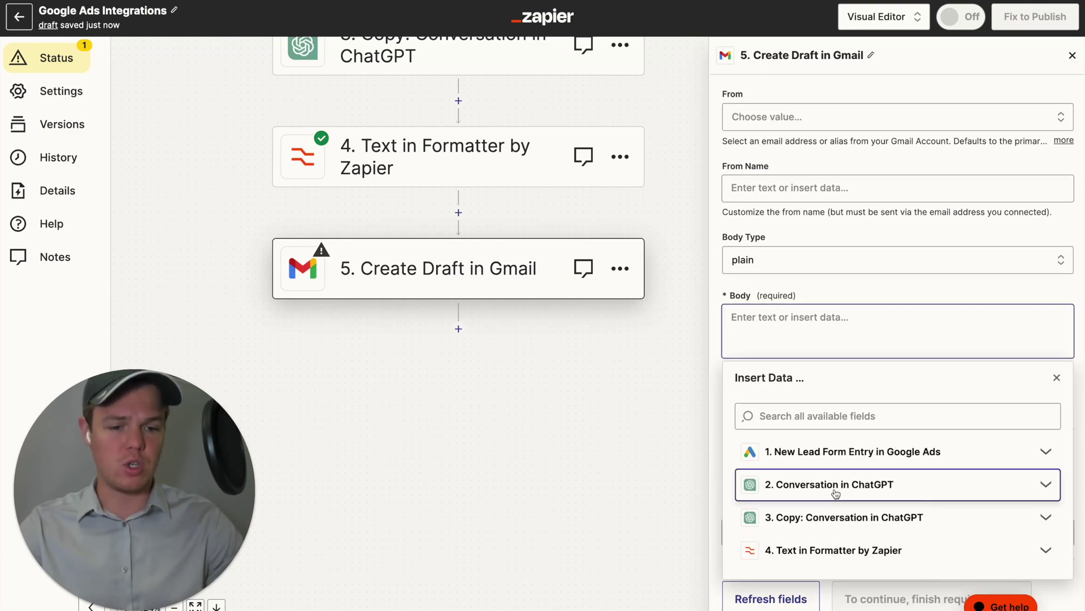
left_click(845, 484)
scroll(843, 519, "down", 3)
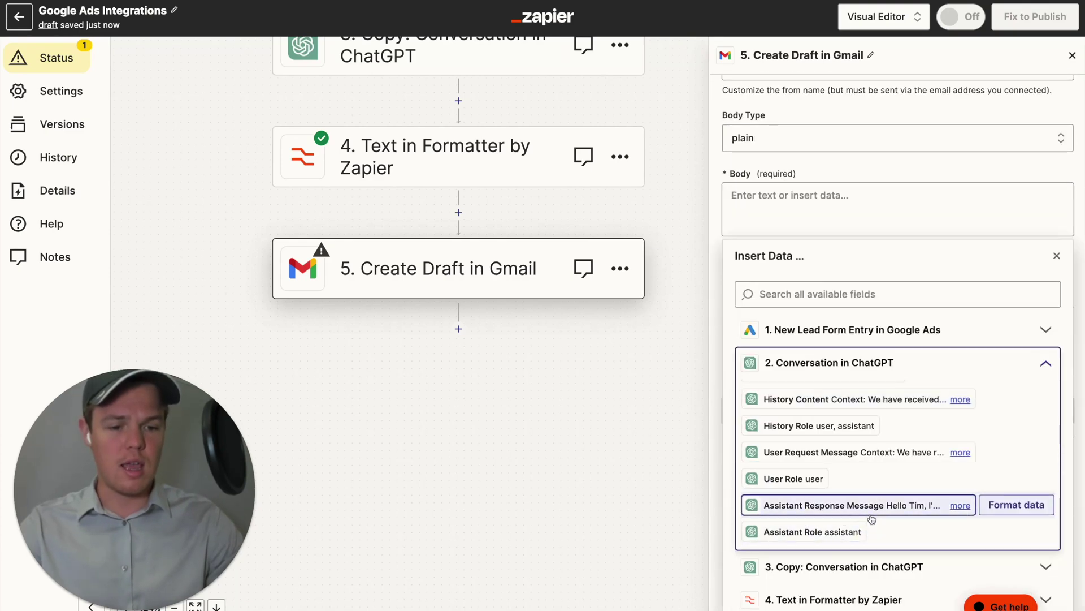
left_click(850, 505)
scroll(813, 168, "up", 3)
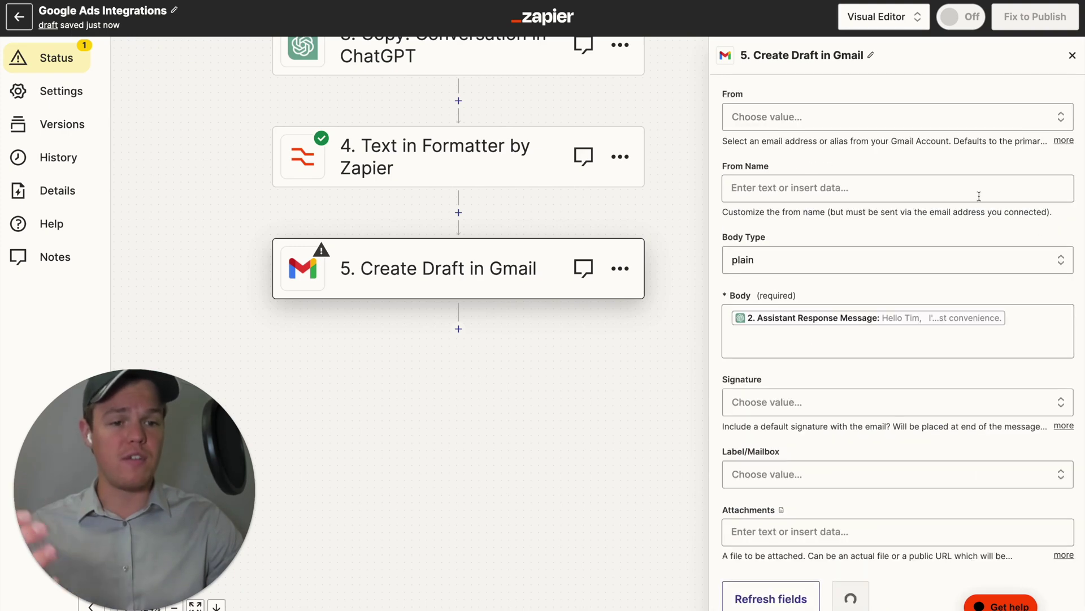
left_click(1021, 314)
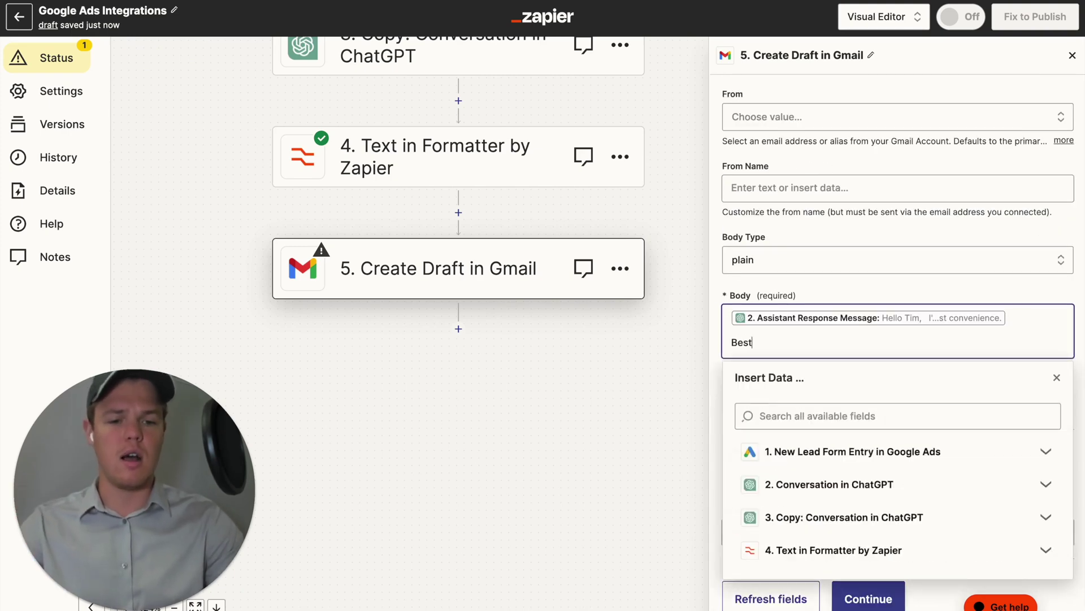
Add a 'Best Regadrs,' sign-off with the sender's name and keep body type plain.
key("Return")
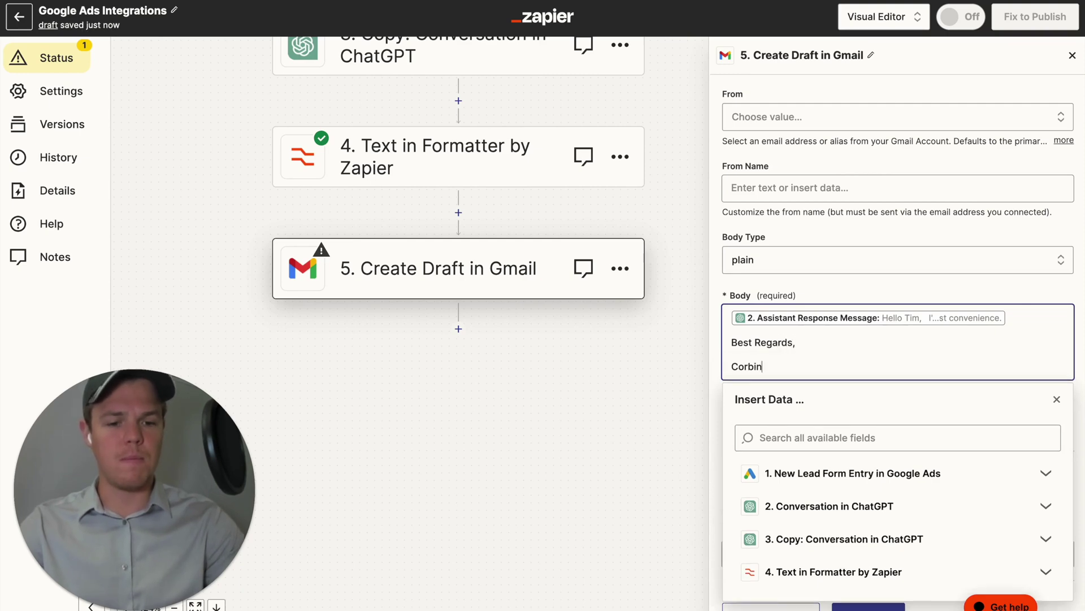
left_click(960, 291)
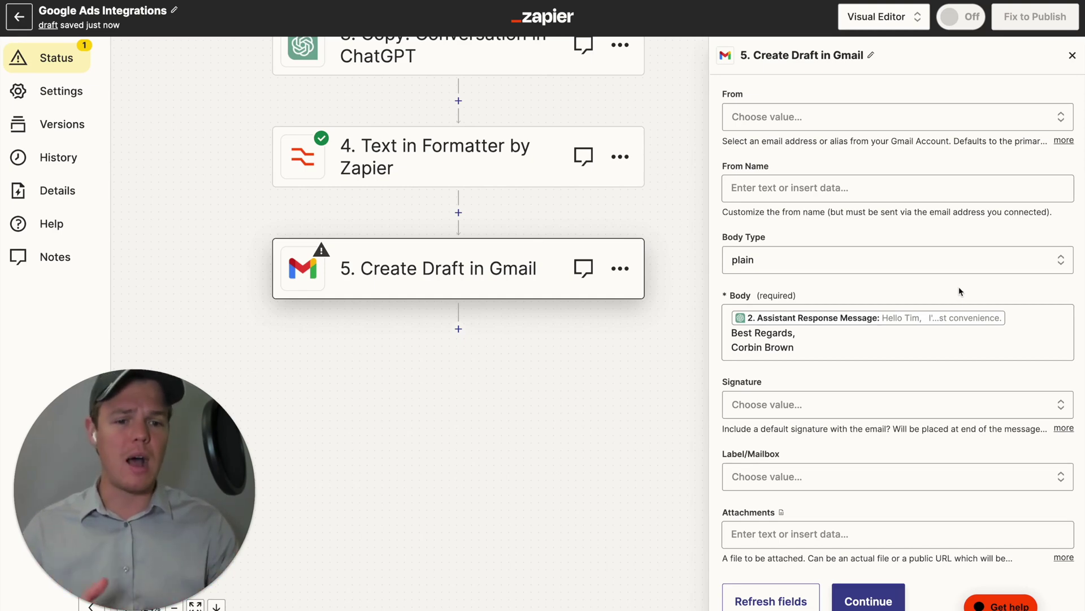
left_click(932, 268)
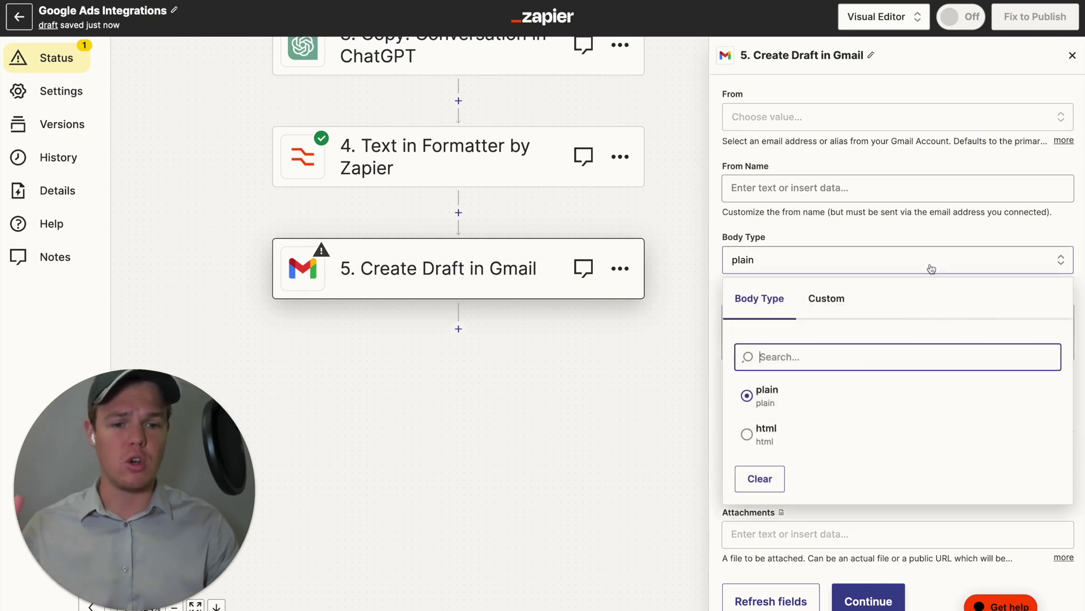
left_click(922, 232)
left_click(800, 343)
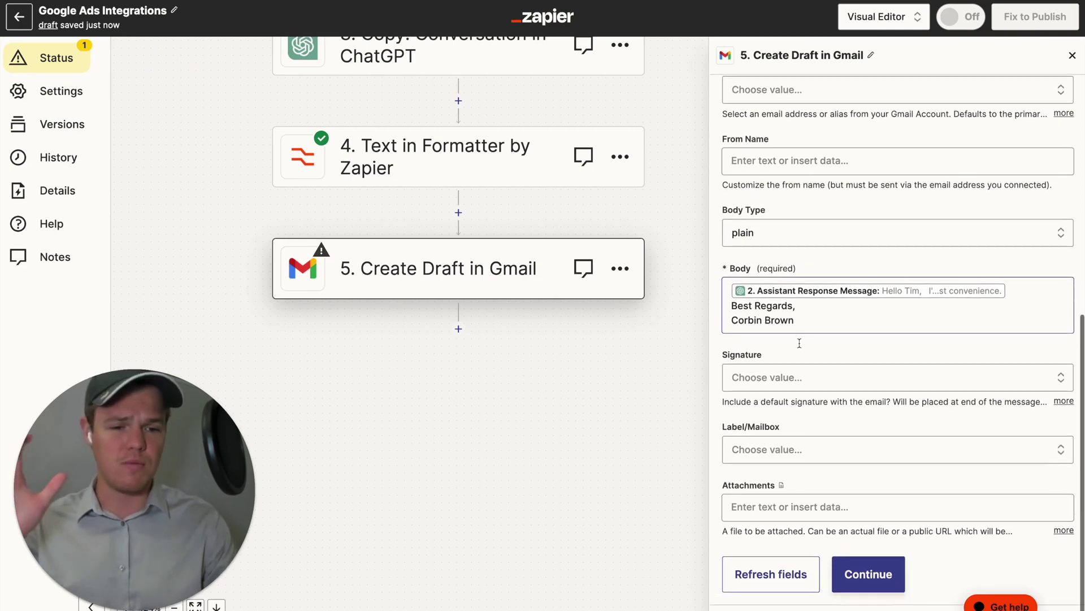
Replace the lead Email recipient with the pasted company address.
scroll(800, 343, "up", 2)
scroll(800, 347, "up", 6)
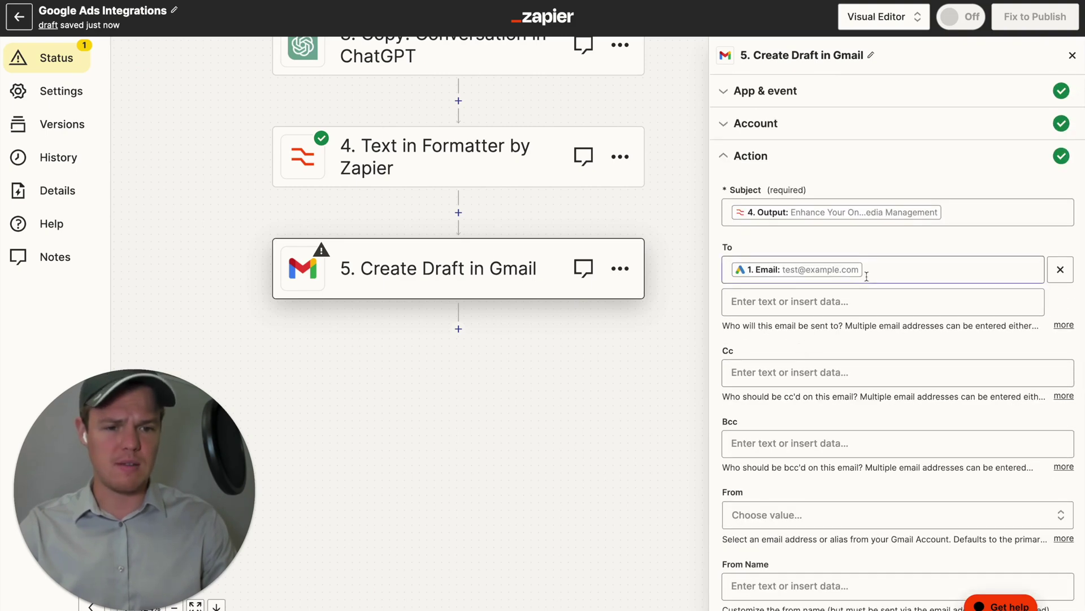
left_click(865, 274)
key("BackSpace")
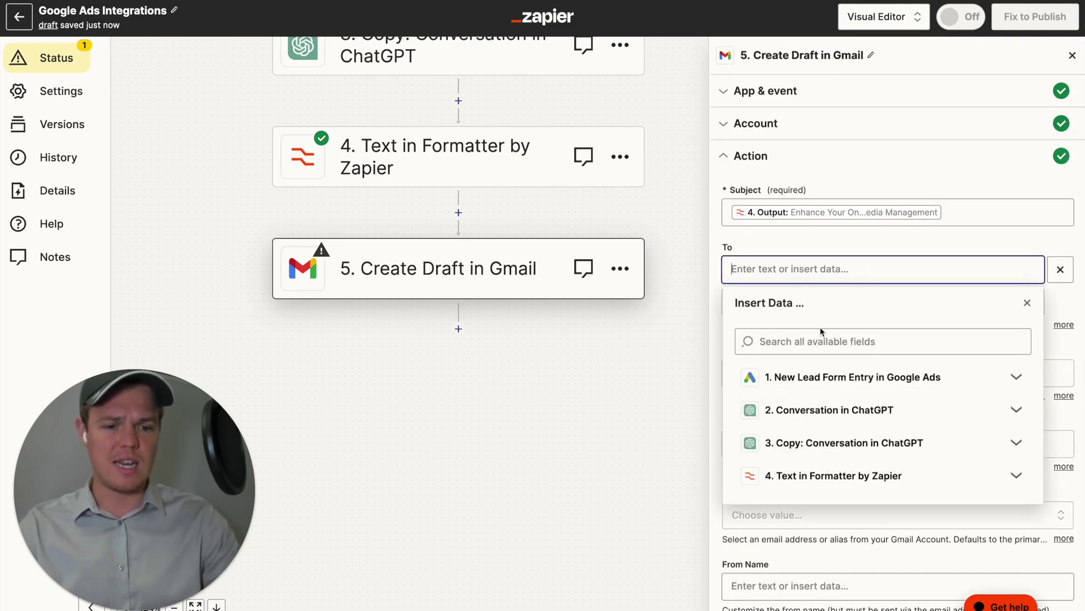
key("ctrl+v")
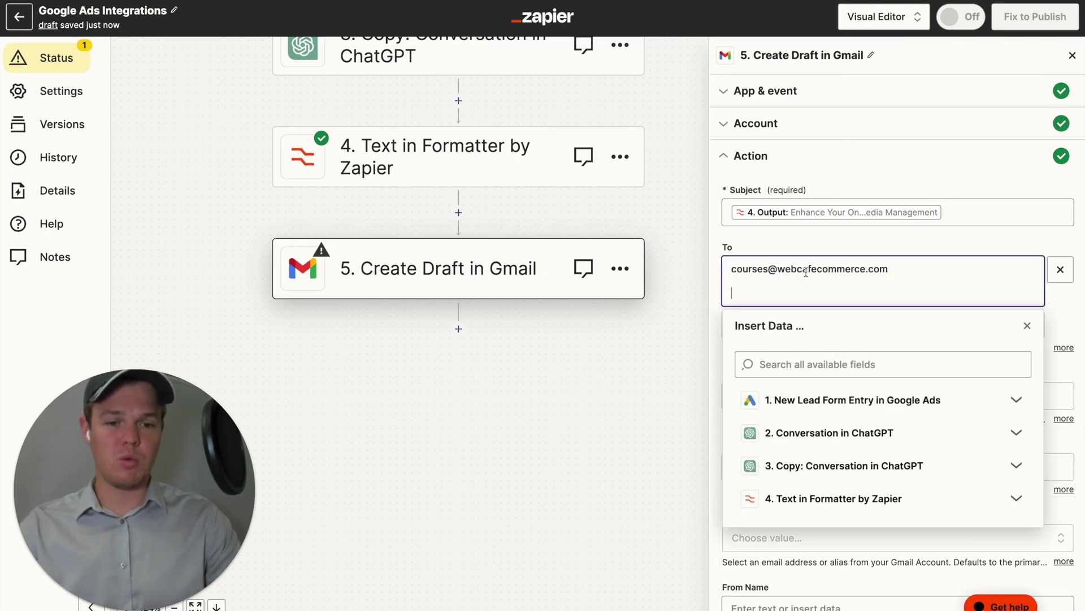
left_click(862, 245)
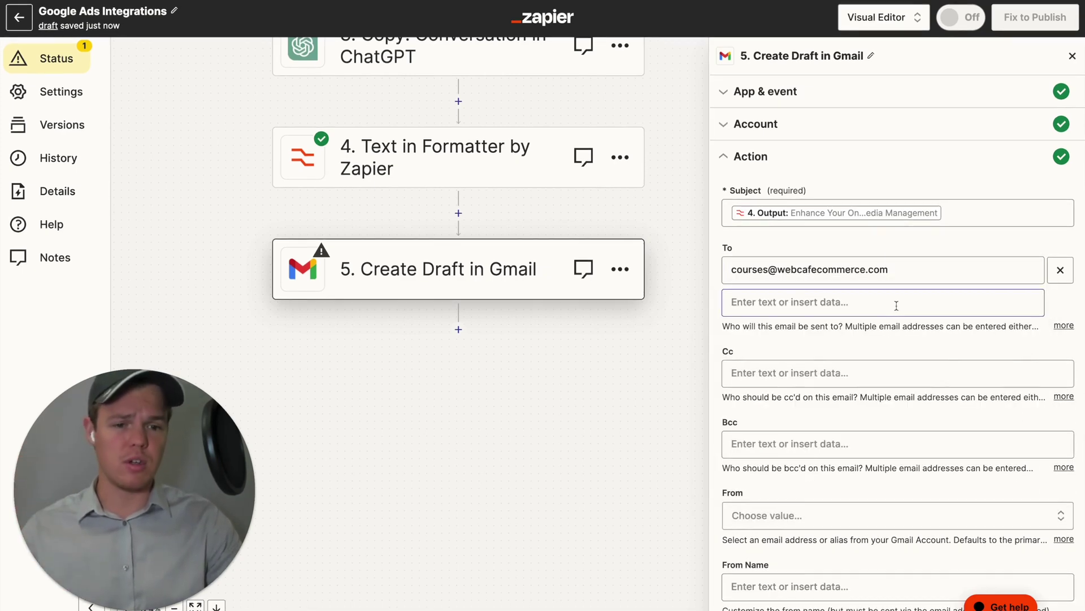
Continue past the action settings and test sending the draft to Gmail.
scroll(896, 305, "down", 1)
scroll(896, 305, "down", 10)
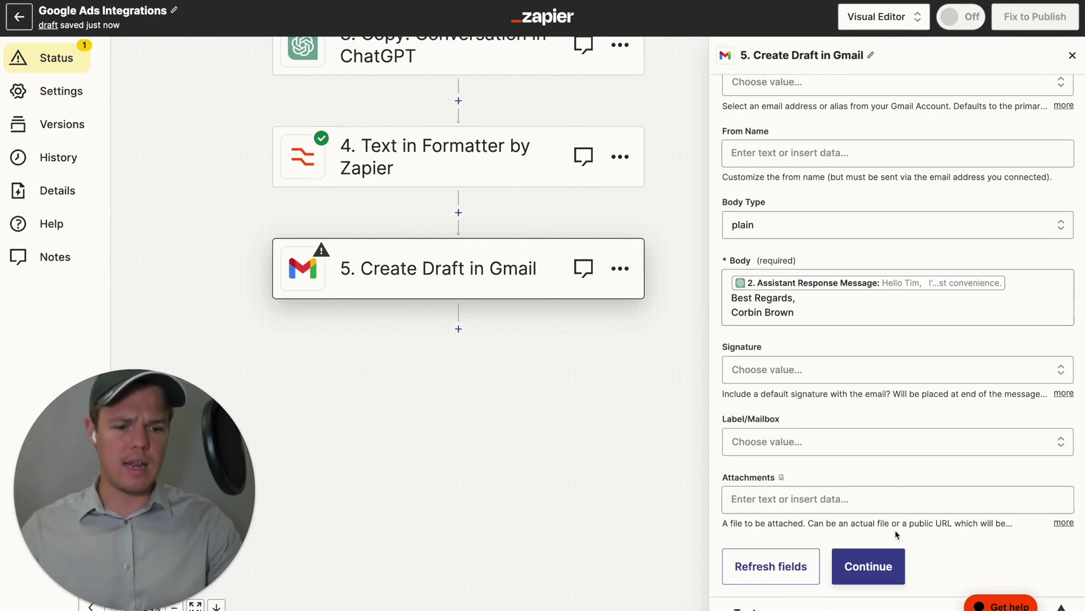
left_click(879, 553)
scroll(877, 549, "down", 5)
left_click(846, 593)
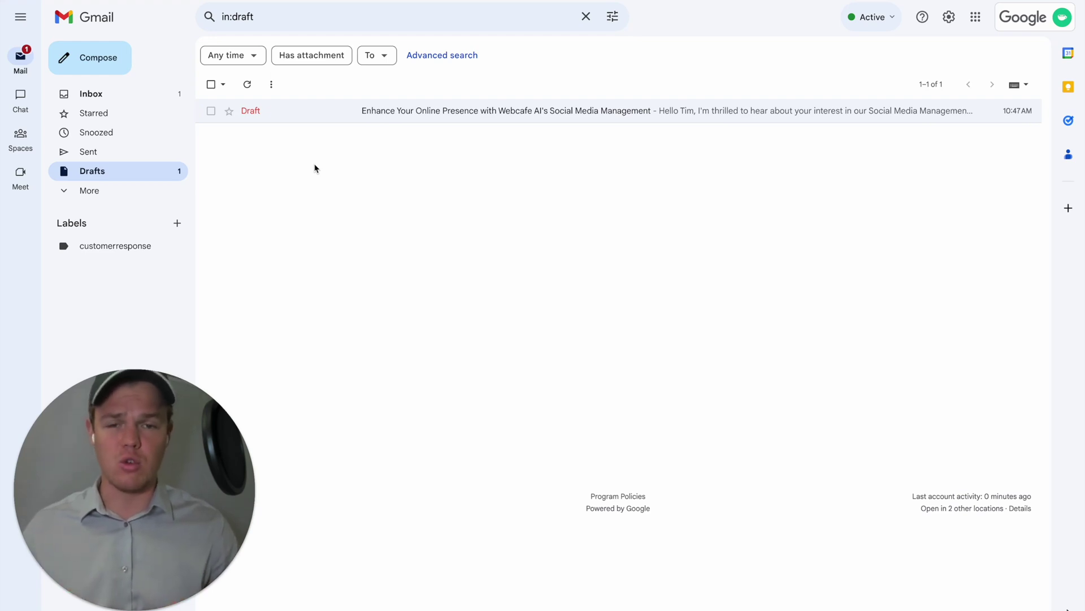
Open the Zapier test draft in Gmail Drafts and highlight its sign-off lines.
left_click(396, 119)
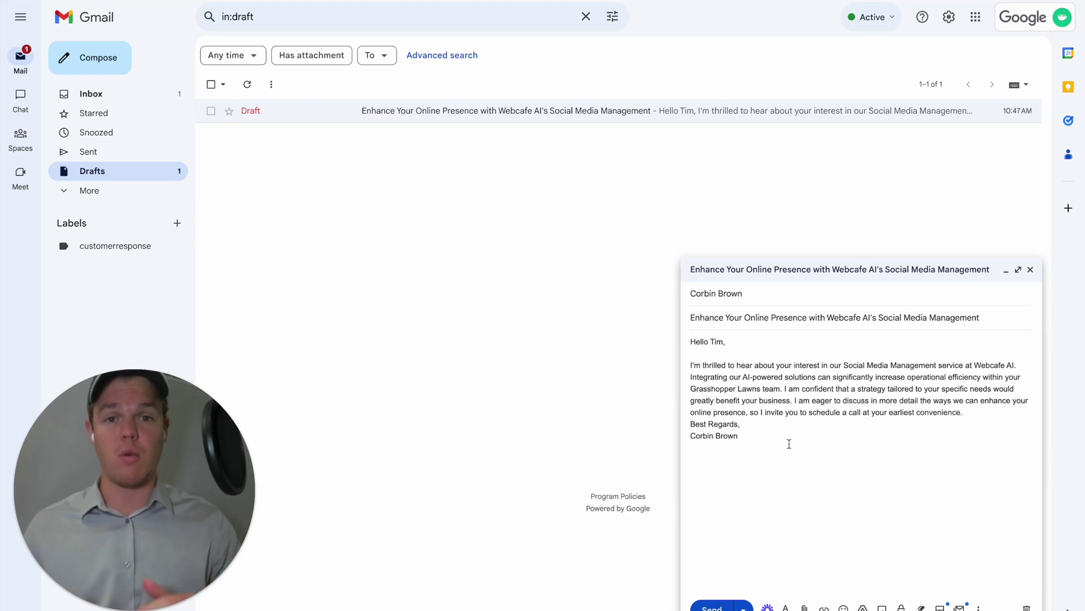
left_click_drag(790, 444, 669, 427)
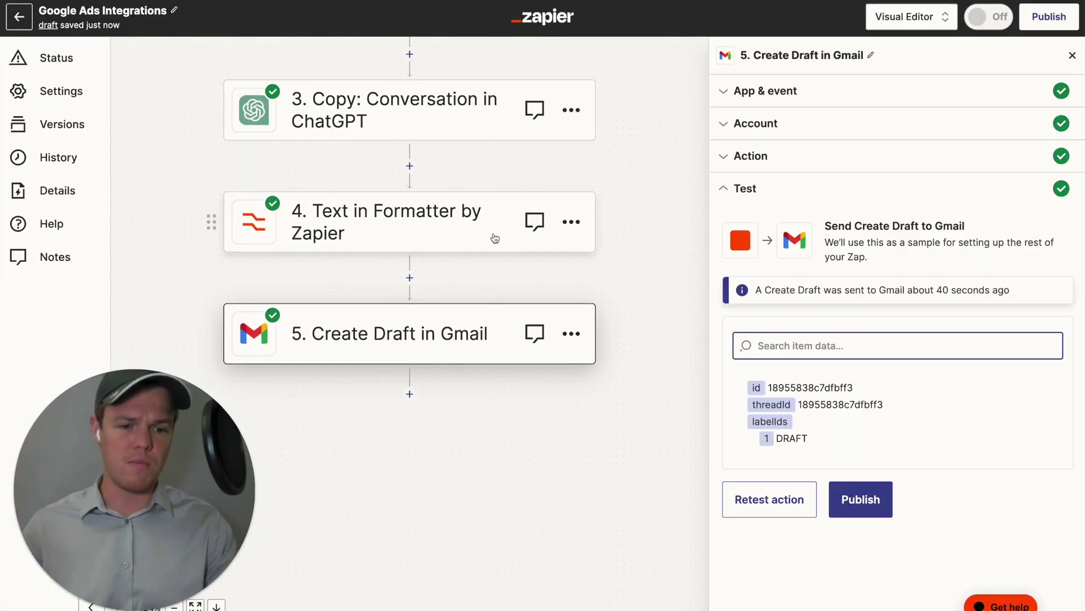
Expand the Gmail step's Account and Action sections and scroll through the draft fields.
left_click(769, 125)
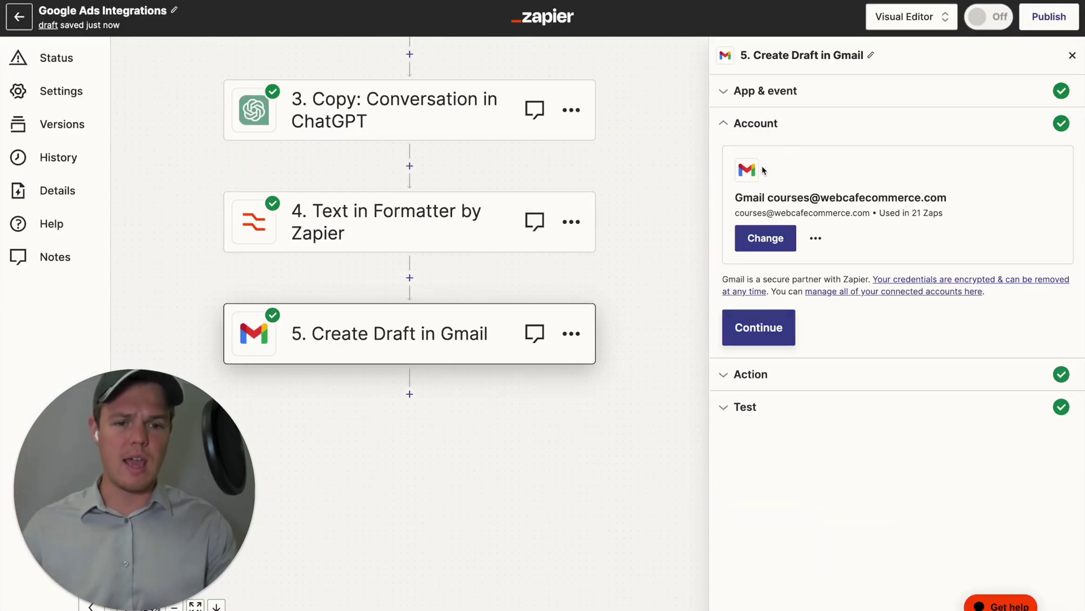
left_click(776, 374)
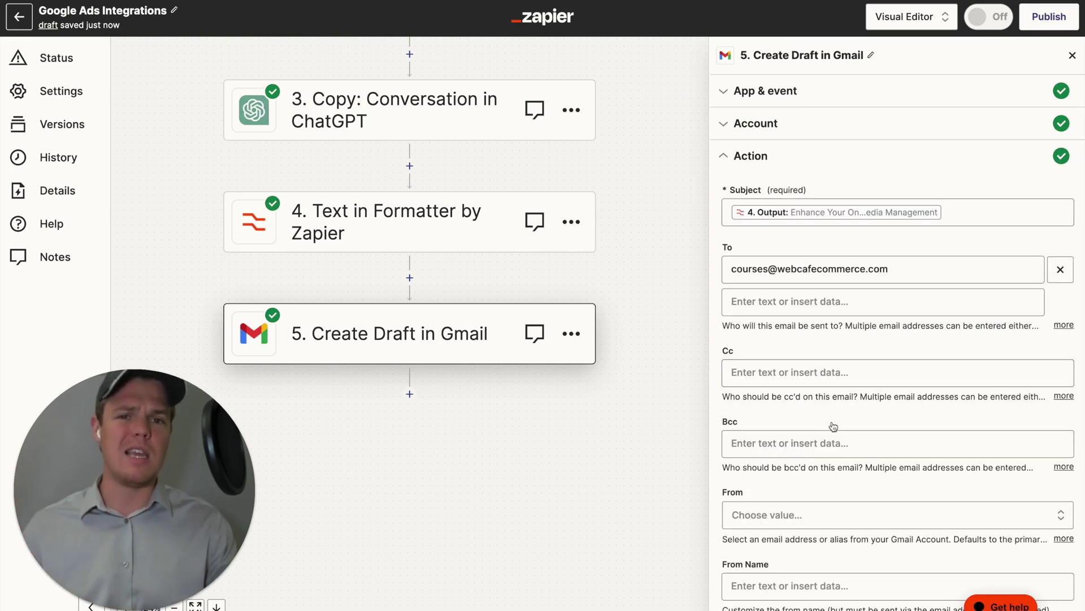
scroll(833, 426, "down", 3)
scroll(832, 422, "down", 5)
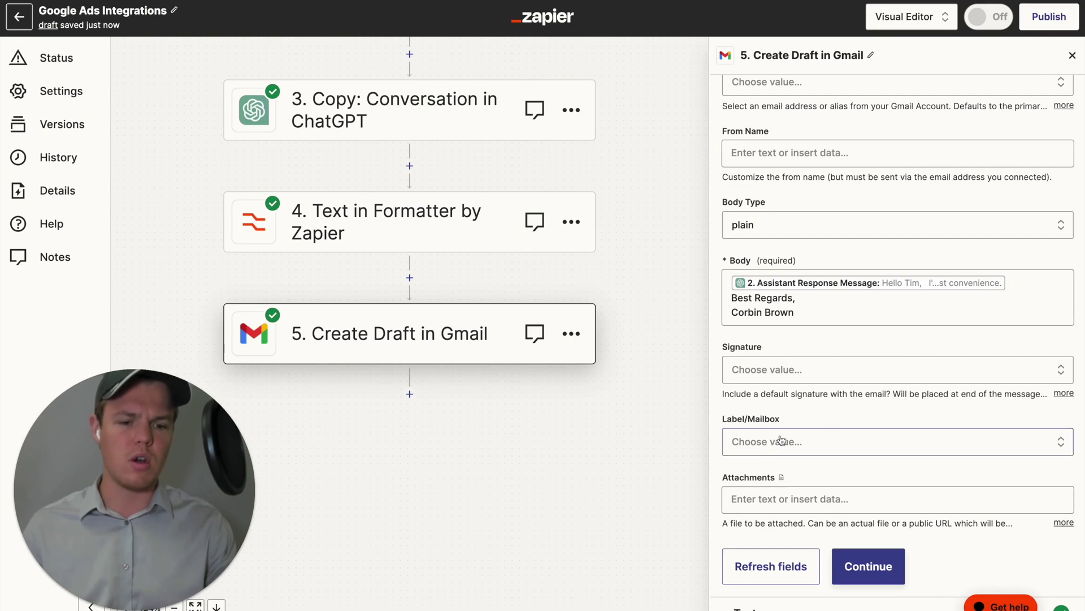
left_click(778, 501)
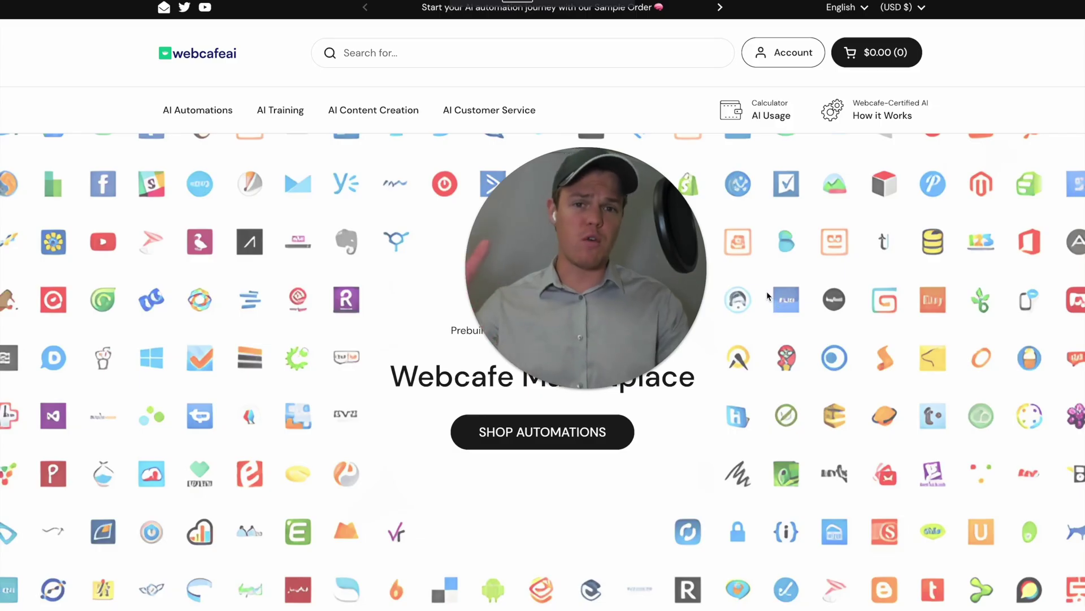
Scroll the Webcafe Marketplace page down to the AI-Powered Efficiency product cards.
scroll(750, 281, "down", 2)
scroll(751, 281, "down", 10)
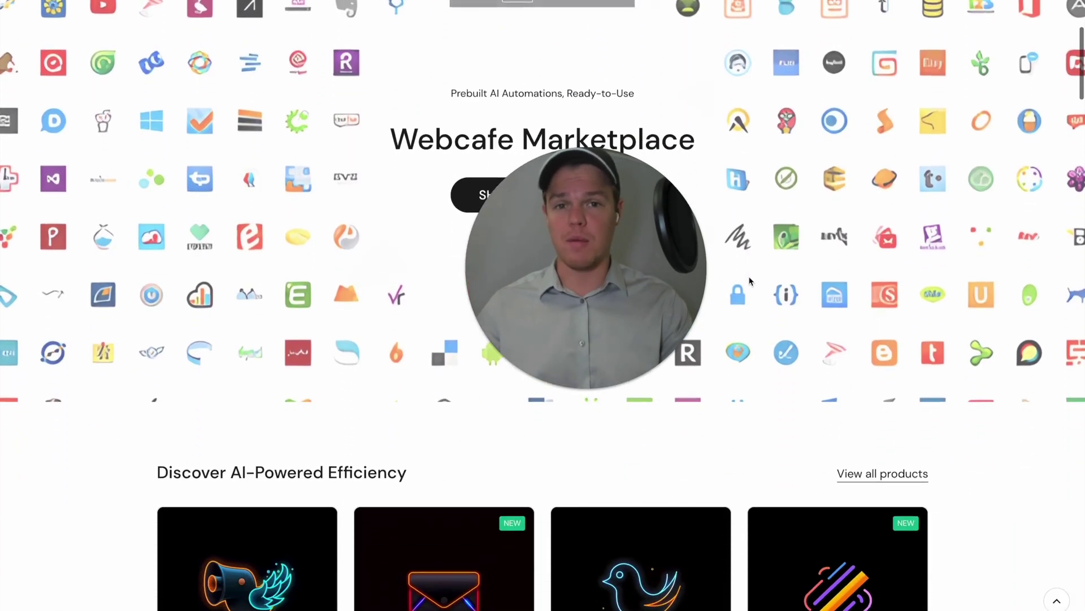
scroll(751, 281, "down", 1)
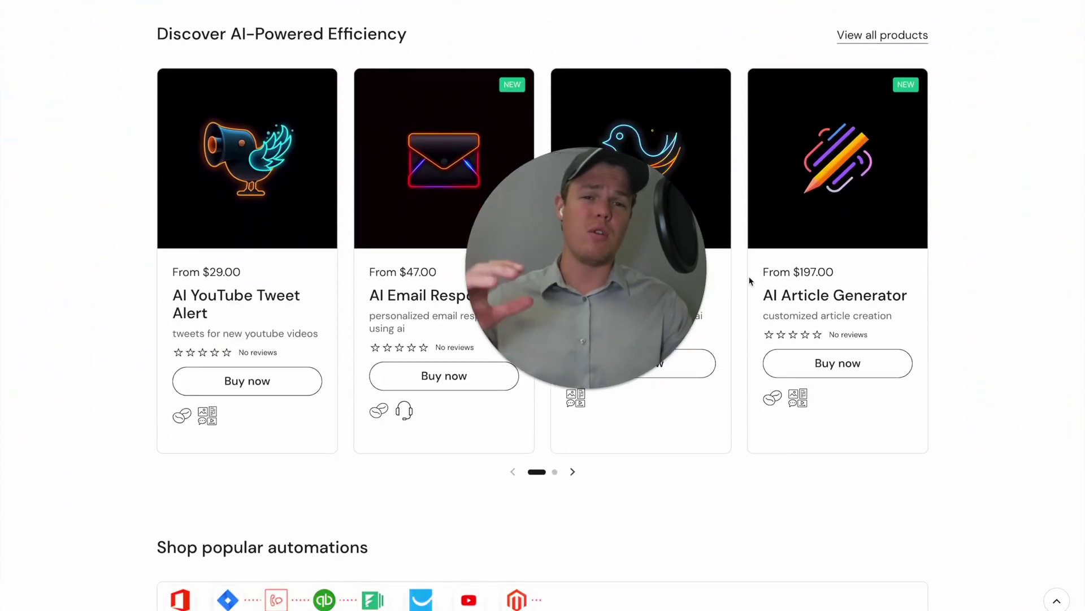
scroll(751, 281, "down", 3)
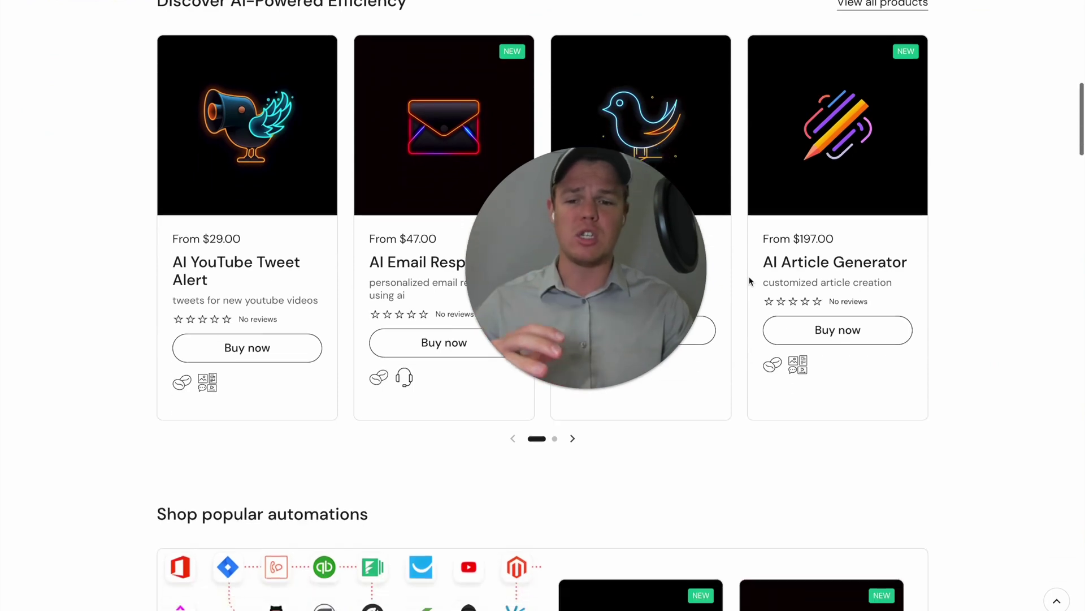